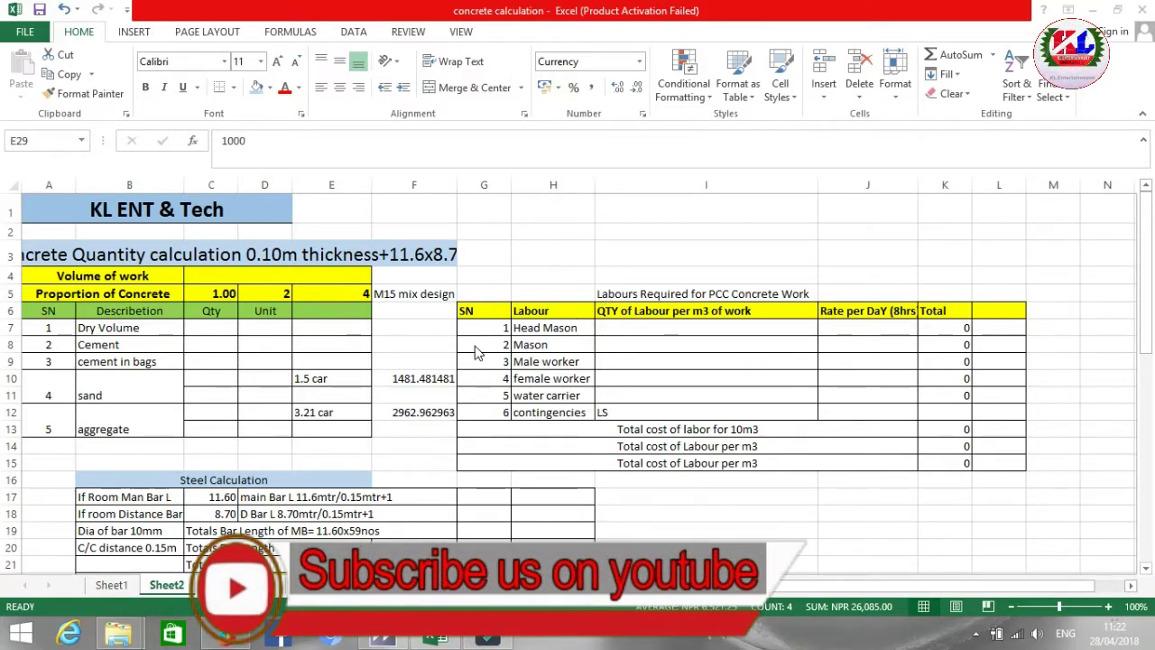
# Step: Examine the concrete quantity, steel and material cost tables on the sheet, including the title, headings and material descriptions
pyautogui.scroll(-5, 443, 363)
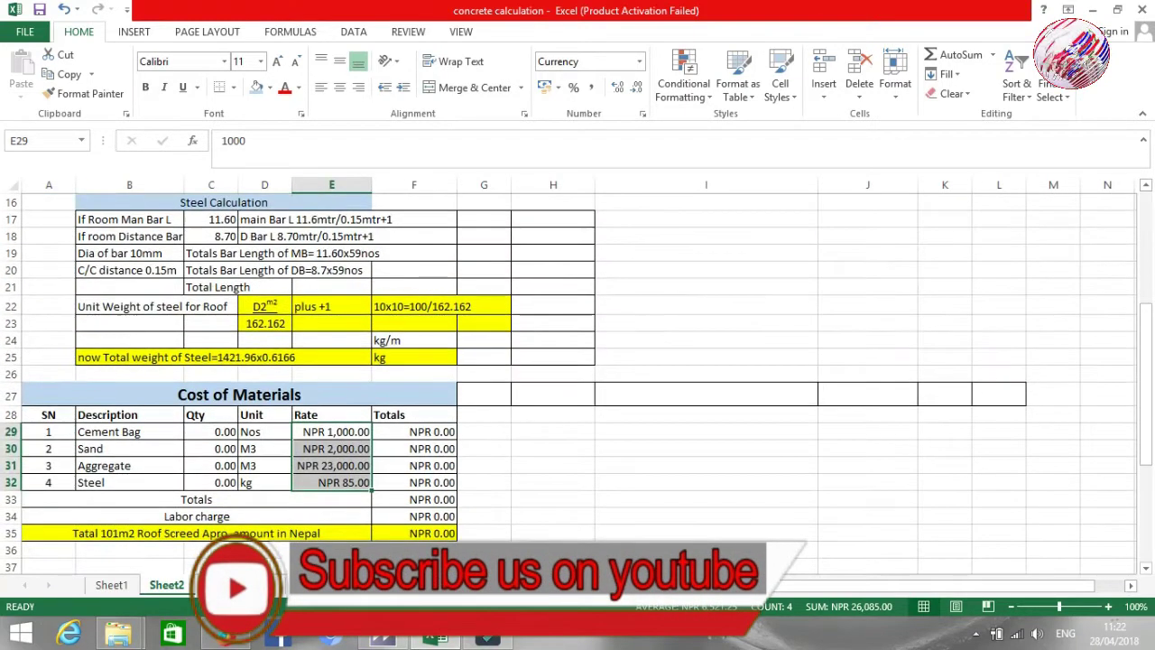
pyautogui.scroll(5, 242, 410)
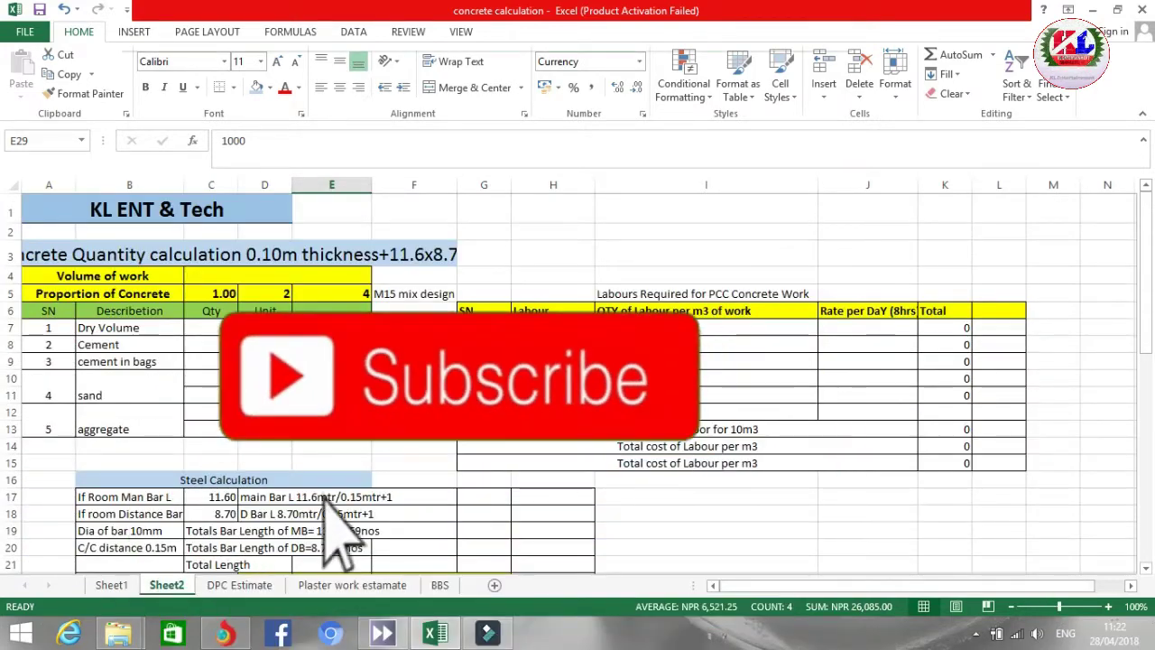
pyautogui.click(123, 256)
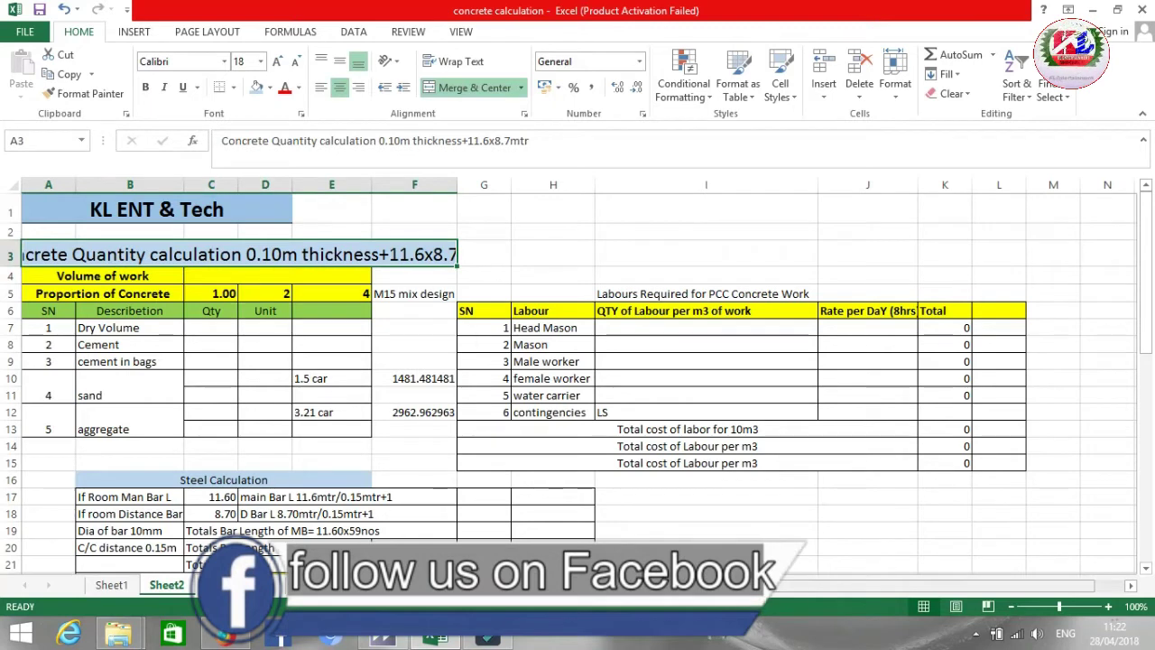
pyautogui.click(47, 272)
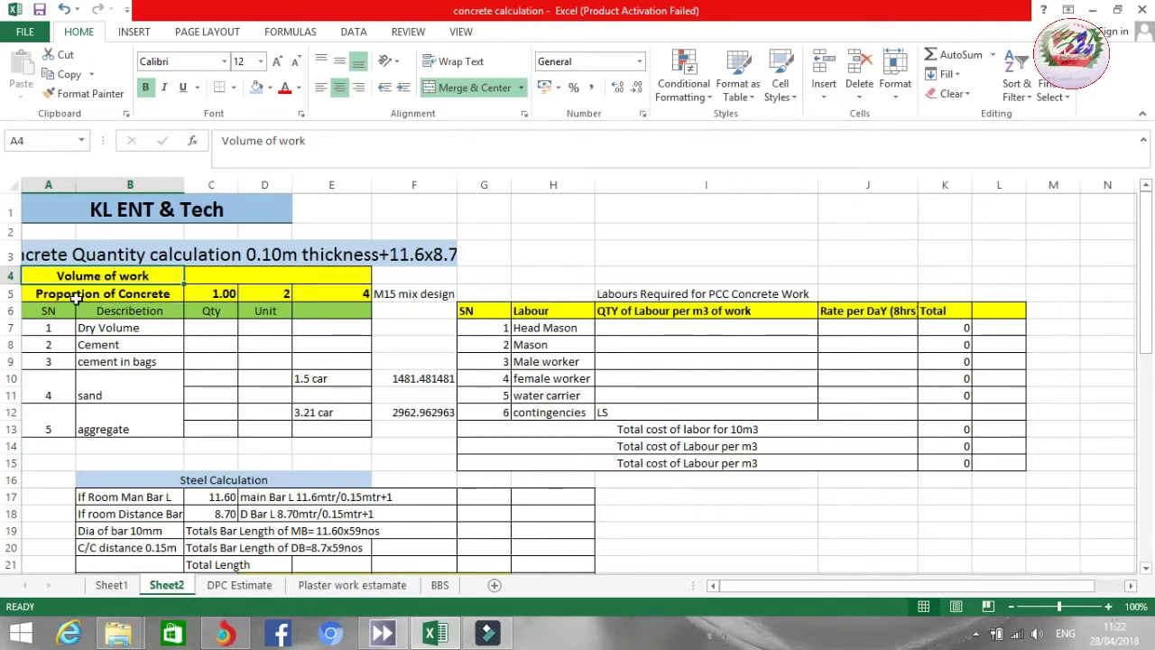
pyautogui.click(39, 313)
pyautogui.moveTo(109, 313); pyautogui.dragTo(331, 313)
pyautogui.moveTo(127, 330); pyautogui.dragTo(135, 424)
pyautogui.click(34, 257)
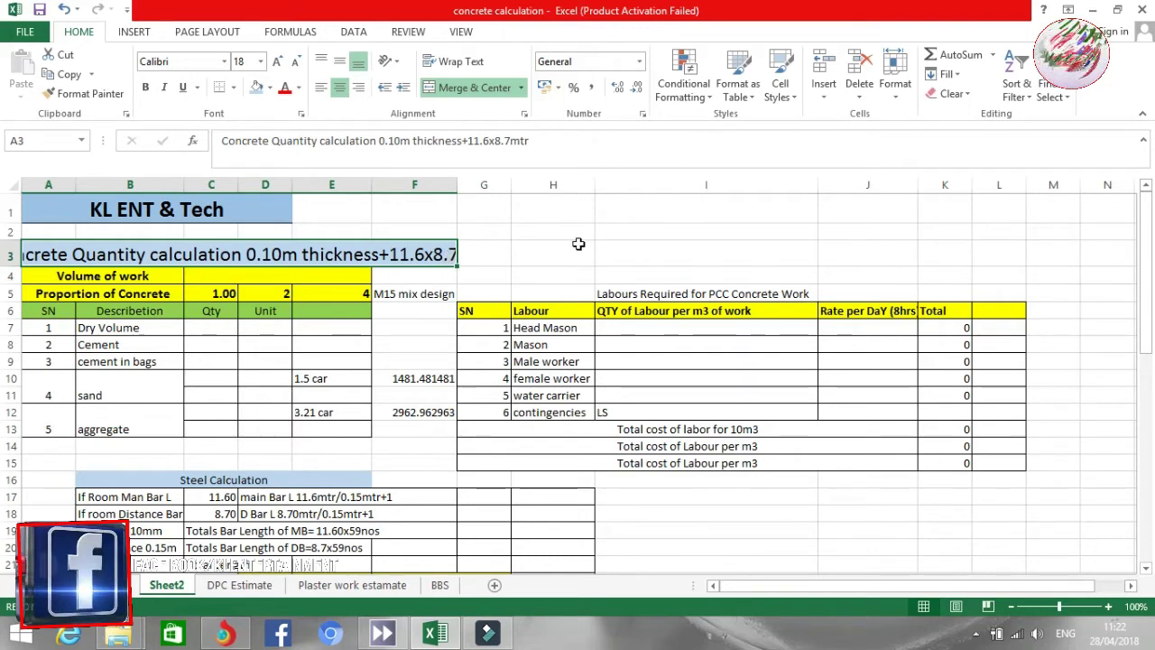
# Step: Enter the formula =11.6*8.7*10 as the volume of work in C4
pyautogui.click(233, 277)
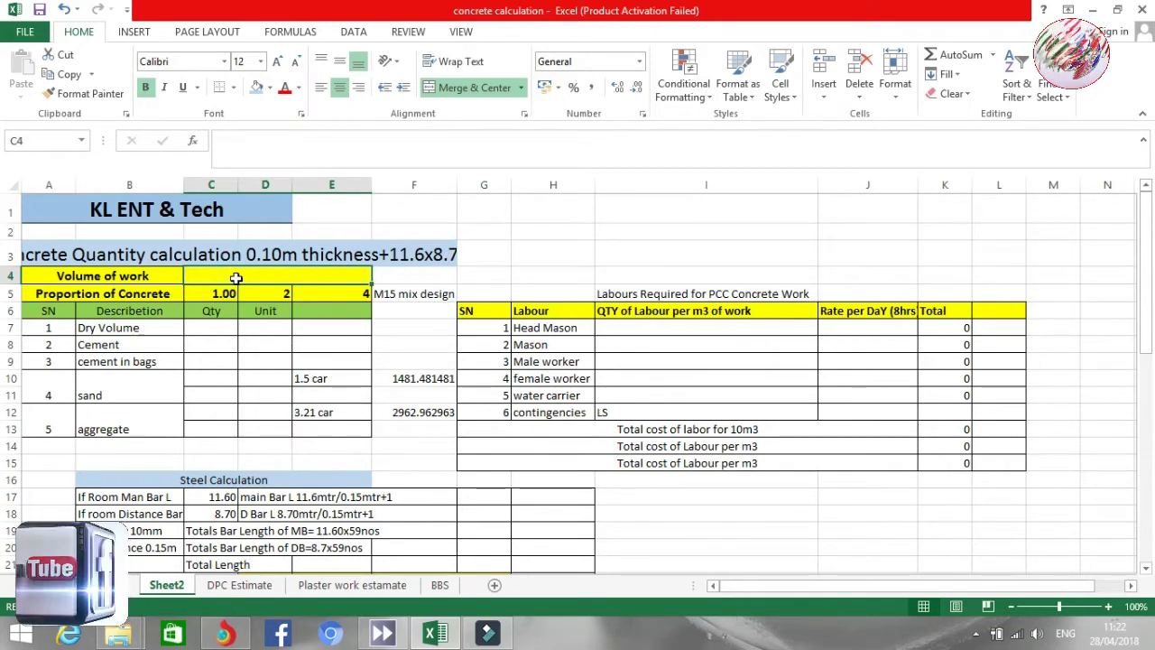
pyautogui.write('=11')
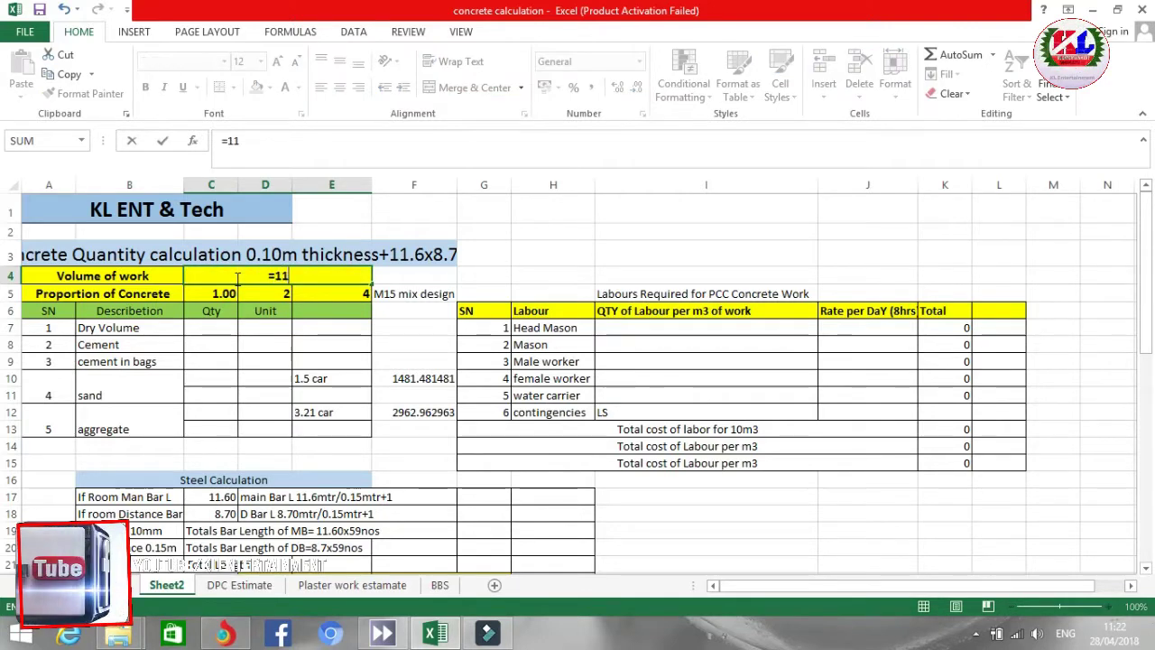
pyautogui.write('.6*')
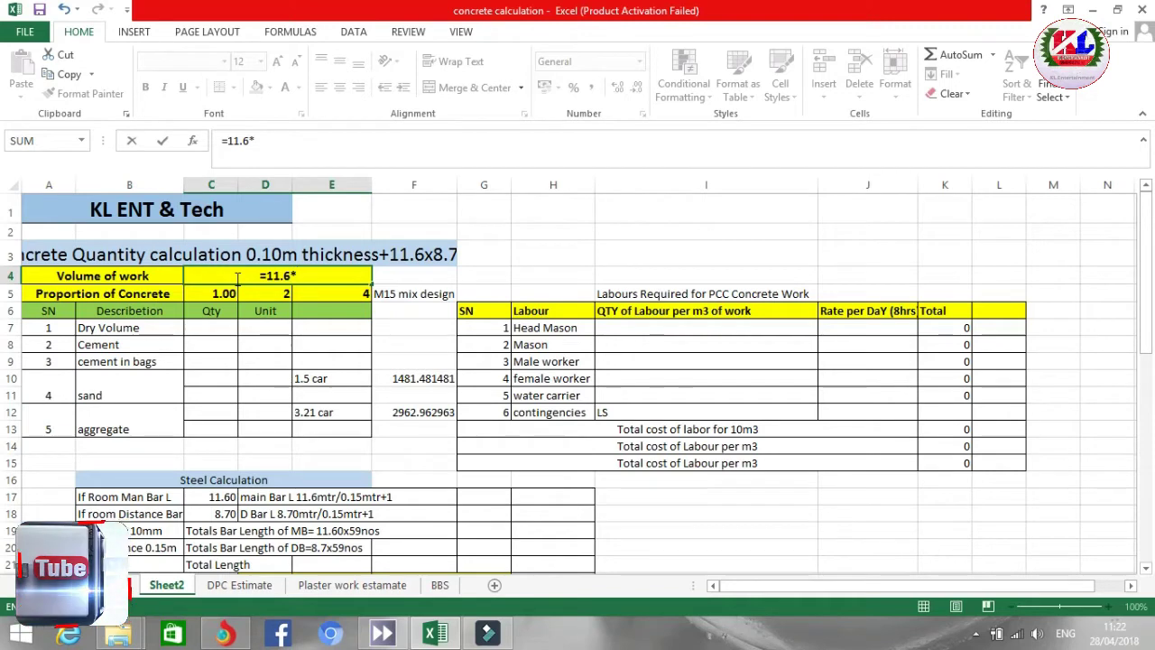
pyautogui.write('8.7')
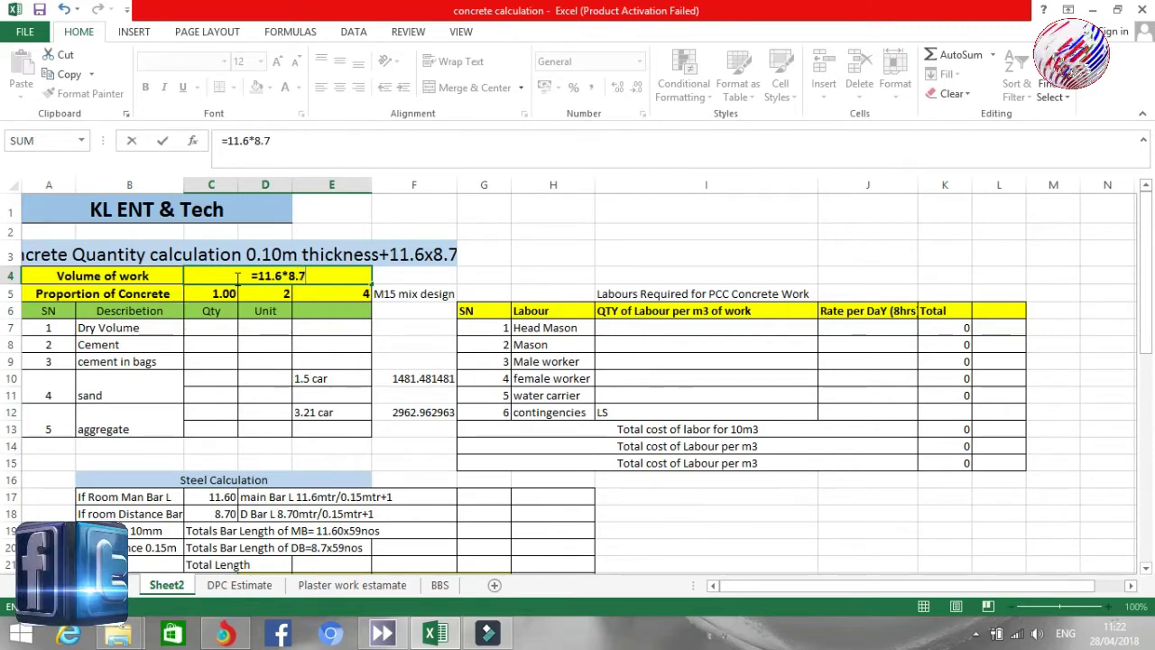
pyautogui.write('*')
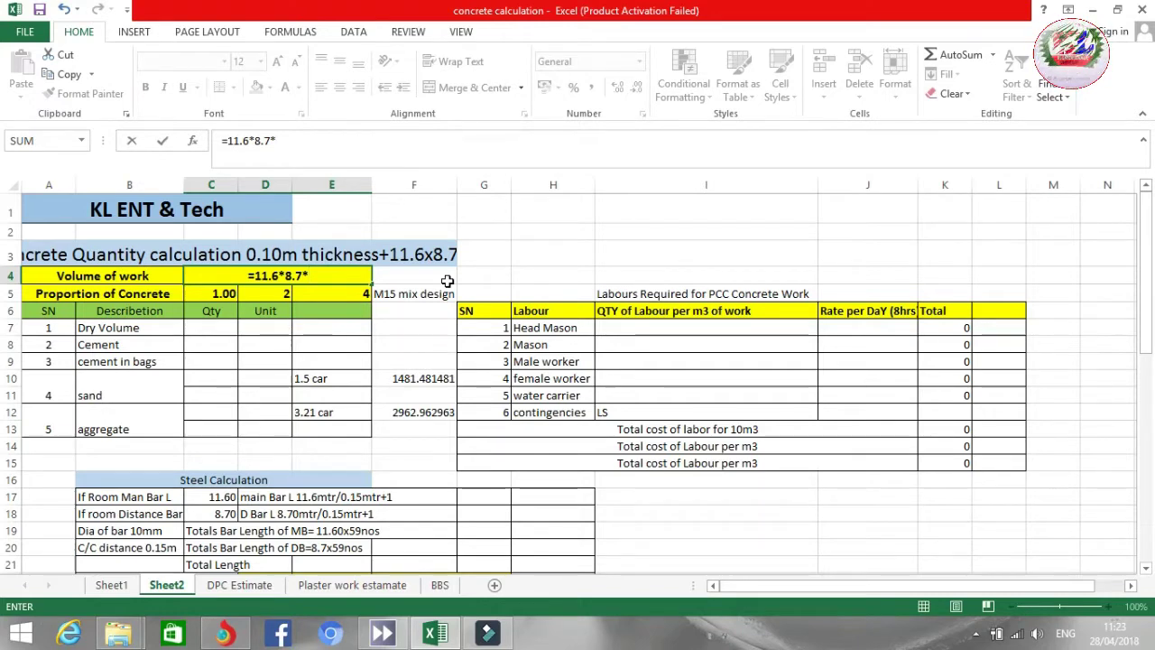
pyautogui.write('10')
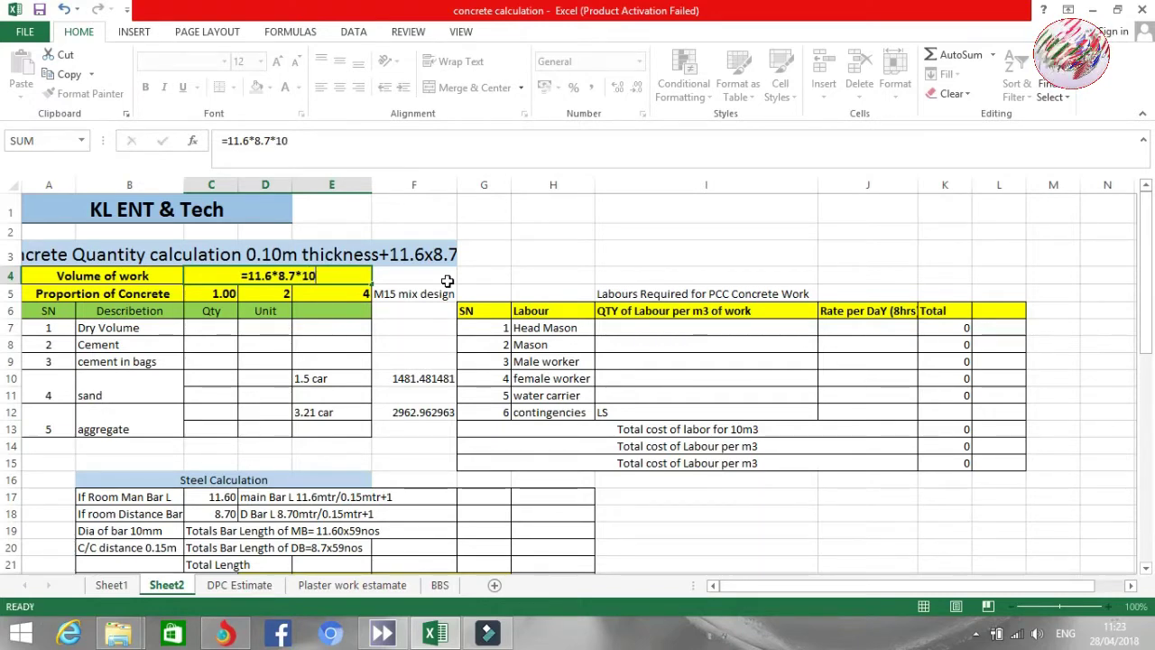
pyautogui.press('Return')
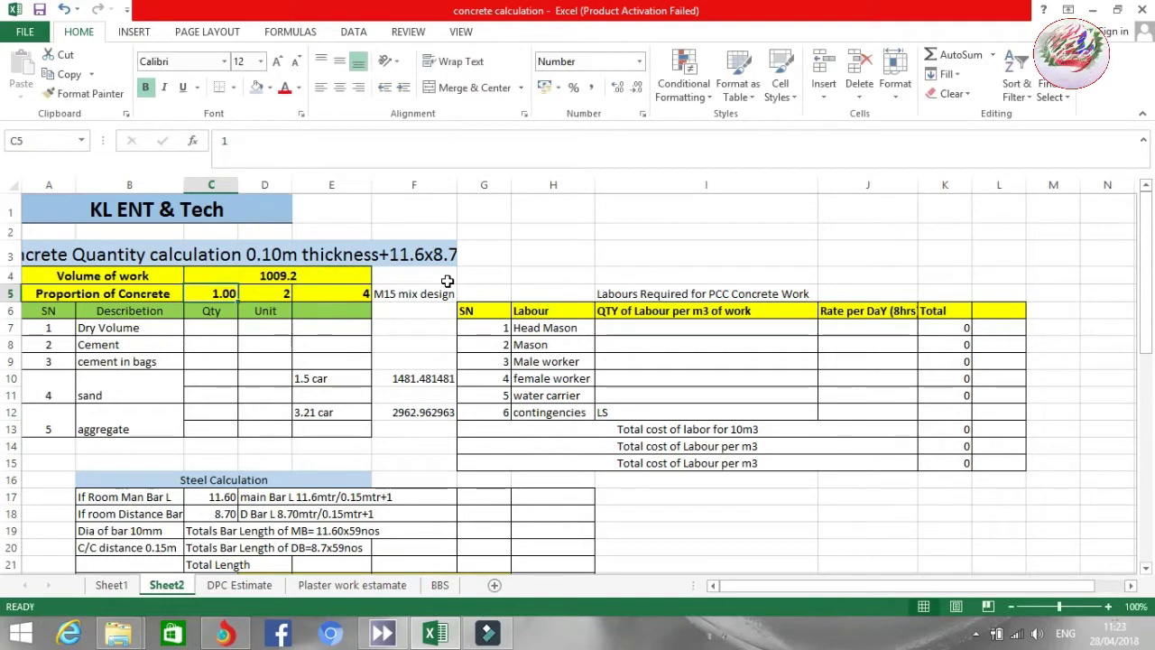
# Step: Correct the thickness factor in the volume of work formula to 0.10, giving =11.6*8.7*0.1
pyautogui.click(285, 274)
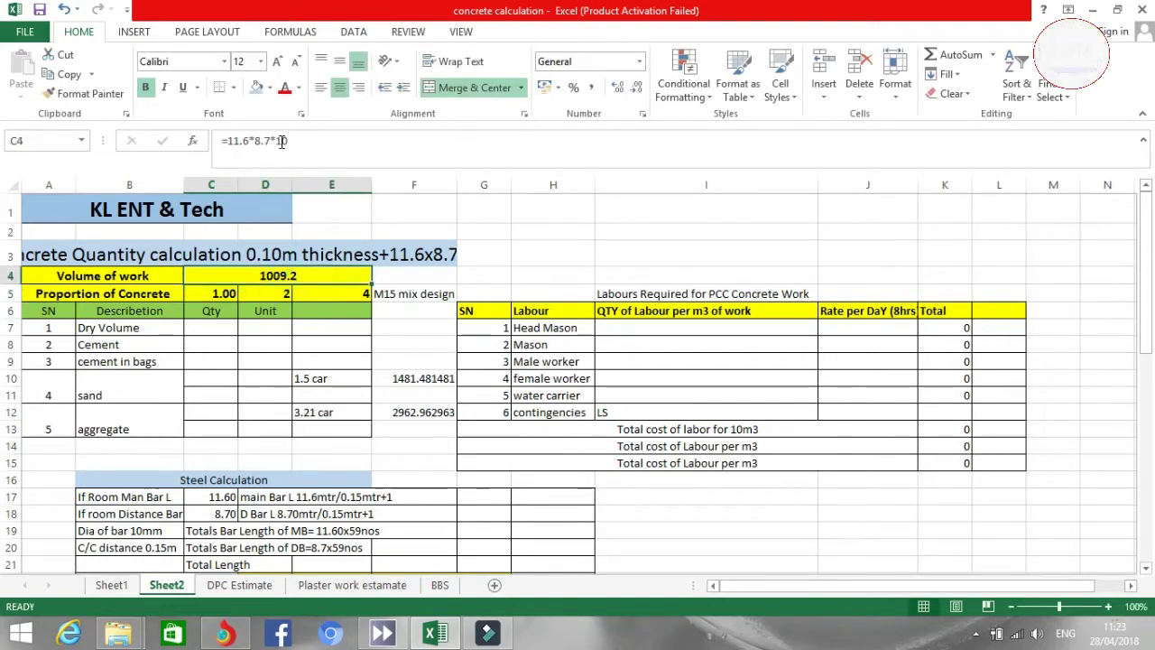
pyautogui.click(280, 140)
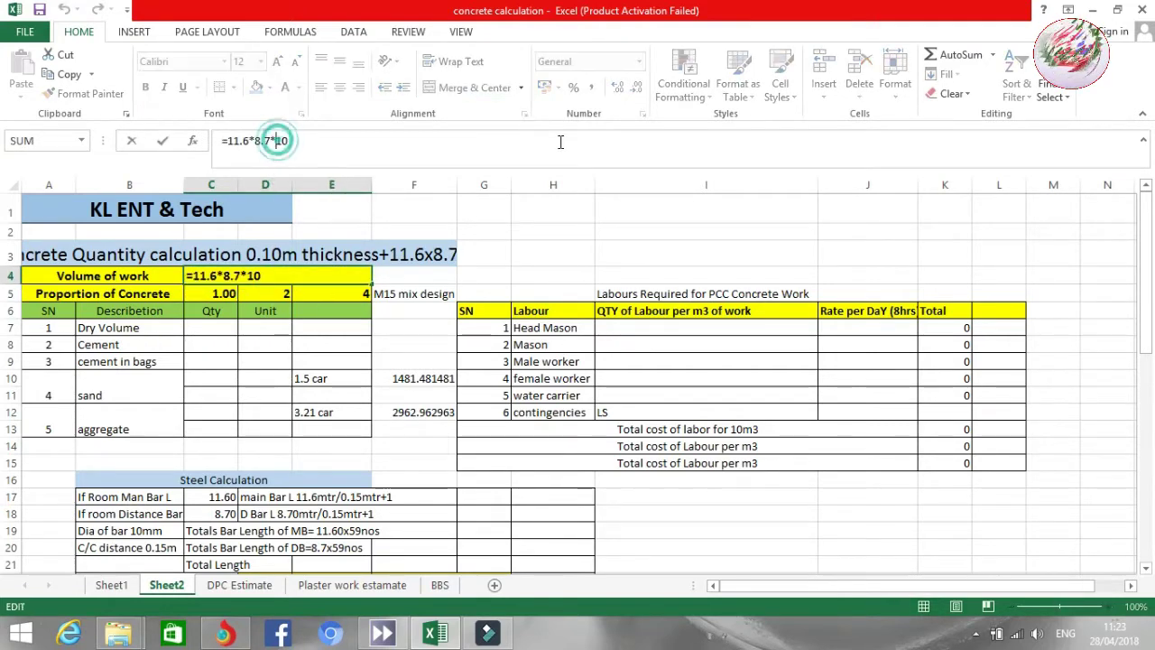
pyautogui.write('.')
pyautogui.press('Return')
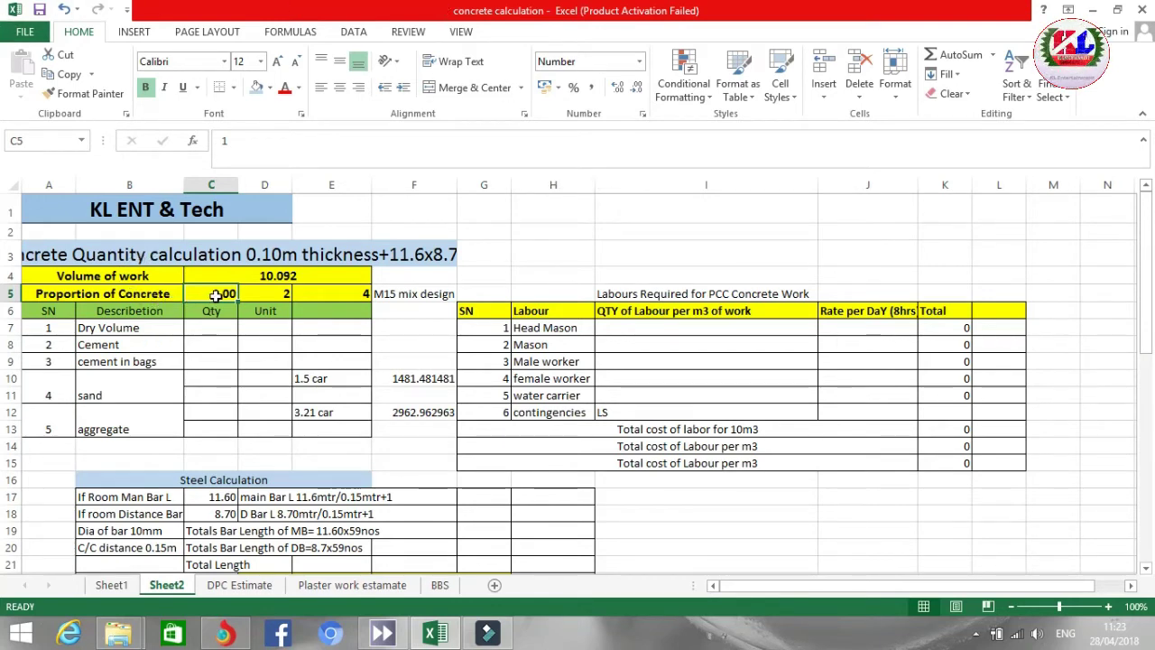
# Step: Calculate the dry volume quantity in C7 with the formula =1.52*C4
pyautogui.click(273, 297)
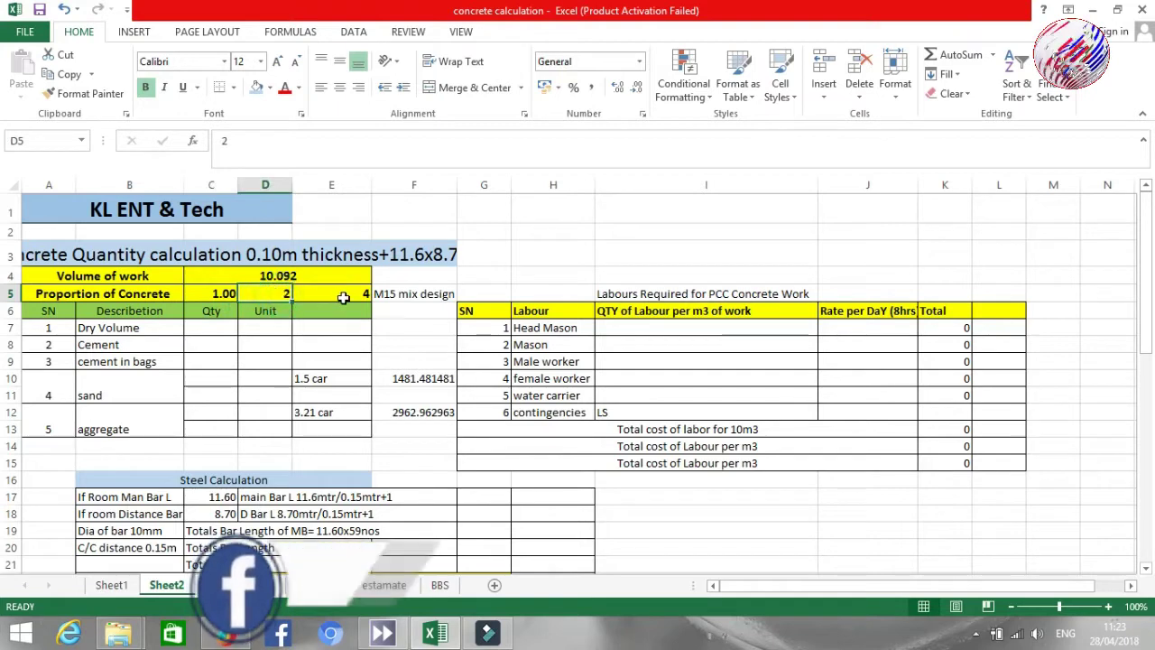
pyautogui.click(348, 296)
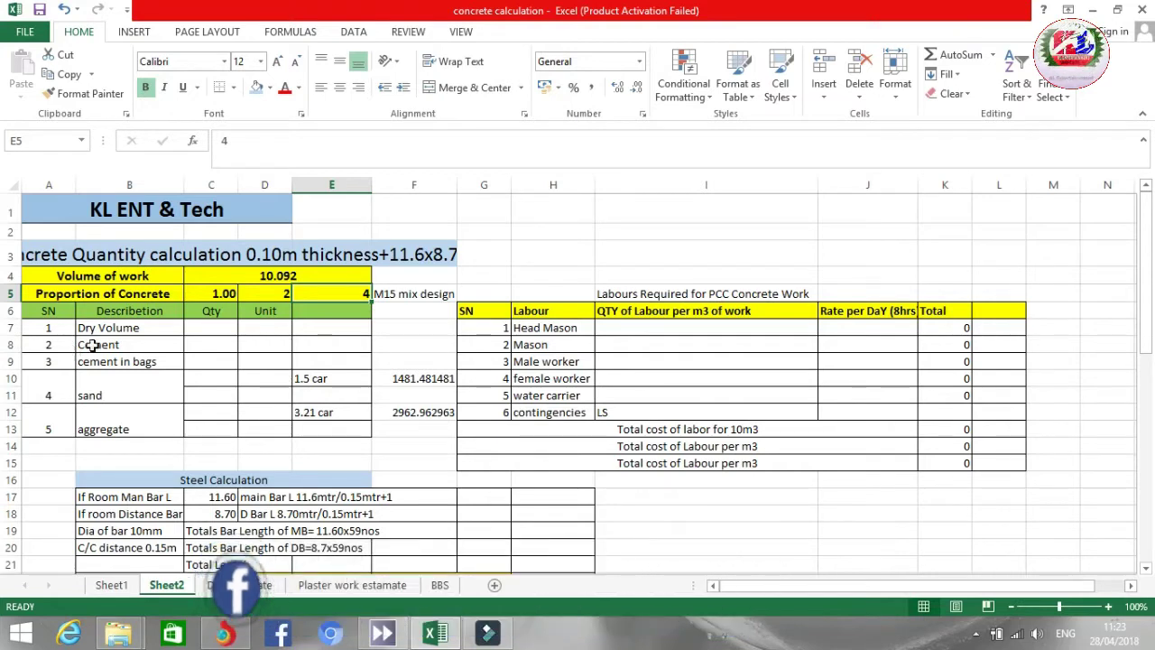
pyautogui.click(201, 331)
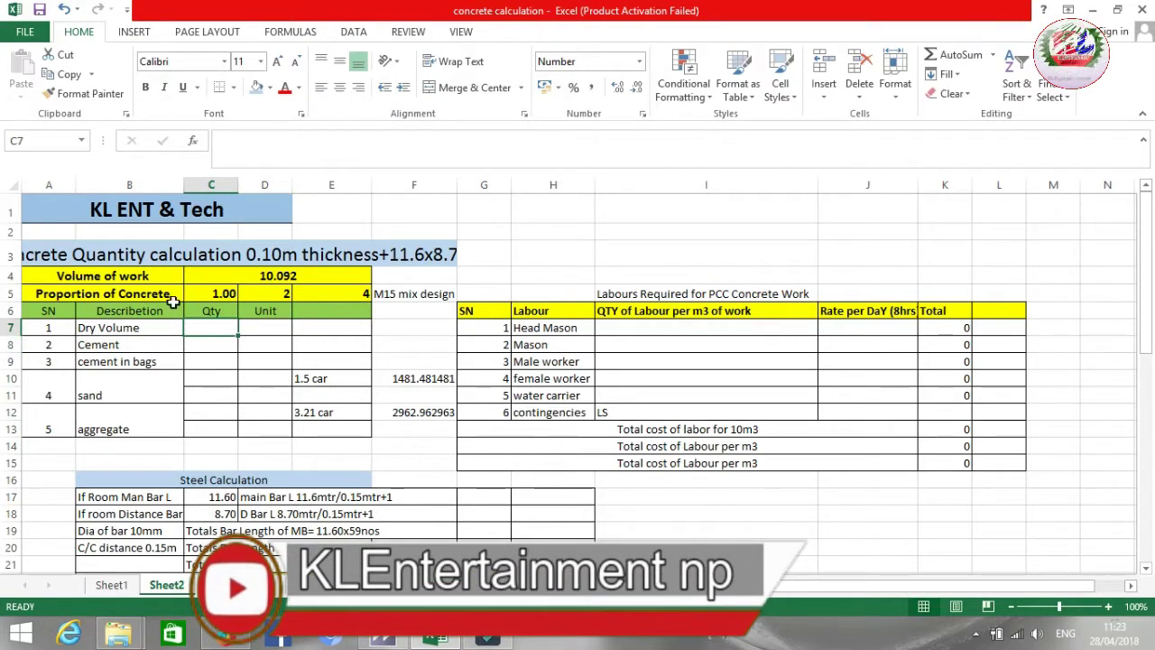
pyautogui.click(267, 279)
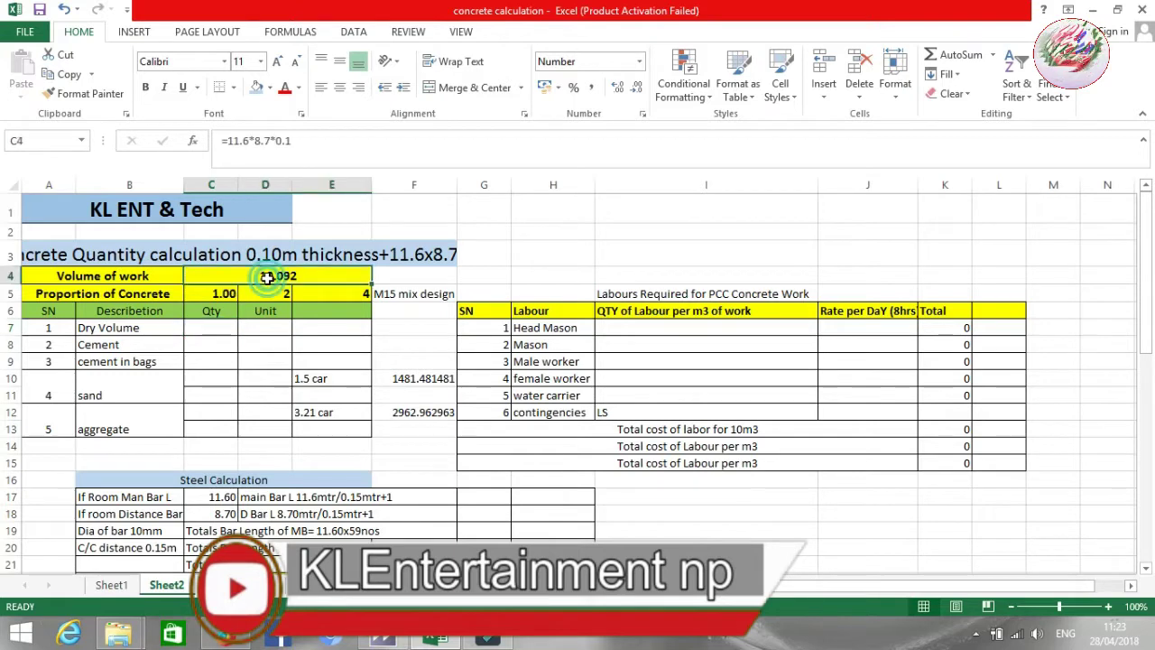
pyautogui.click(219, 322)
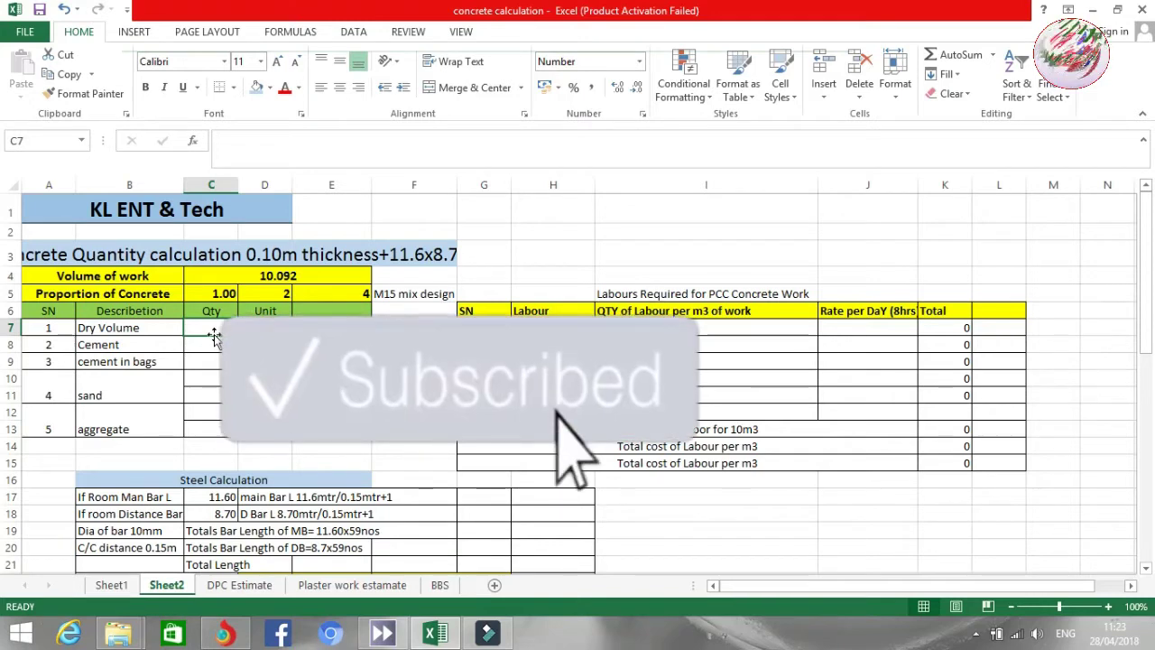
pyautogui.write('=1')
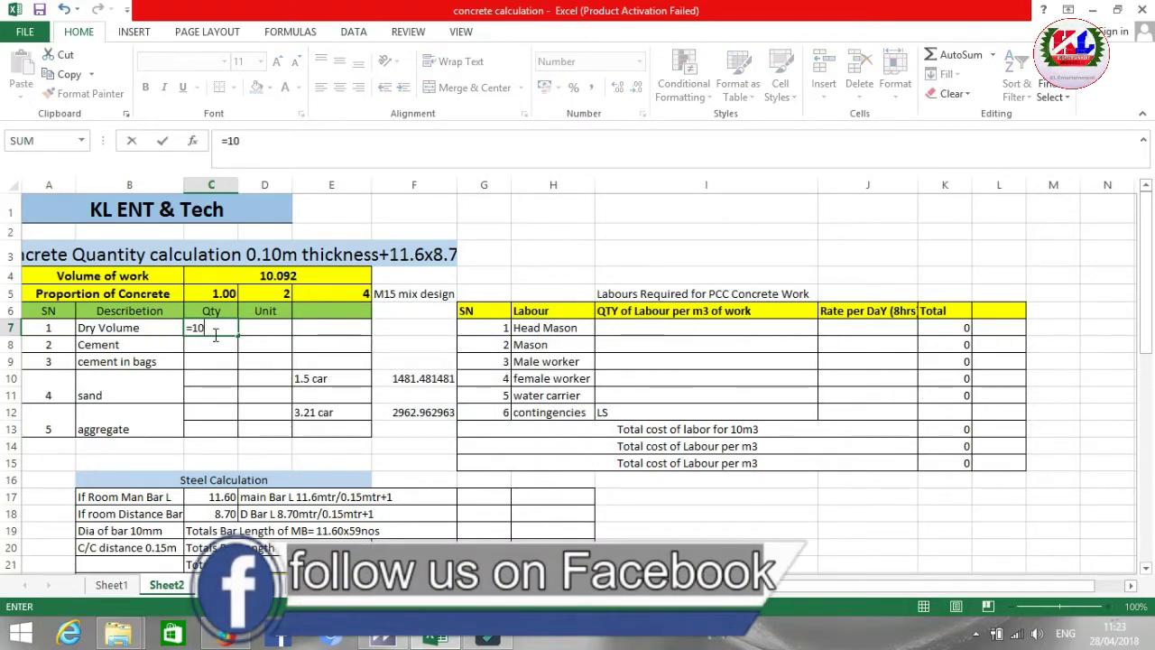
pyautogui.write('0')
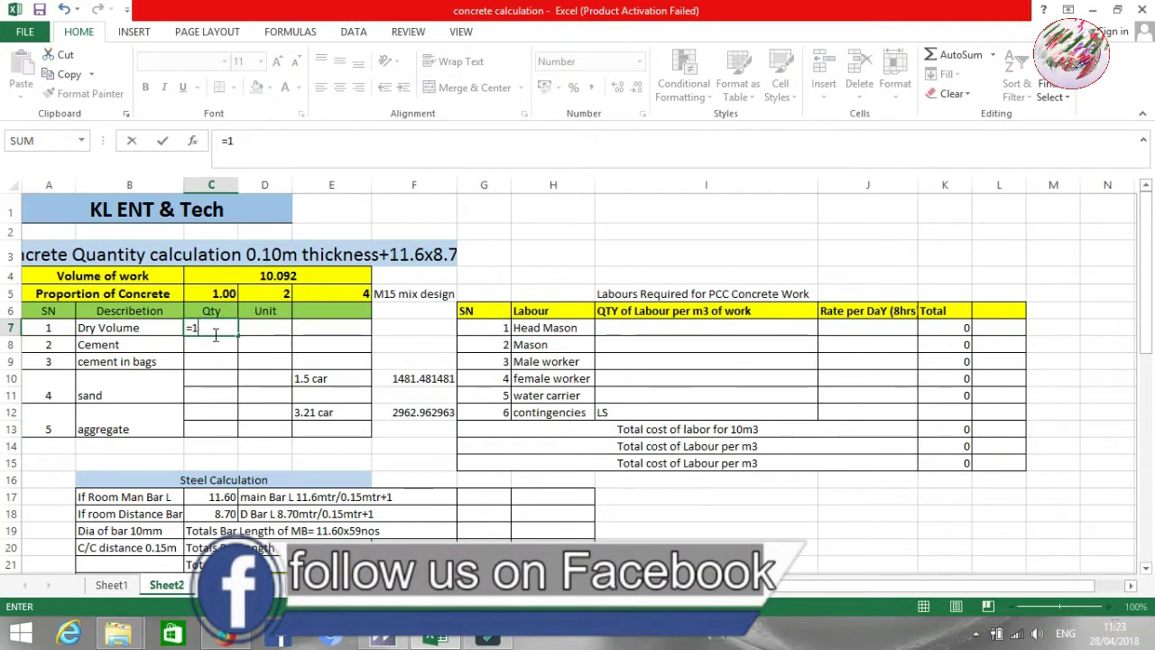
pyautogui.write('52*')
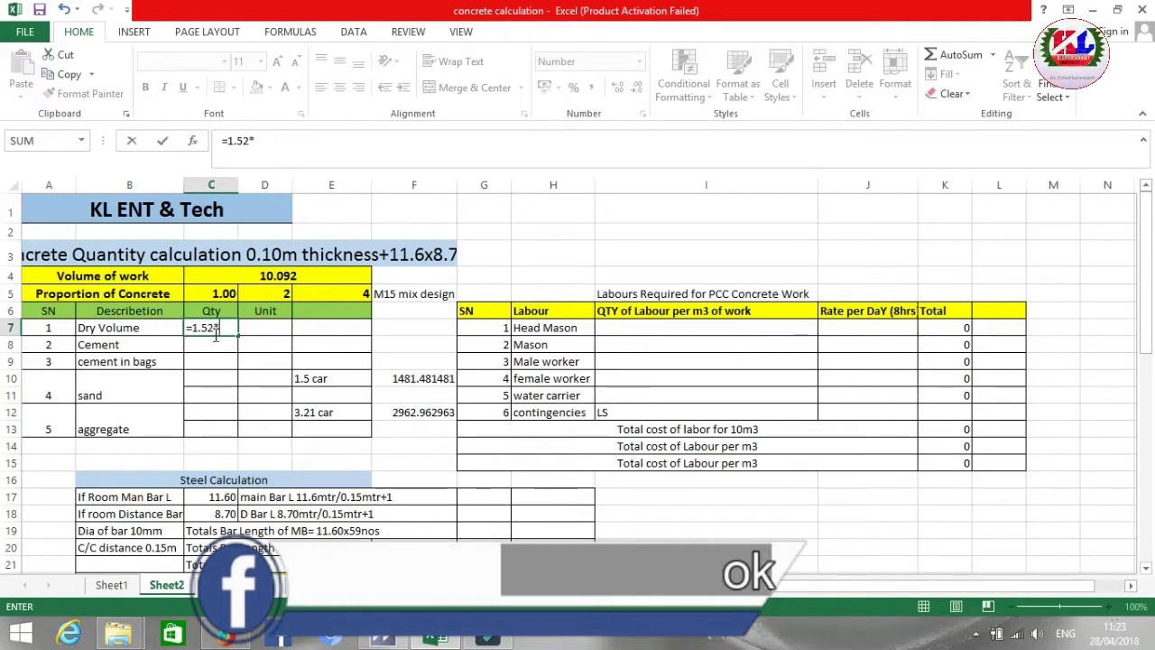
pyautogui.click(287, 269)
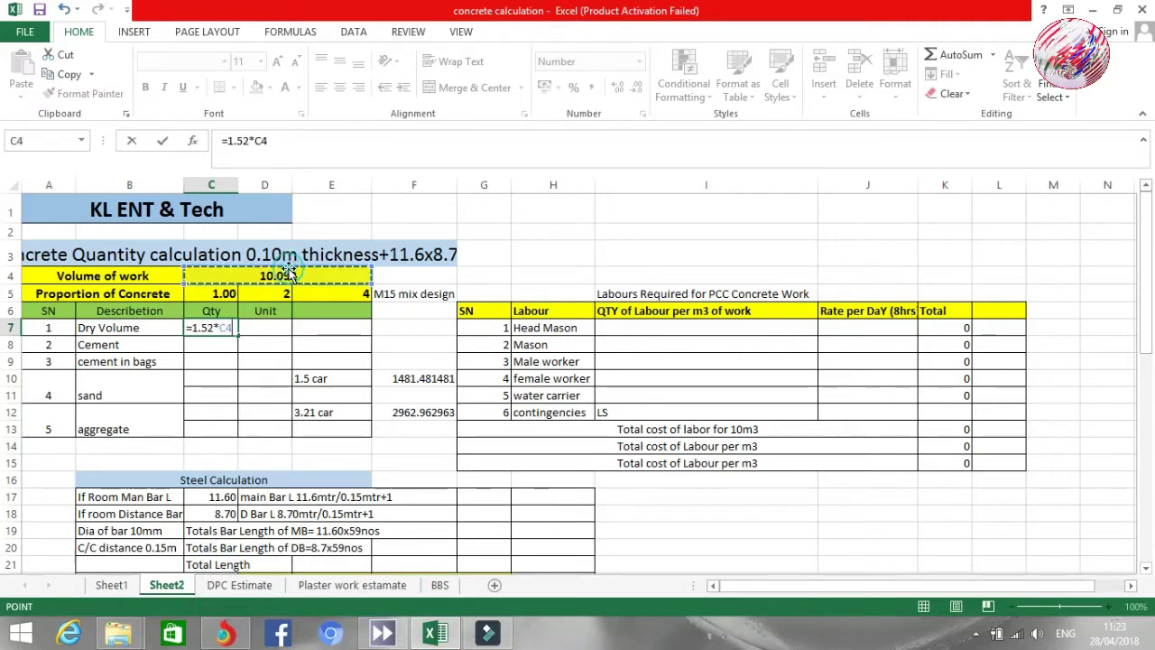
pyautogui.press('Return')
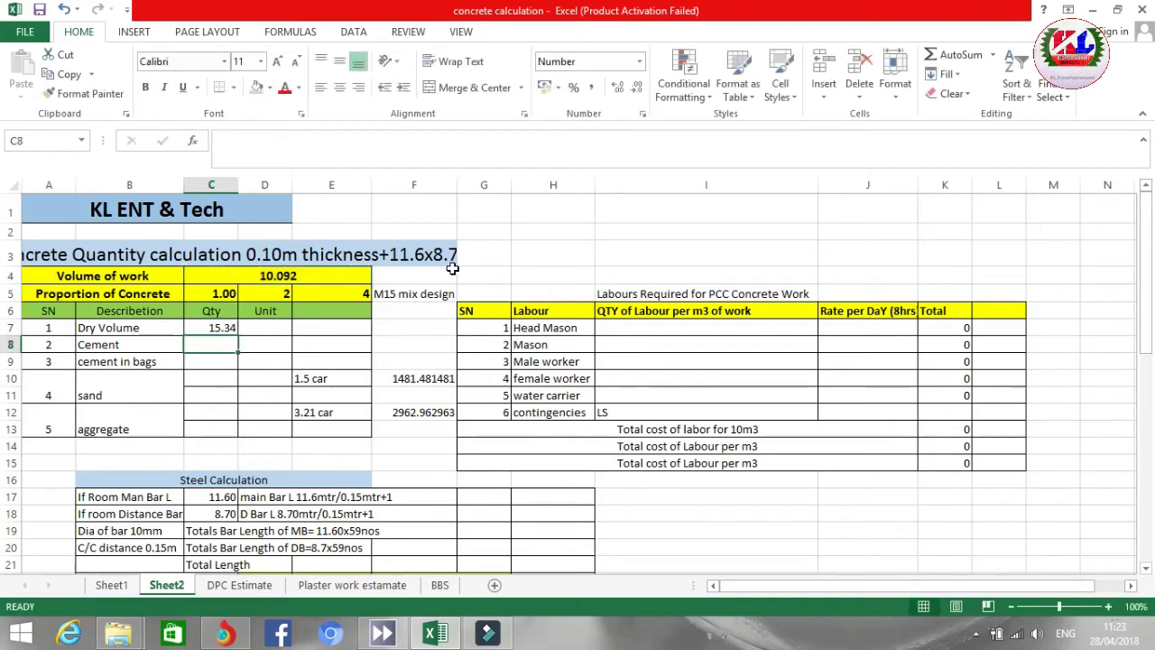
# Step: Enter m3 as the unit of the dry volume in D7
pyautogui.press('Up')
pyautogui.press('Right')
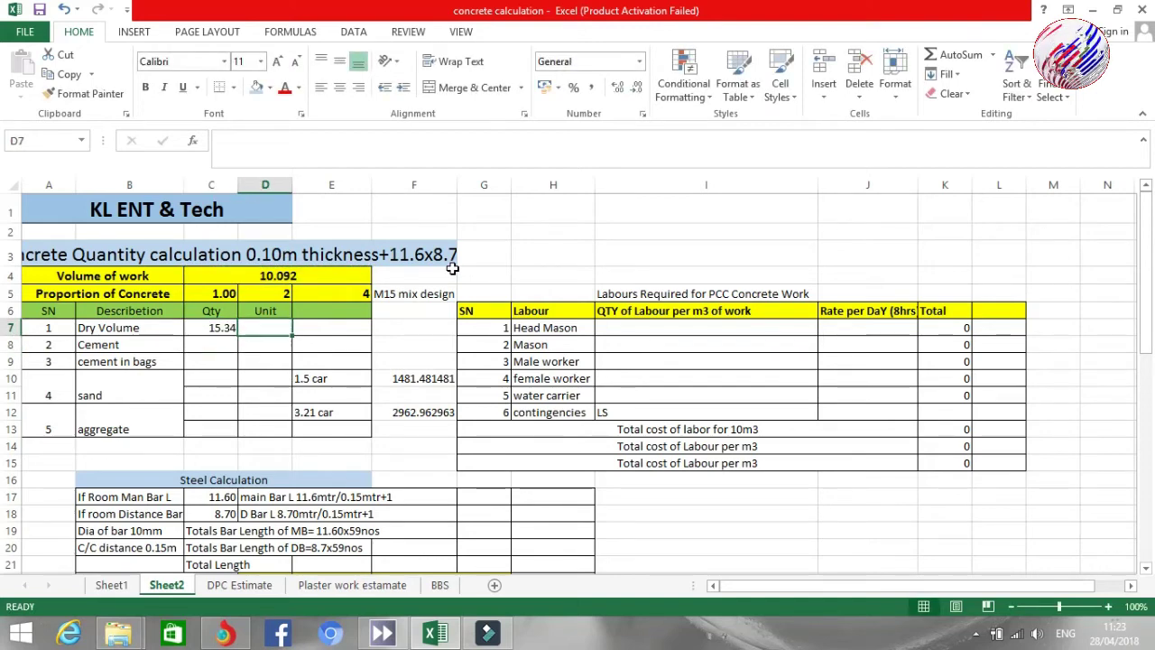
pyautogui.write('main Bar L 11.6mtr/0.15mtr+1')
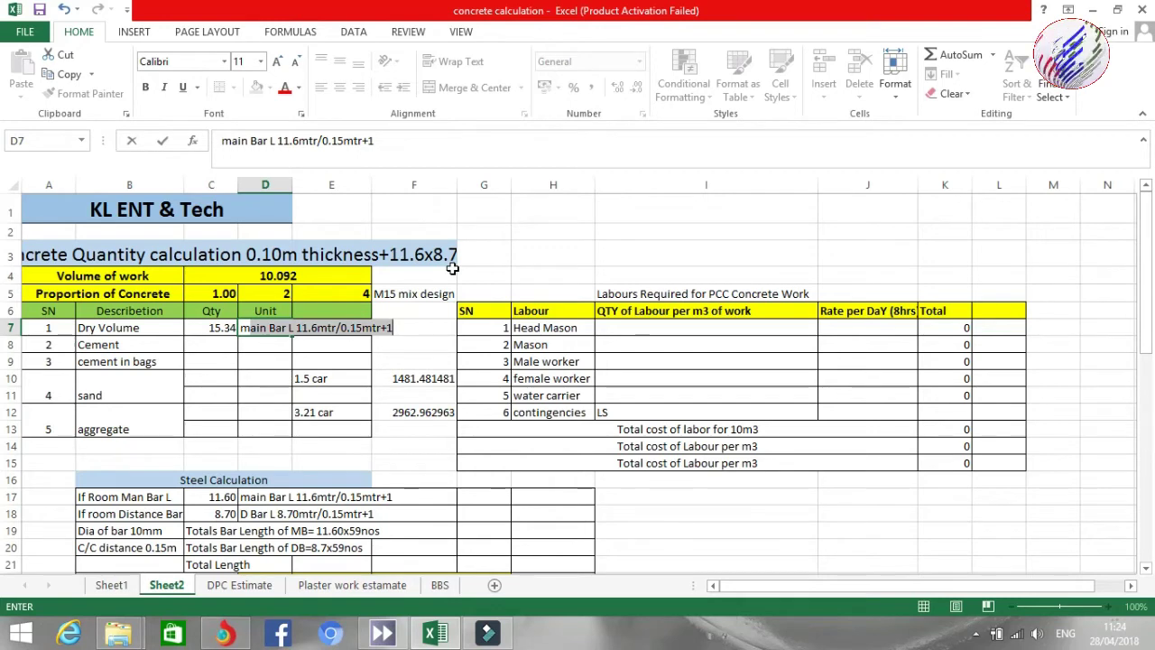
pyautogui.write('3')
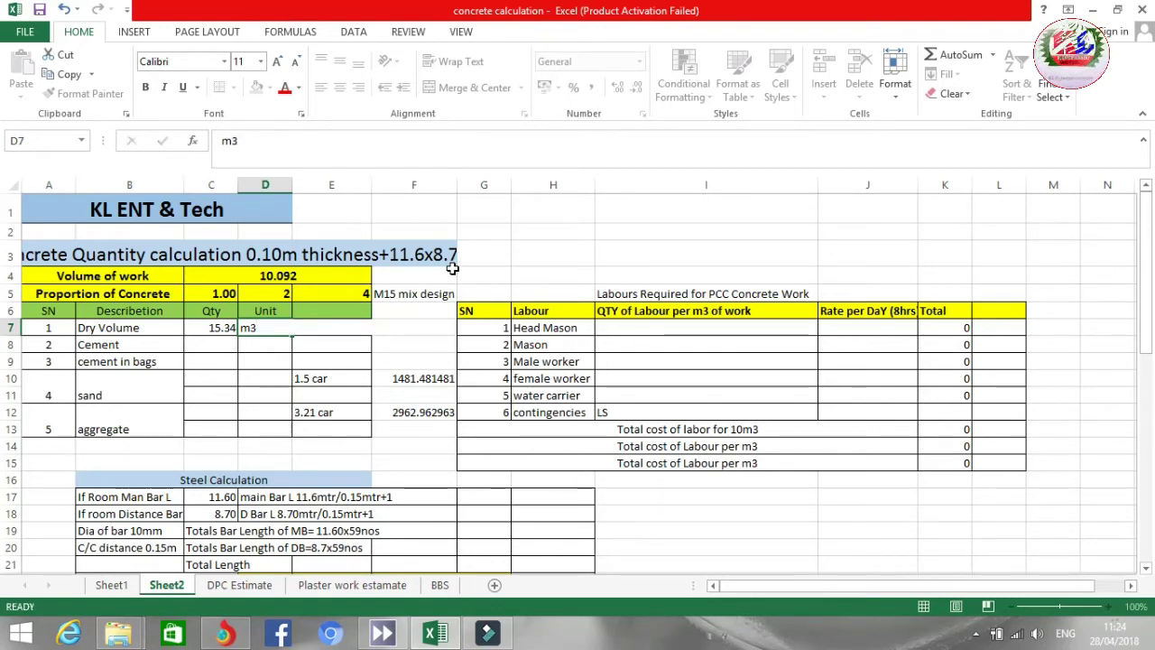
pyautogui.press('Return')
# Step: Begin the cement quantity formula in C8 by dividing the dry volume by the sum of the mix proportions, =((C7/(C5+D5+E5)
pyautogui.click(220, 346)
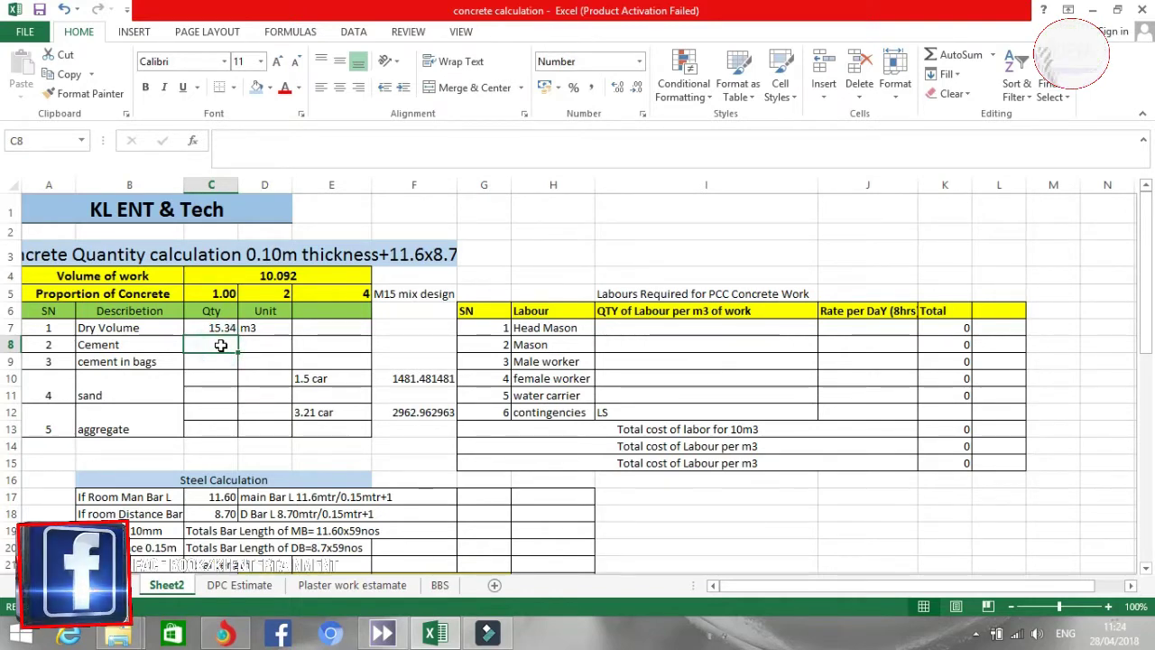
pyautogui.write('=')
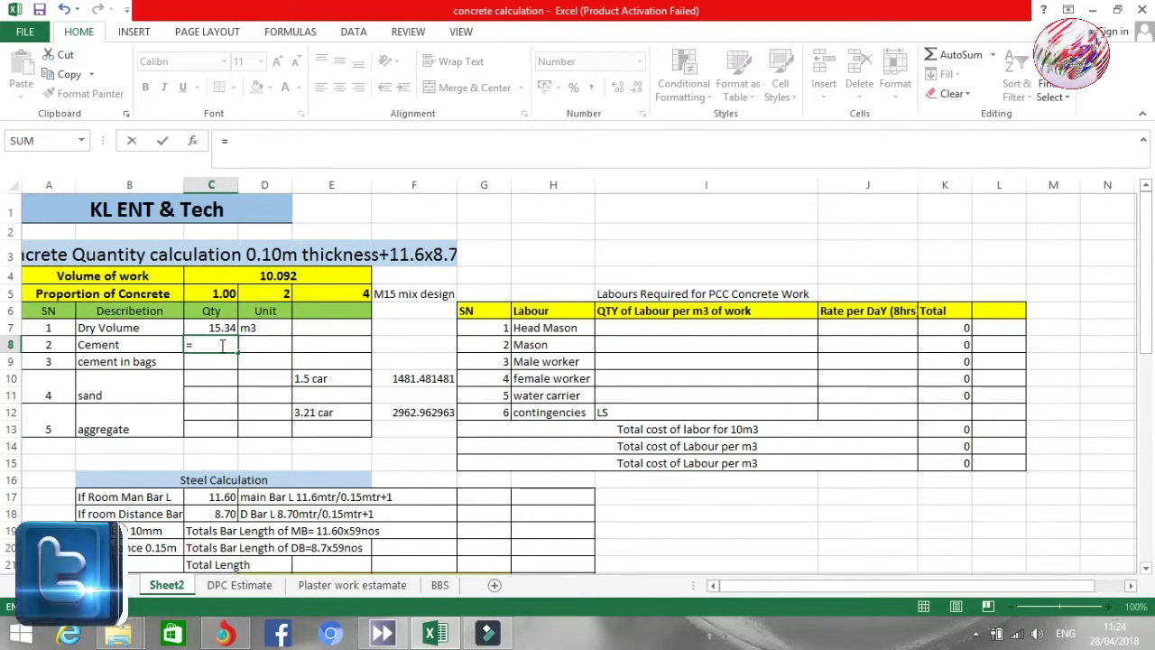
pyautogui.write('((')
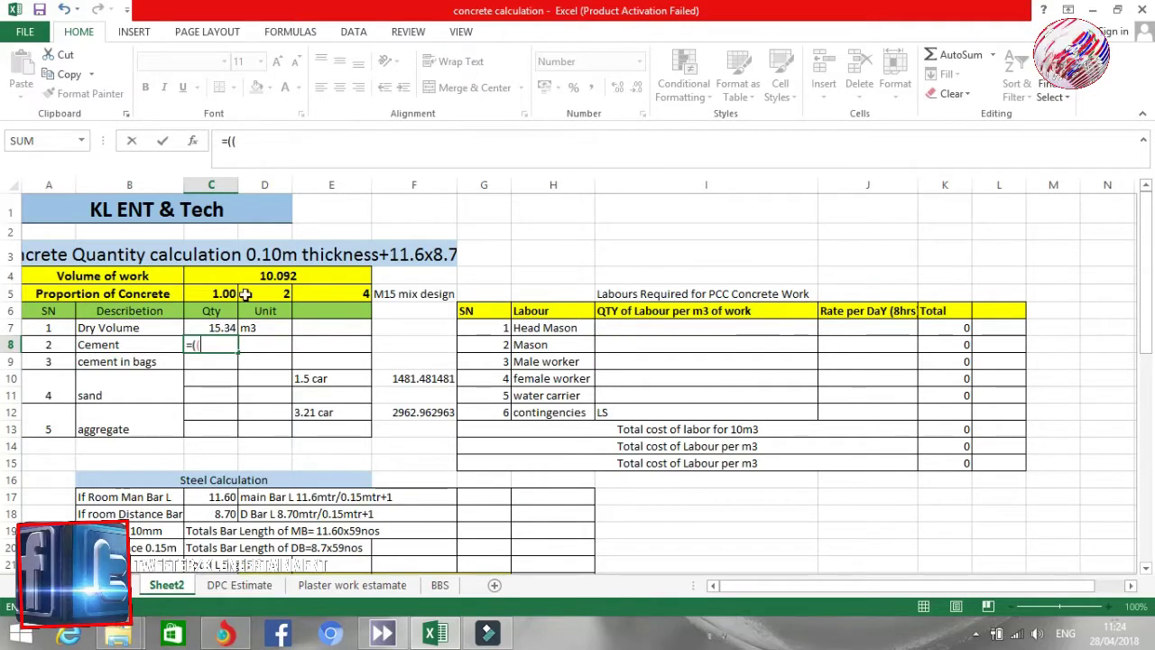
pyautogui.click(214, 327)
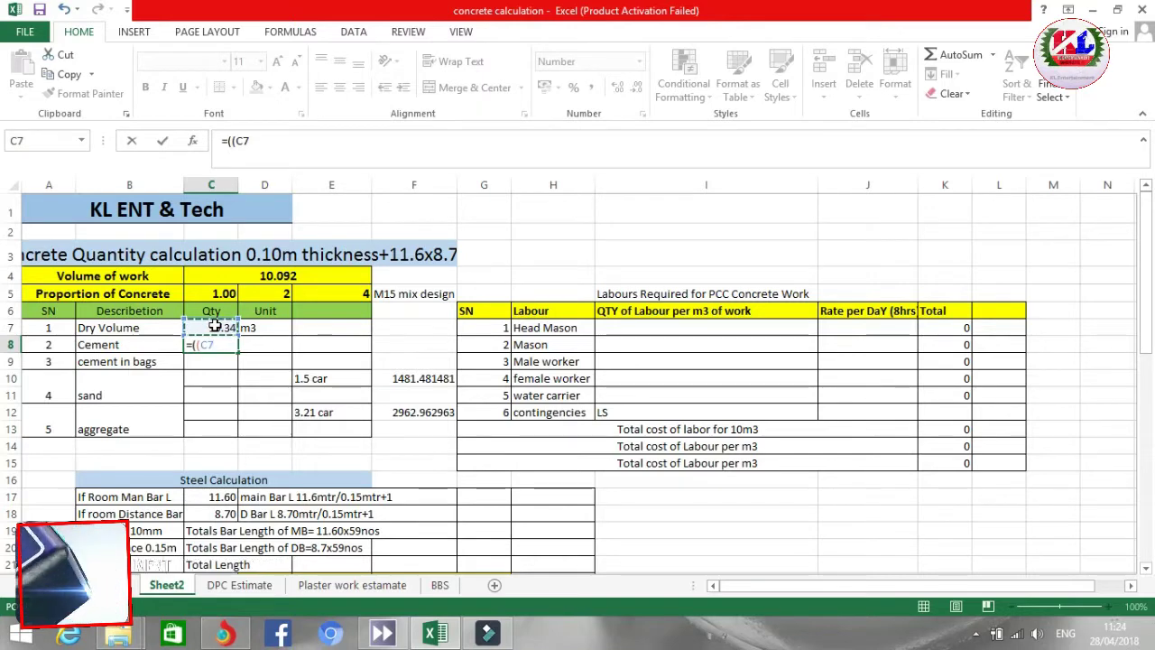
pyautogui.write('/(')
pyautogui.click(215, 295)
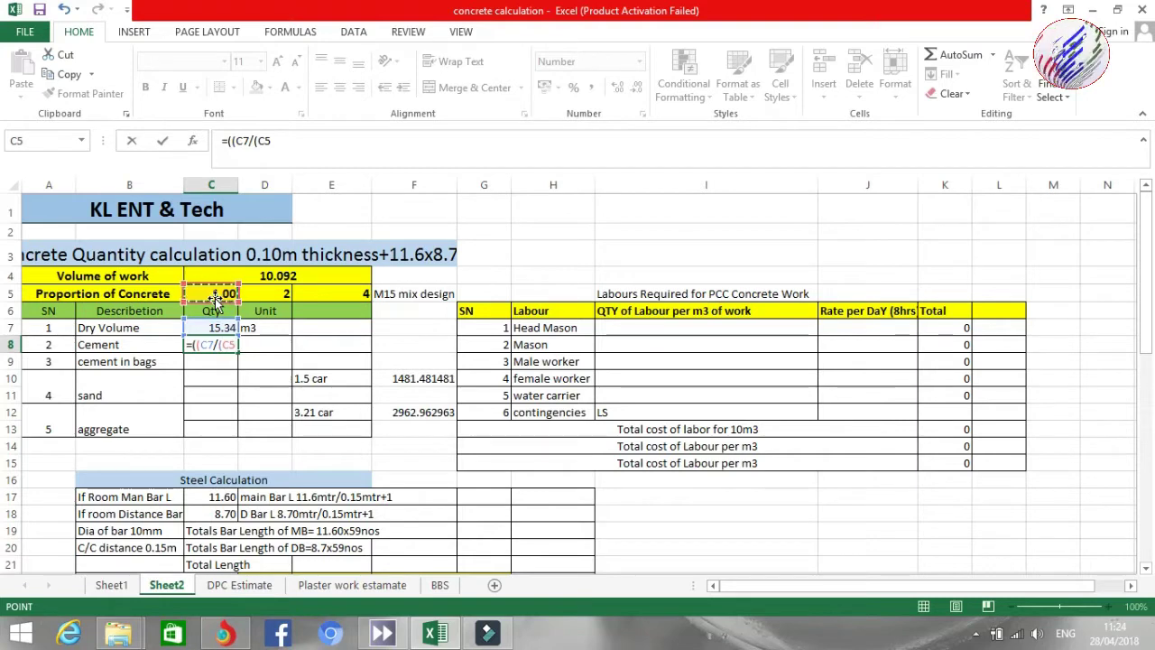
pyautogui.write('+')
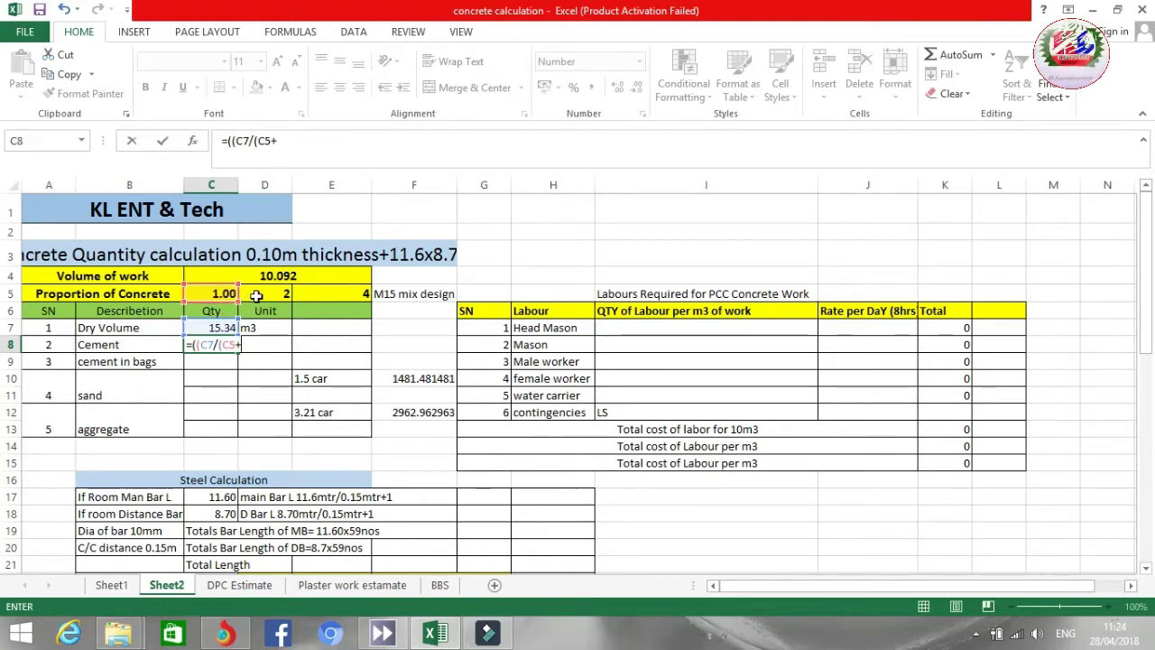
pyautogui.click(257, 296)
pyautogui.write('+')
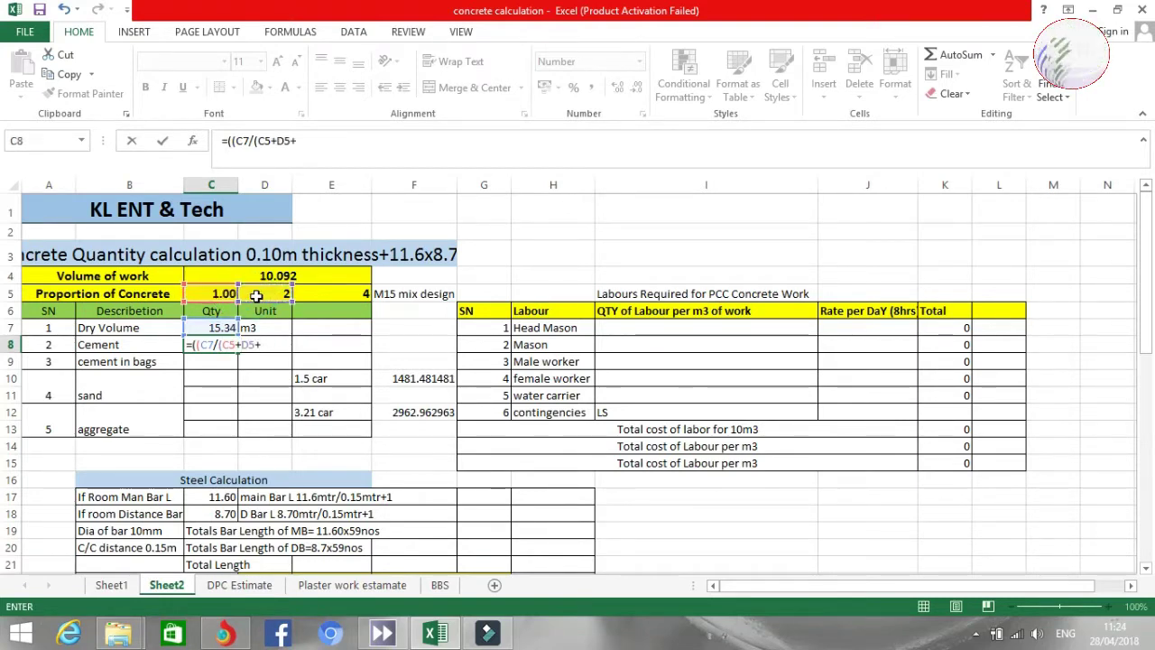
pyautogui.click(352, 293)
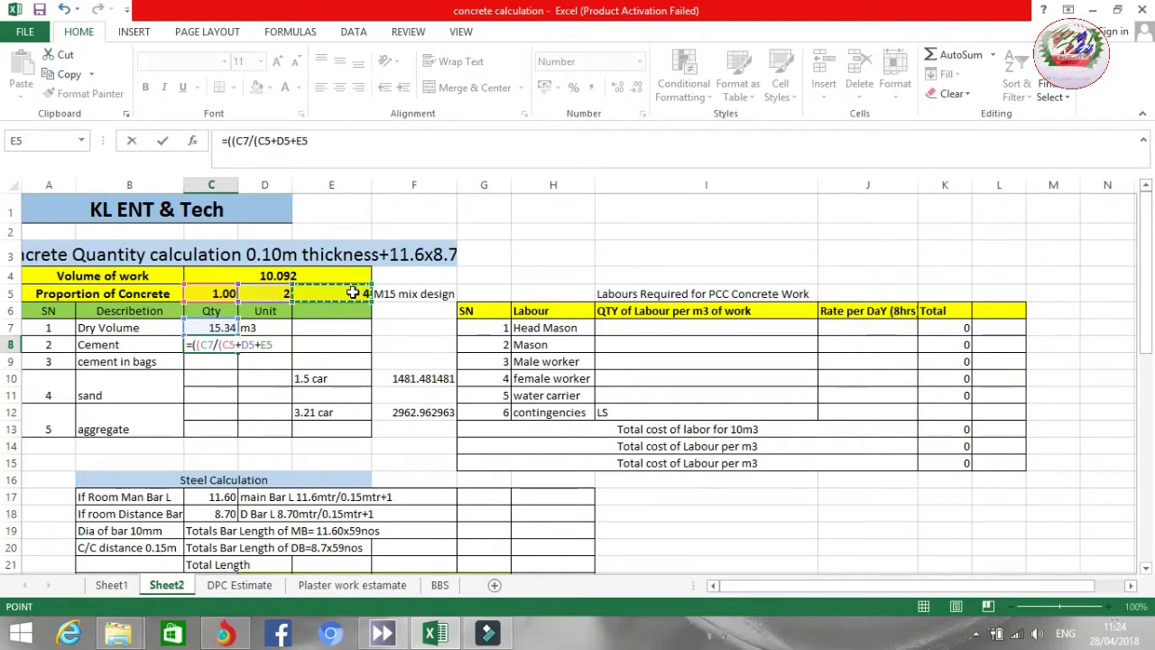
pyautogui.write(')')
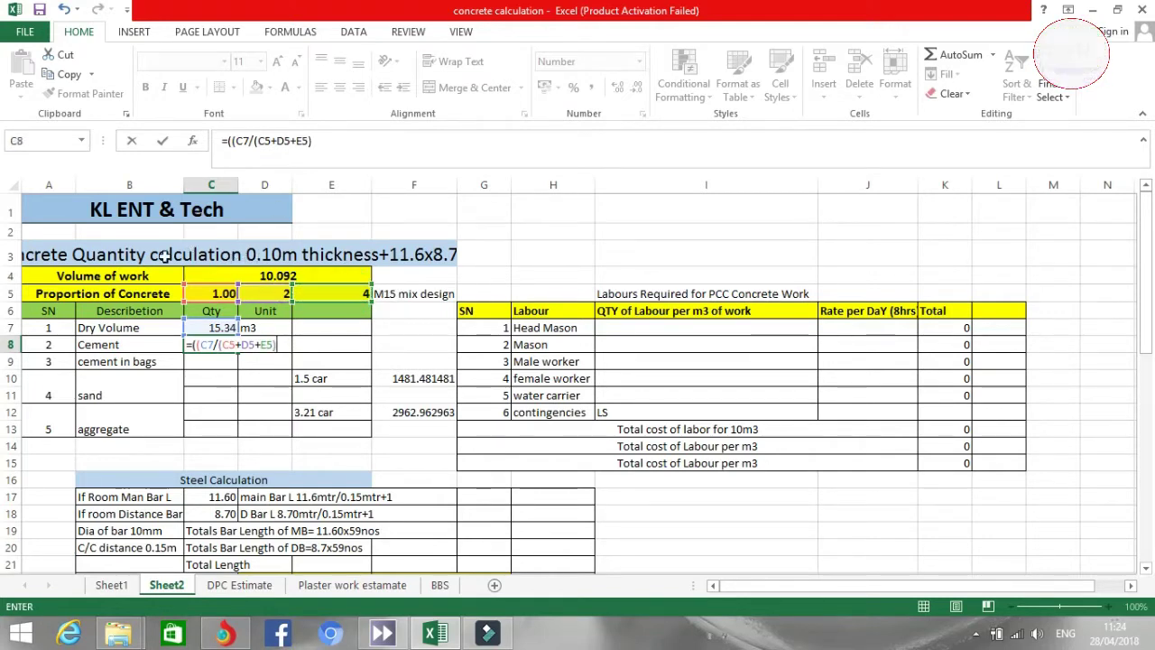
pyautogui.press('Return')
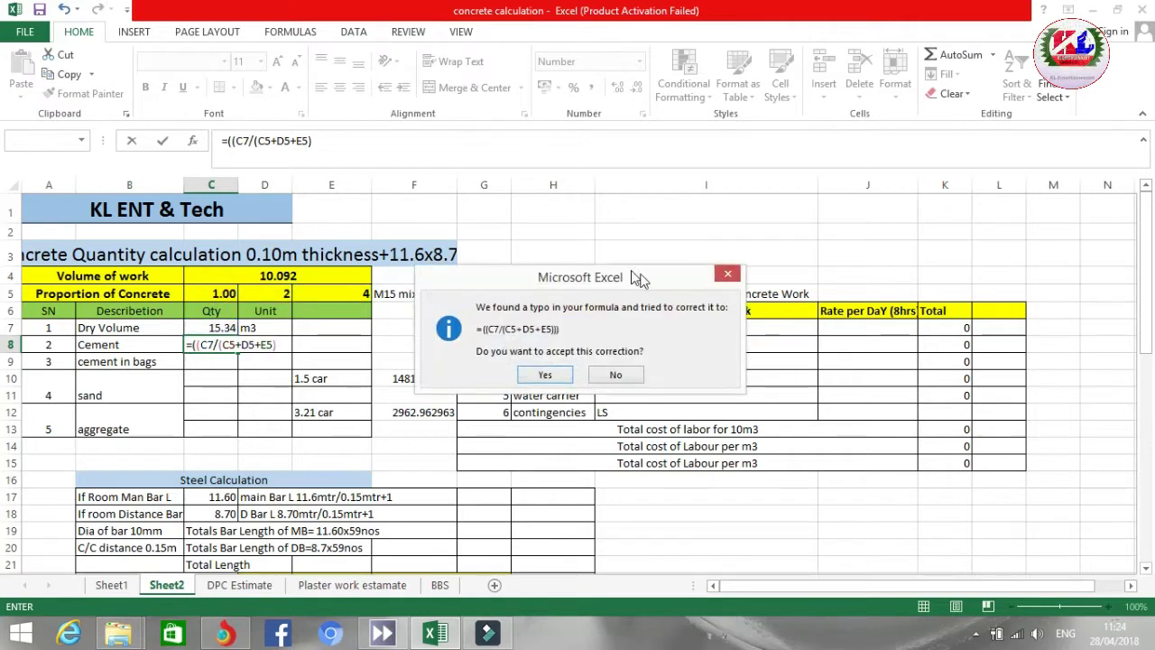
pyautogui.click(728, 274)
pyautogui.click(577, 360)
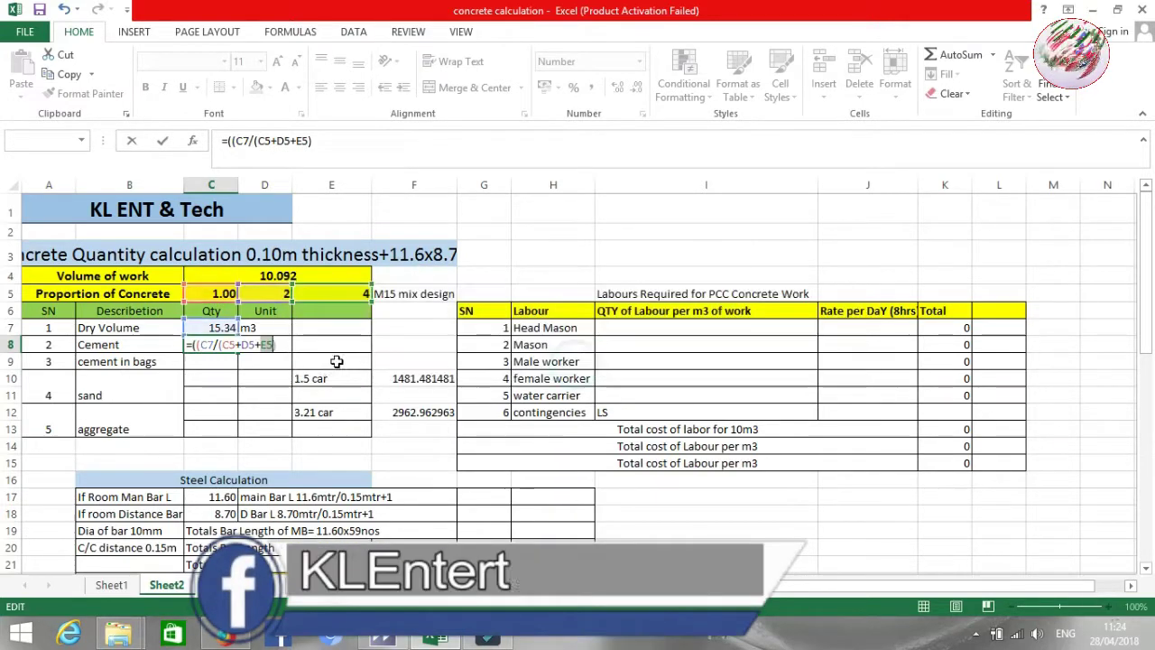
# Step: Complete the cement formula in C8 by multiplying by the cement proportion, giving =((C7/(C5+D5+E5)*C5))
pyautogui.click(280, 344)
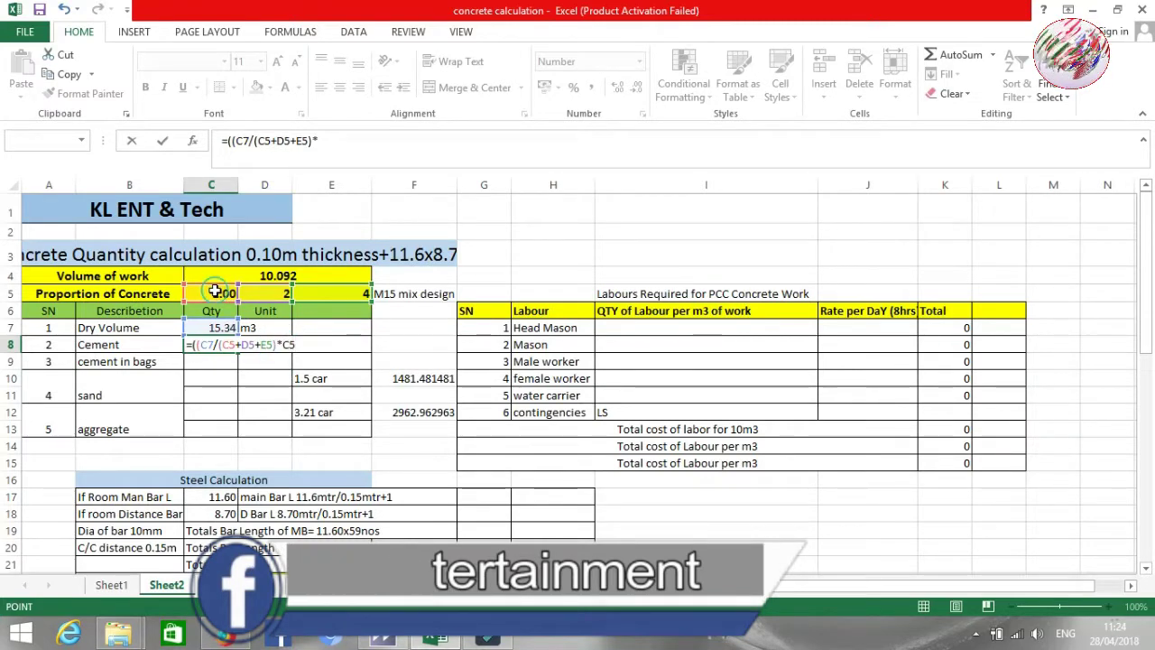
pyautogui.click(215, 293)
pyautogui.write(')')
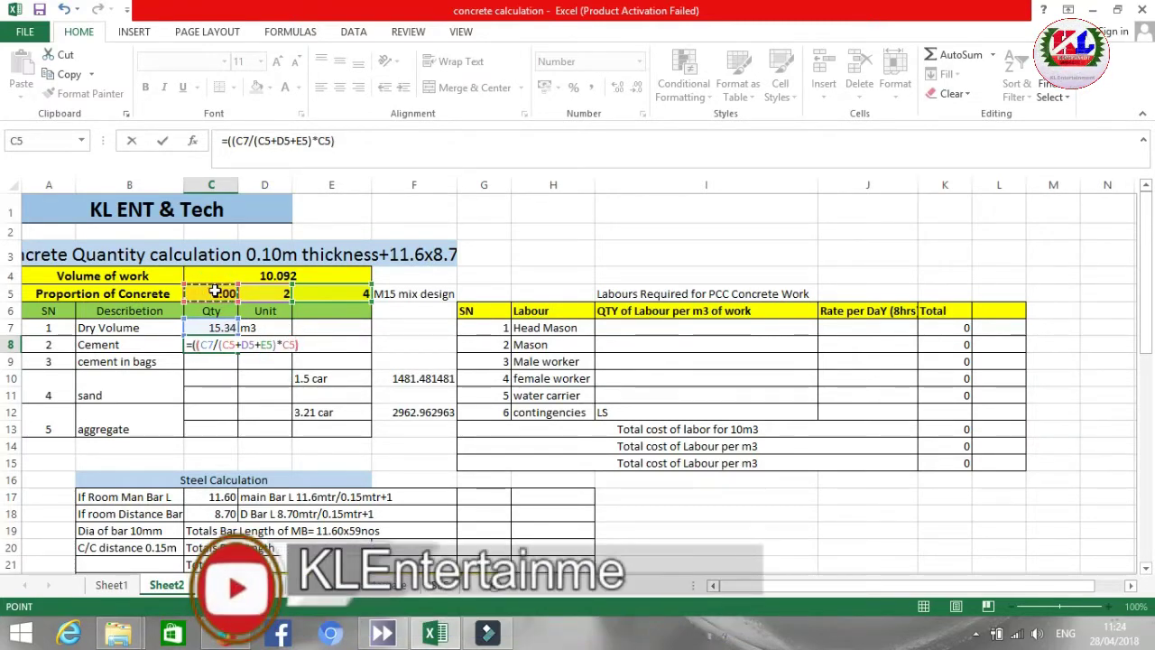
pyautogui.press('Return')
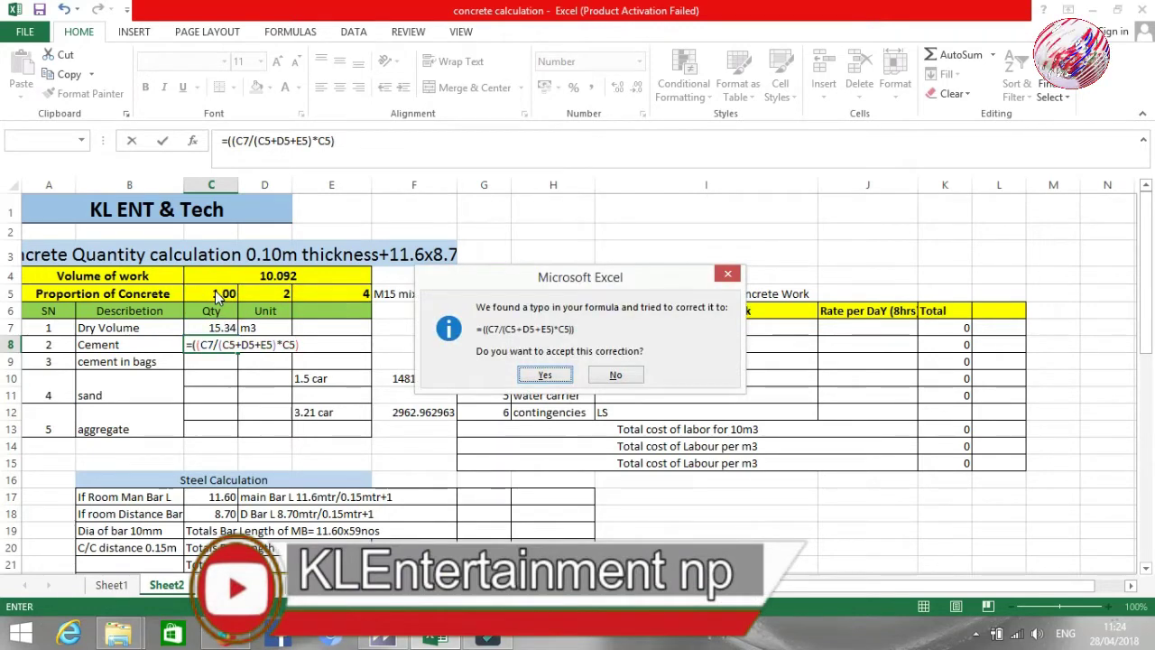
pyautogui.press('Return')
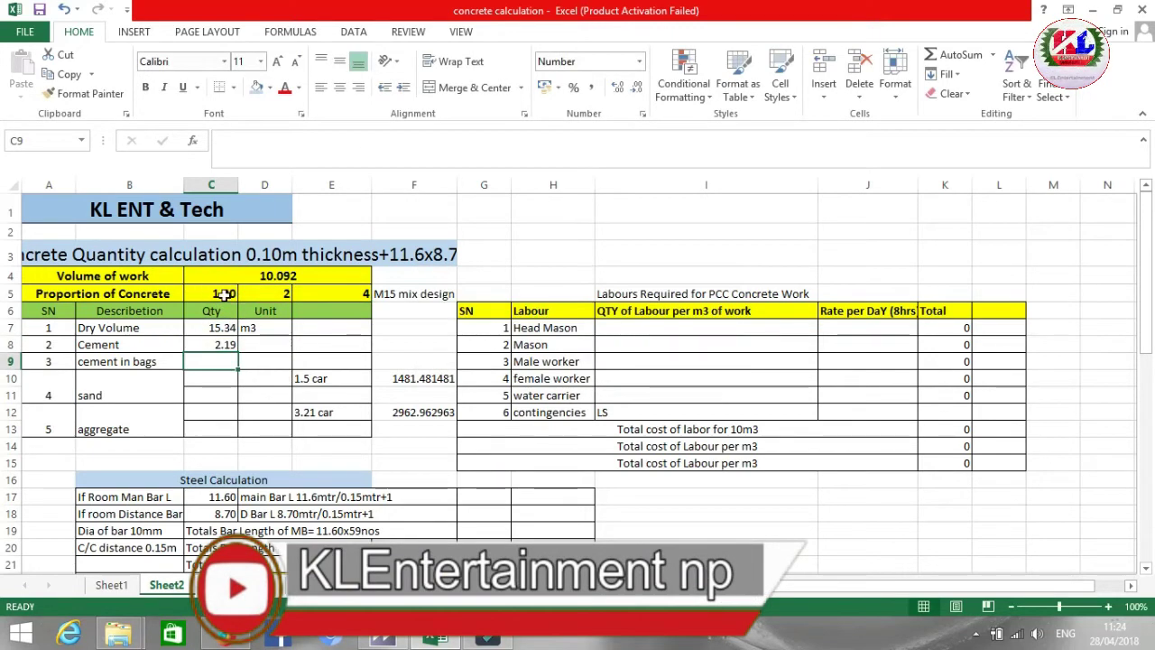
# Step: Enter m3 as the unit of the cement quantity in D8
pyautogui.click(214, 344)
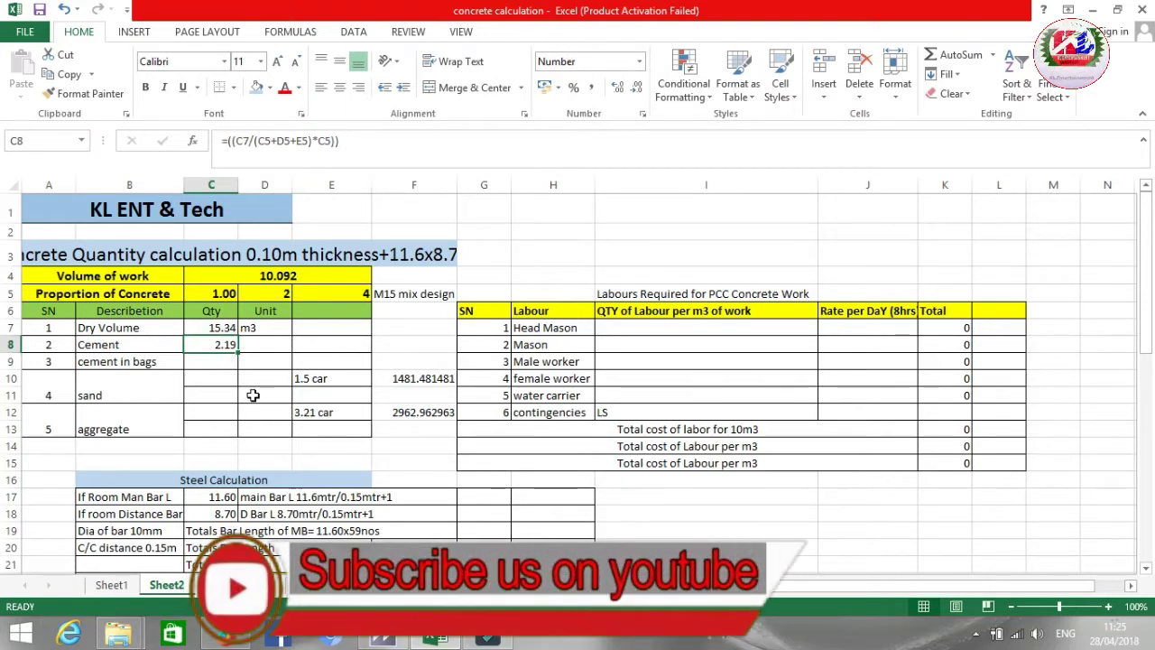
pyautogui.click(261, 343)
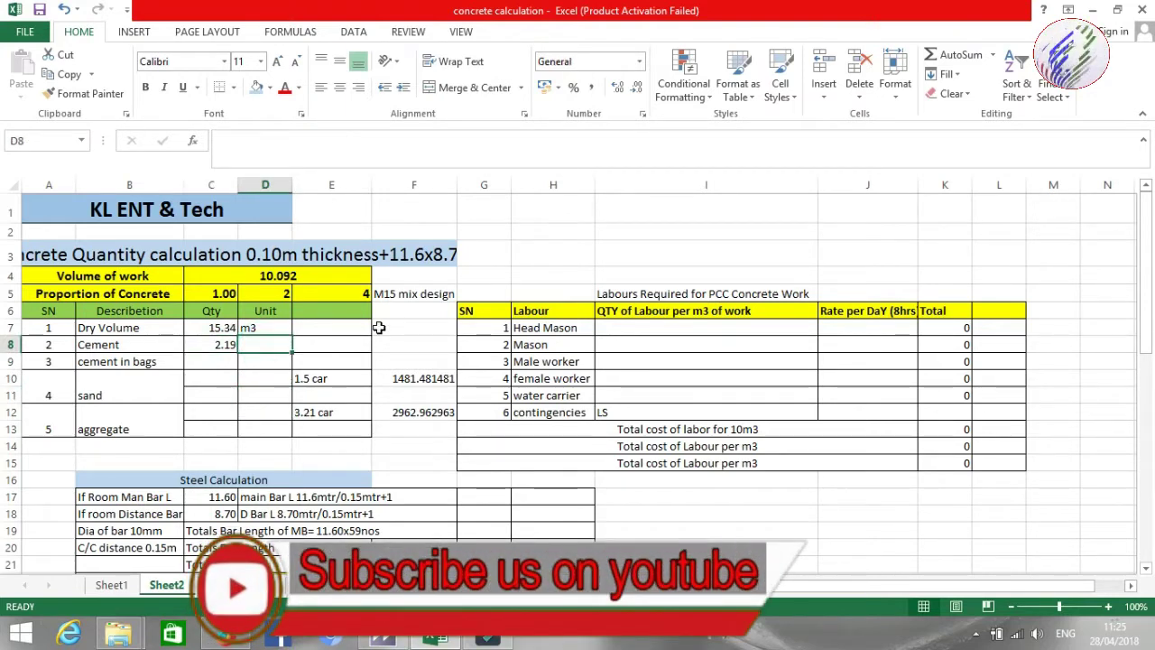
pyautogui.write('m3')
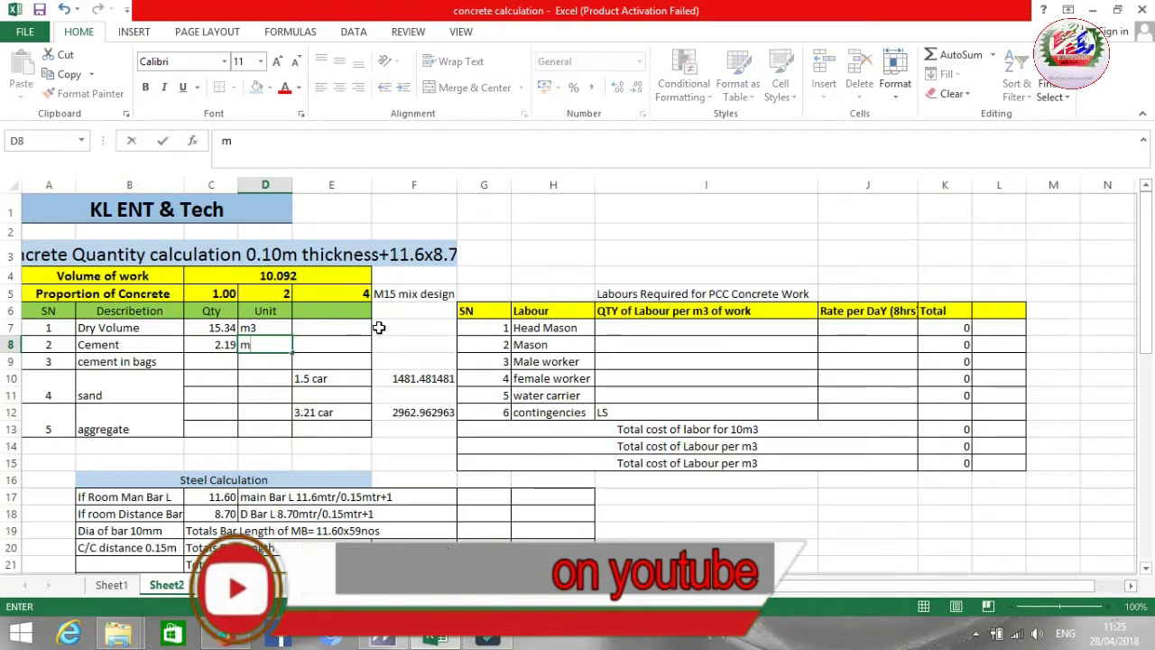
pyautogui.press('Return')
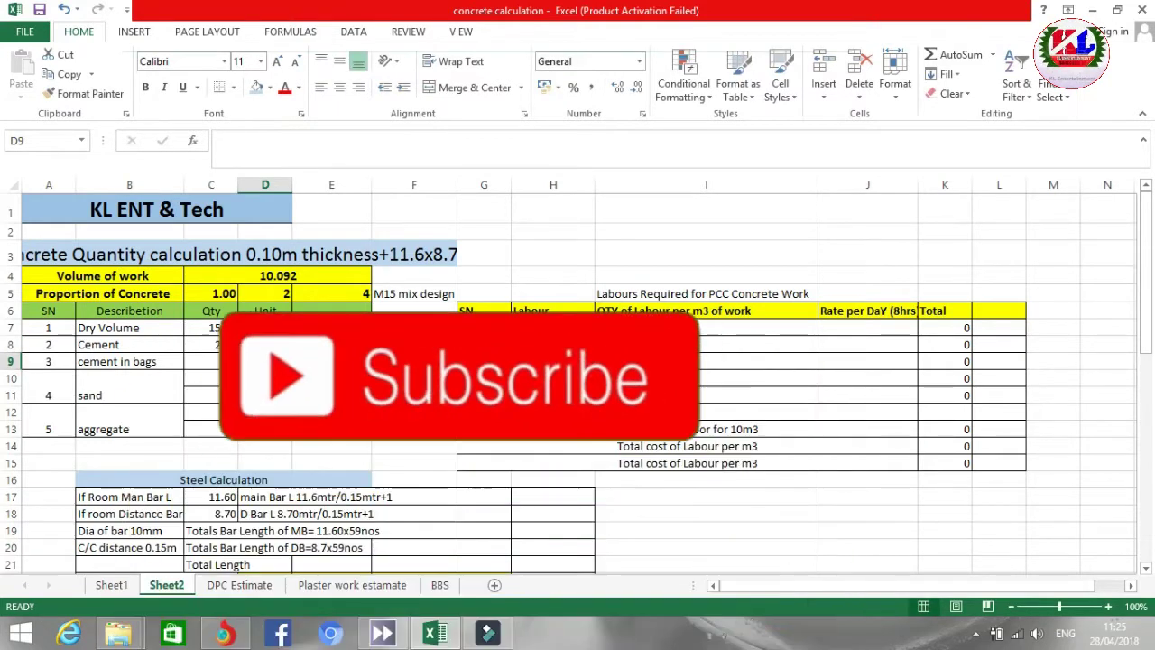
# Step: Calculate the number of cement bags in C9, rounded up to whole bags, with the formula =ROUNDUP((C8/0.035),0)
pyautogui.click(215, 361)
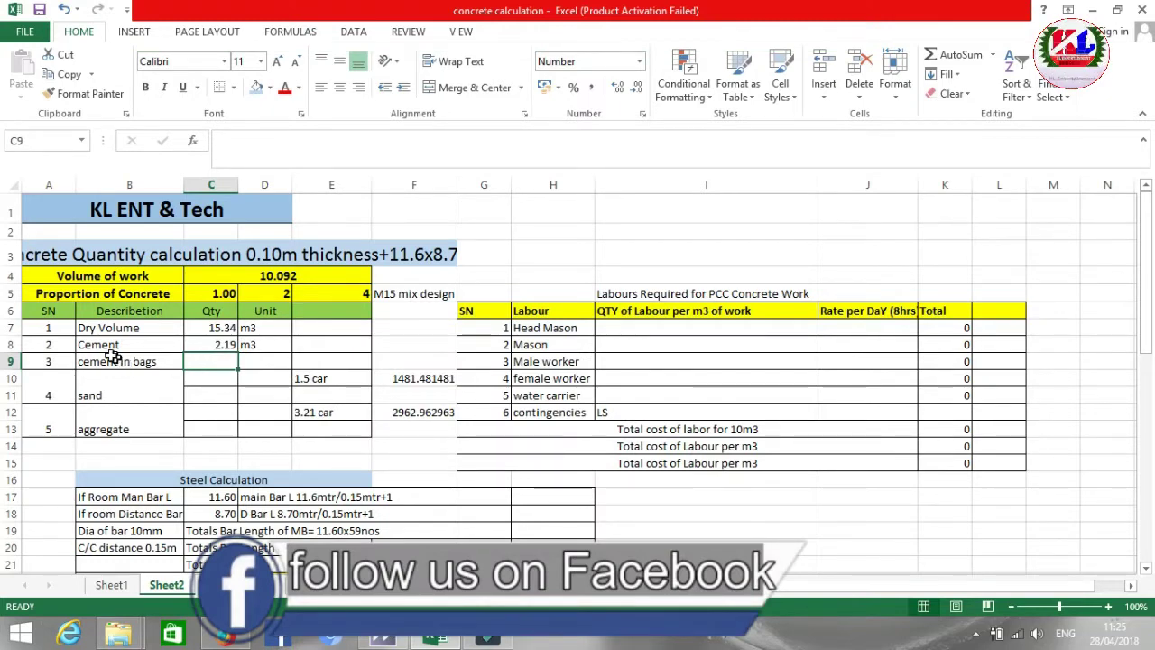
pyautogui.click(222, 345)
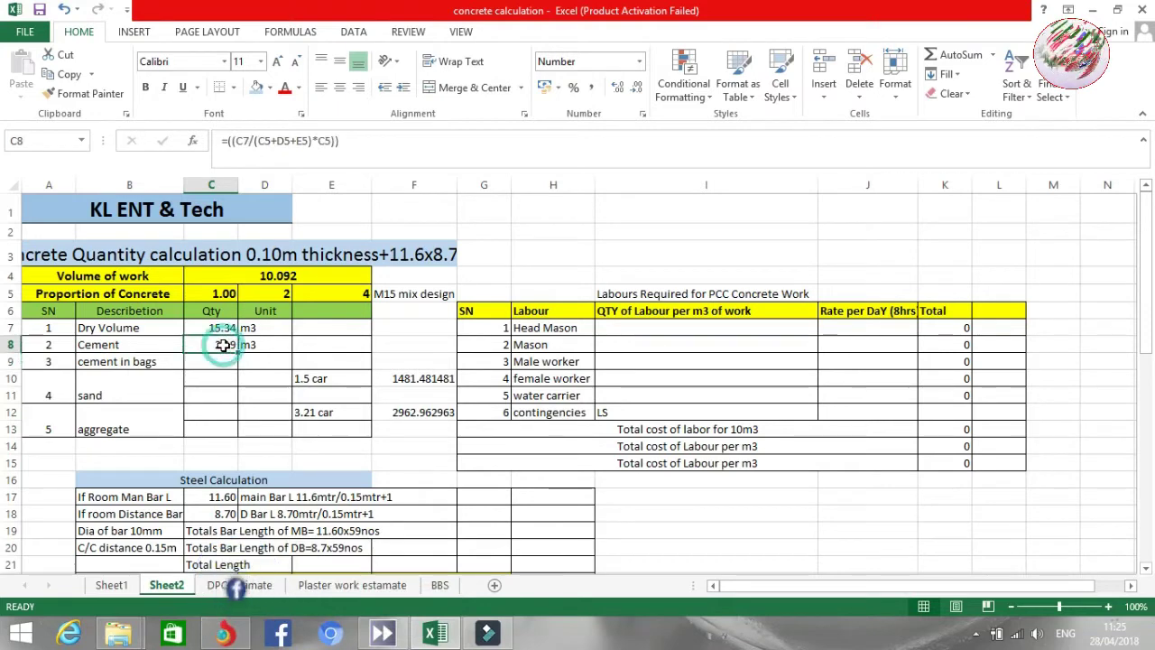
pyautogui.click(226, 359)
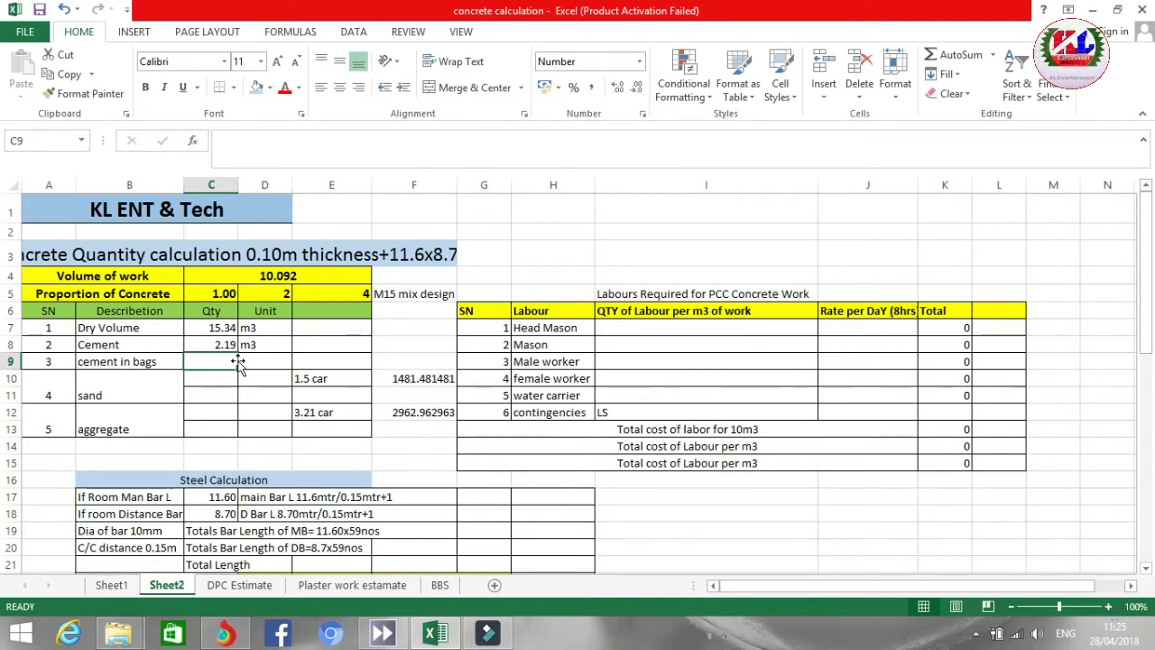
pyautogui.write('=')
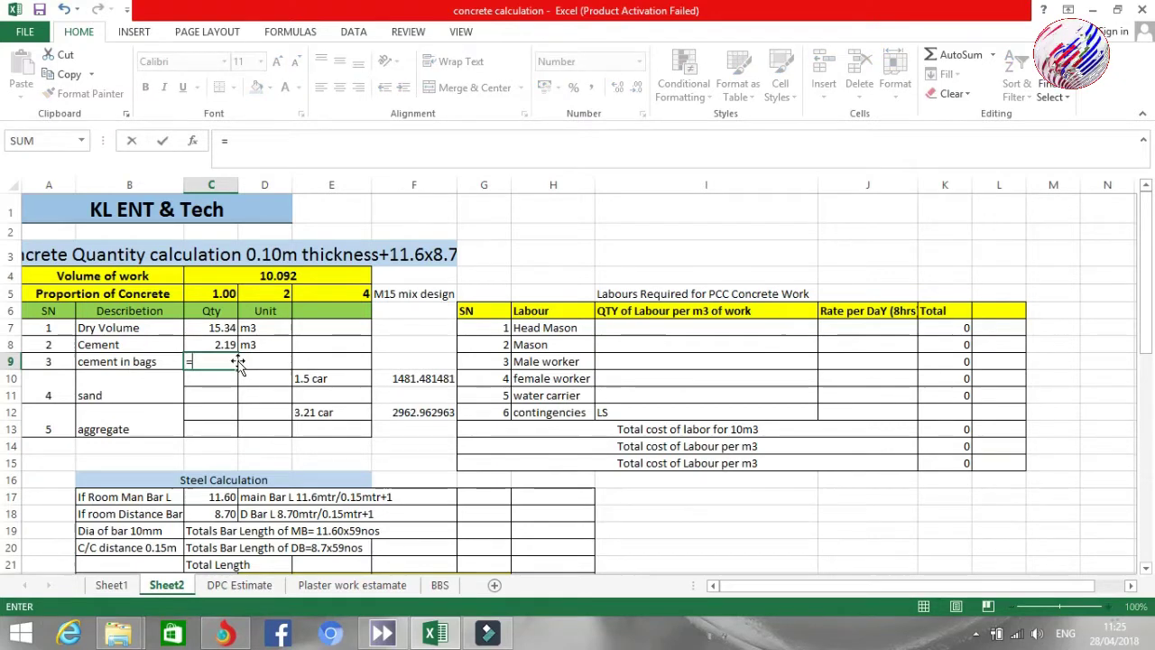
pyautogui.write('rou')
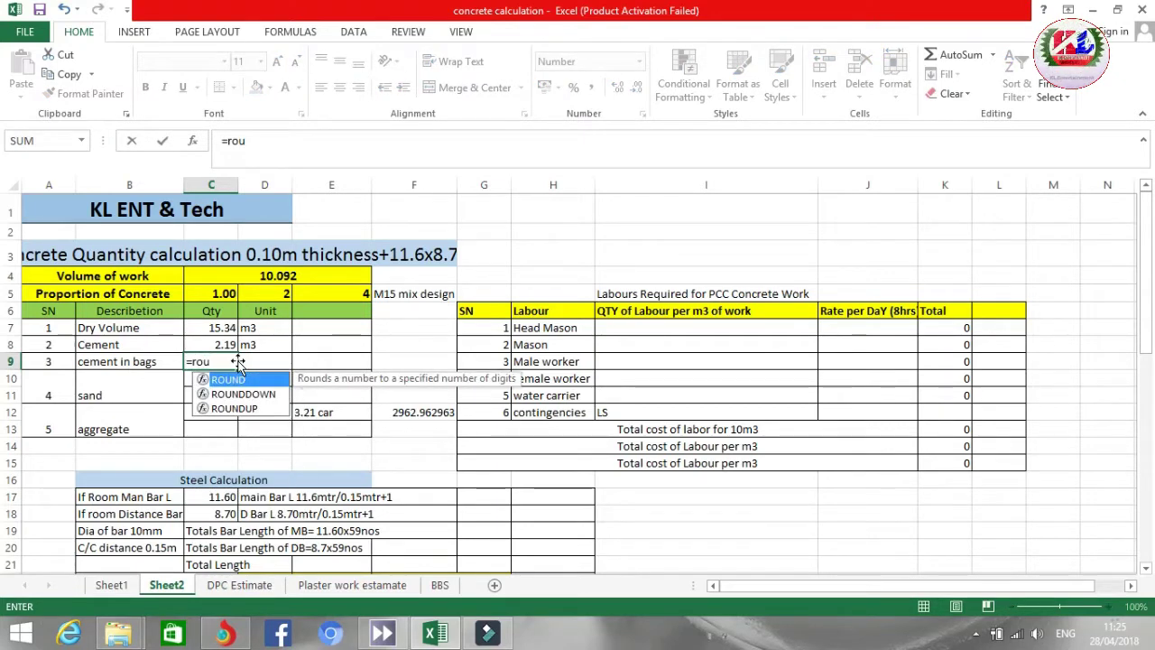
pyautogui.write('ndup')
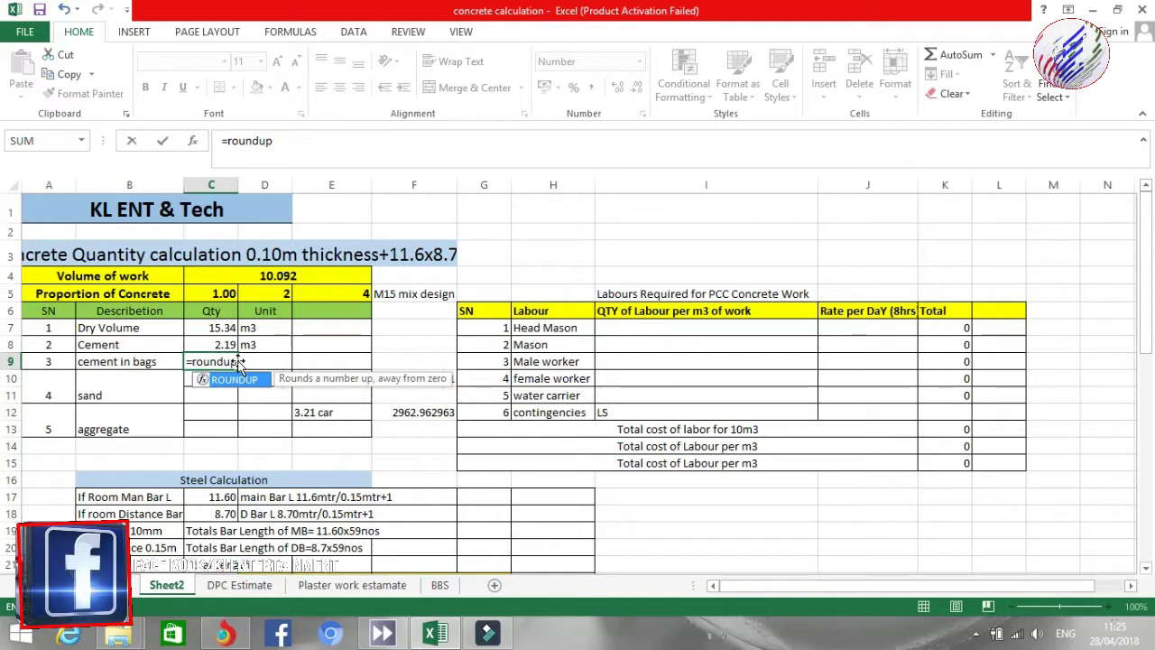
pyautogui.write('((')
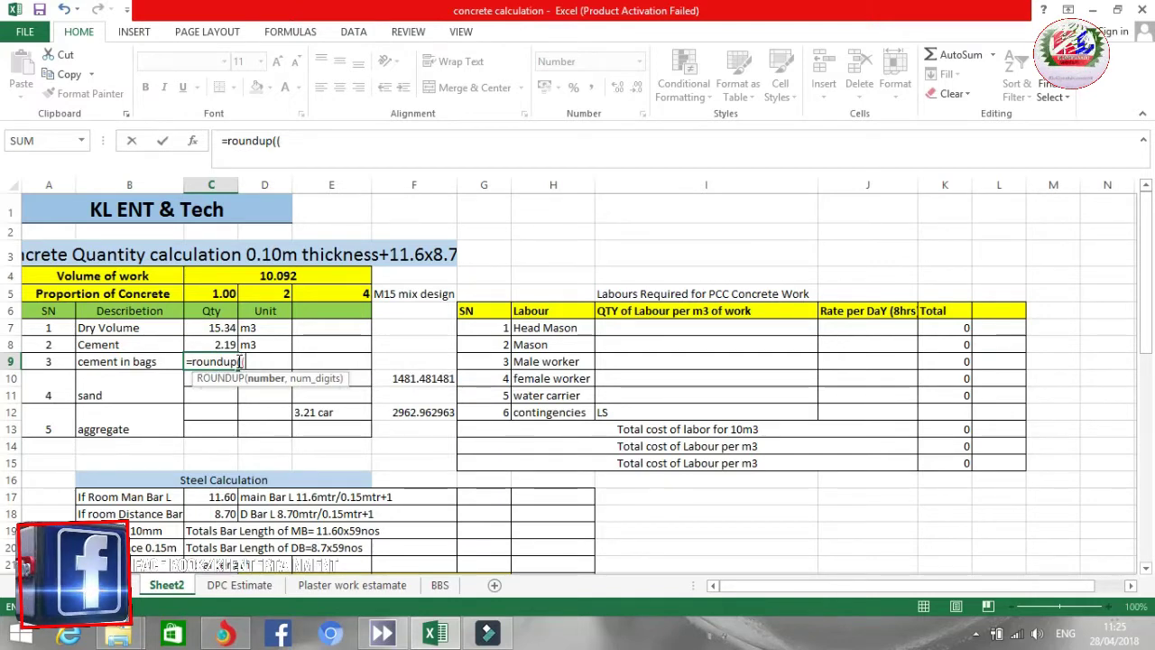
pyautogui.write('(')
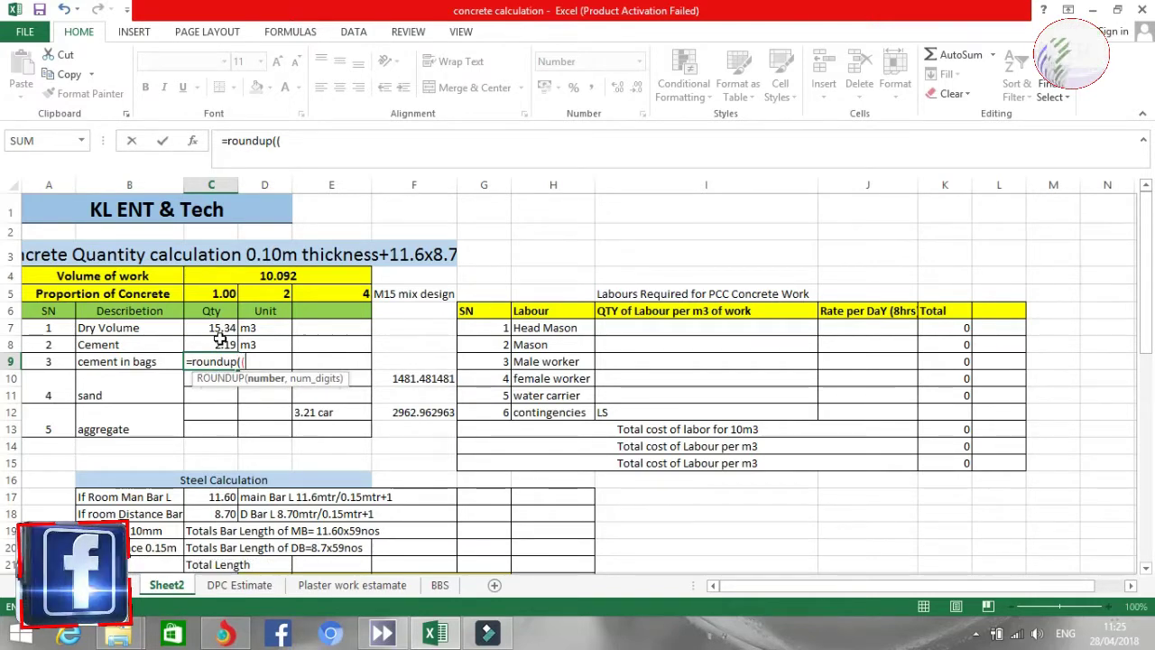
pyautogui.click(220, 345)
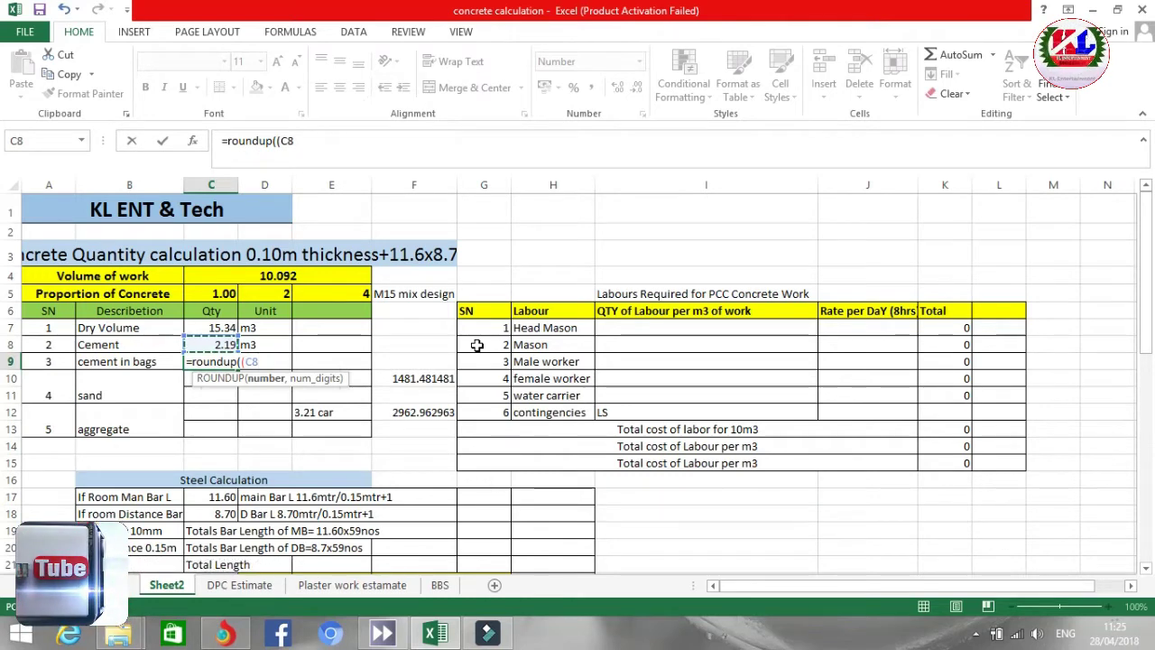
pyautogui.write('/0.035')
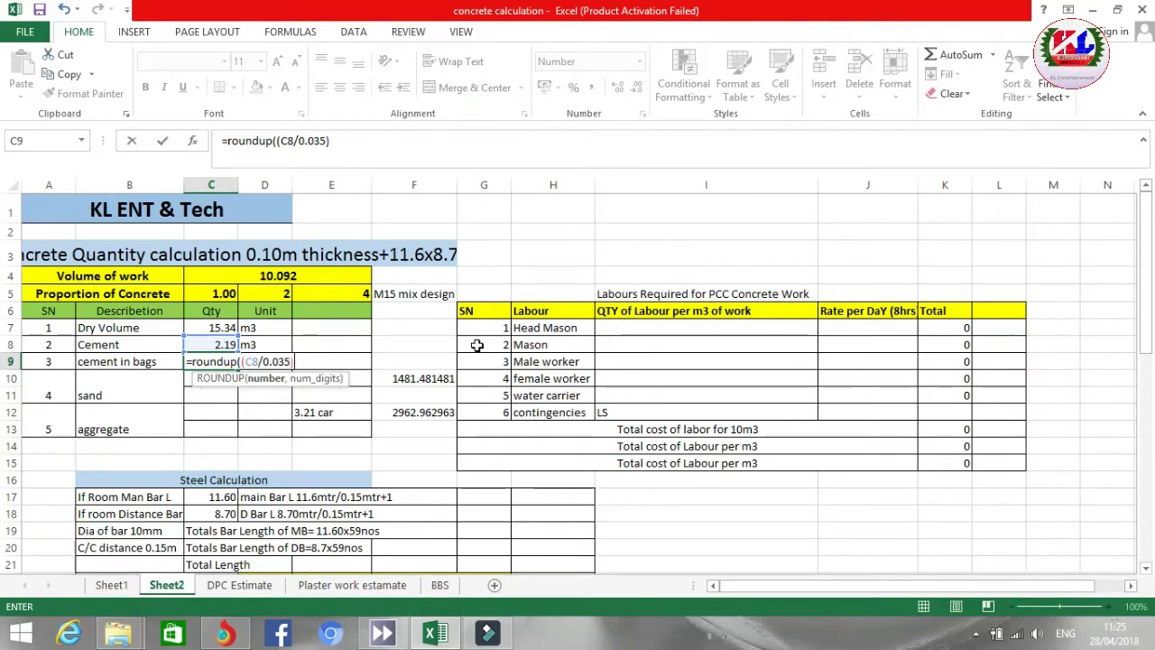
pyautogui.write('),')
pyautogui.press('BackSpace')
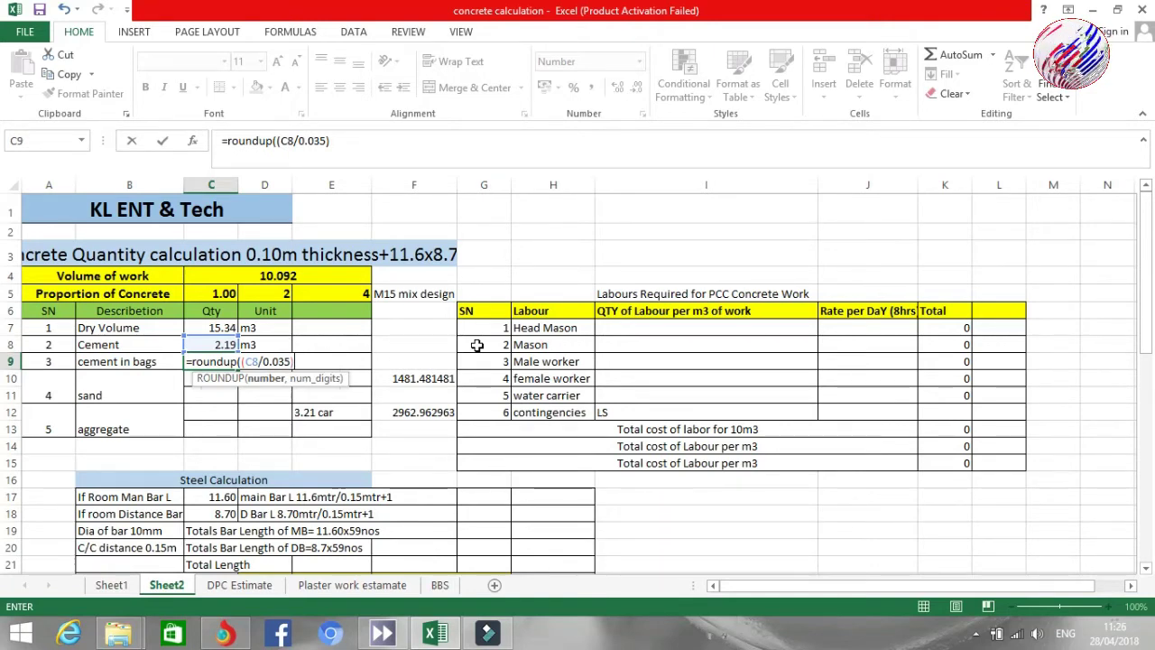
pyautogui.write(',0')
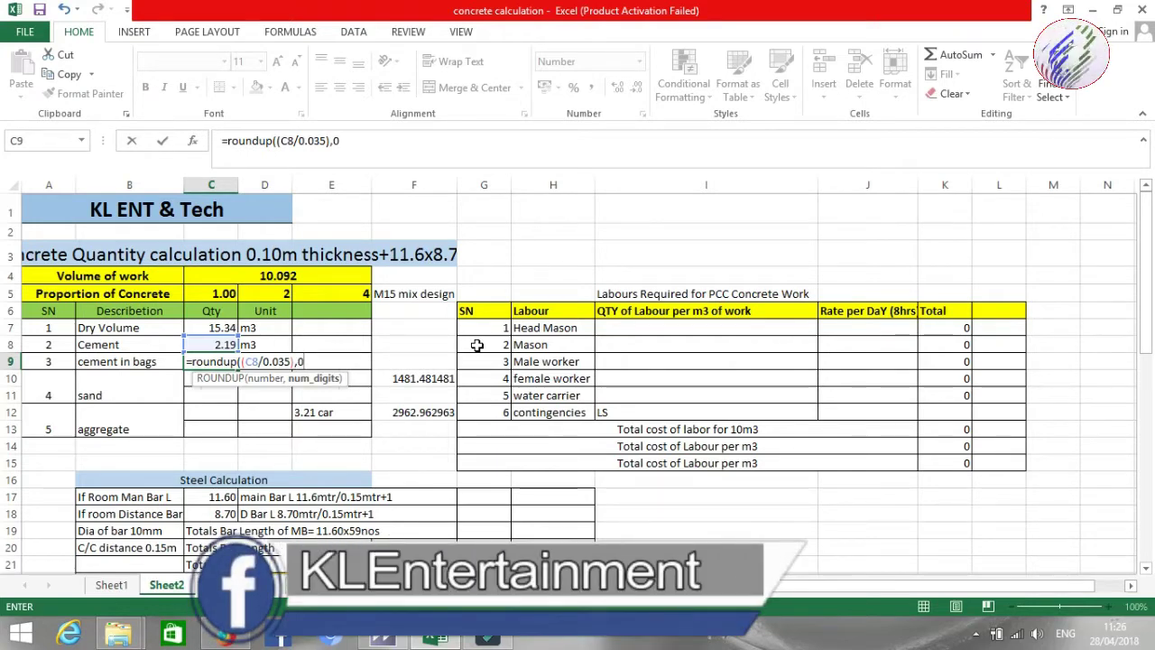
pyautogui.press('Return')
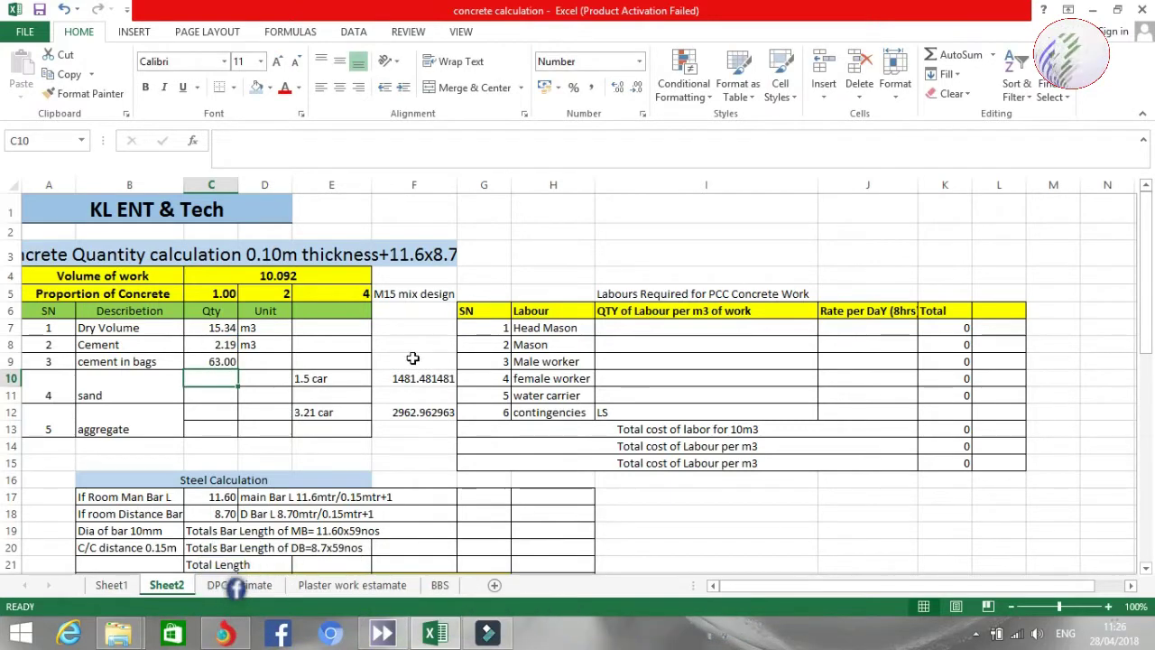
# Step: Enter bag as the unit of the cement in bags row in D9 and select the sand quantity cell C10
pyautogui.click(259, 367)
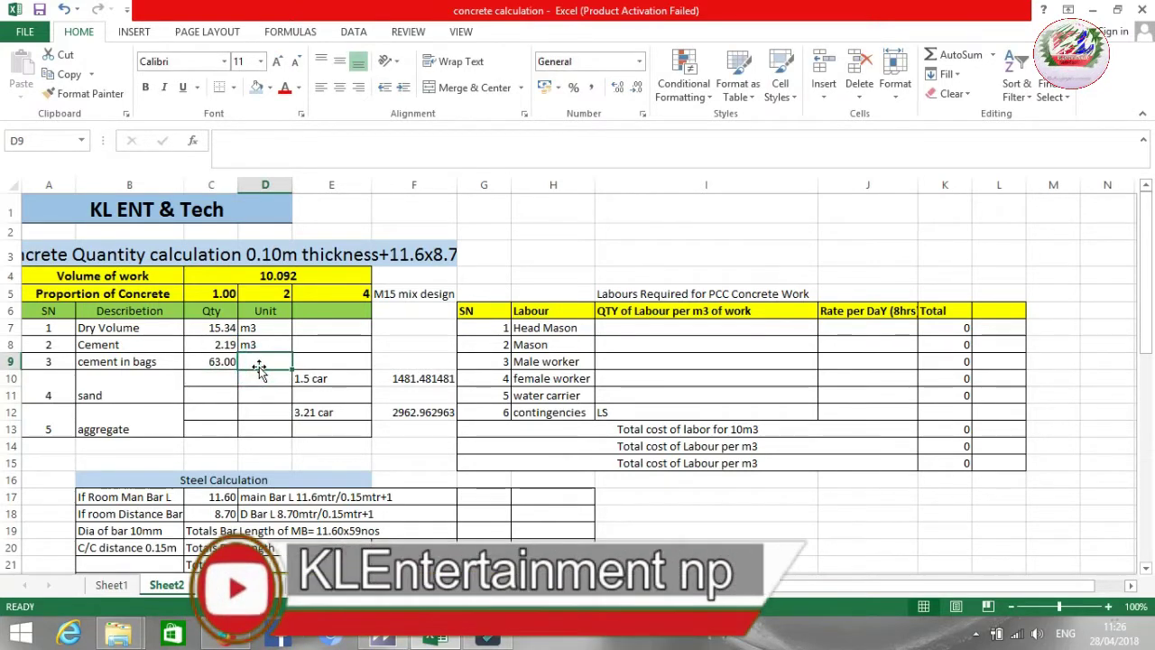
pyautogui.write('bag')
pyautogui.press('Return')
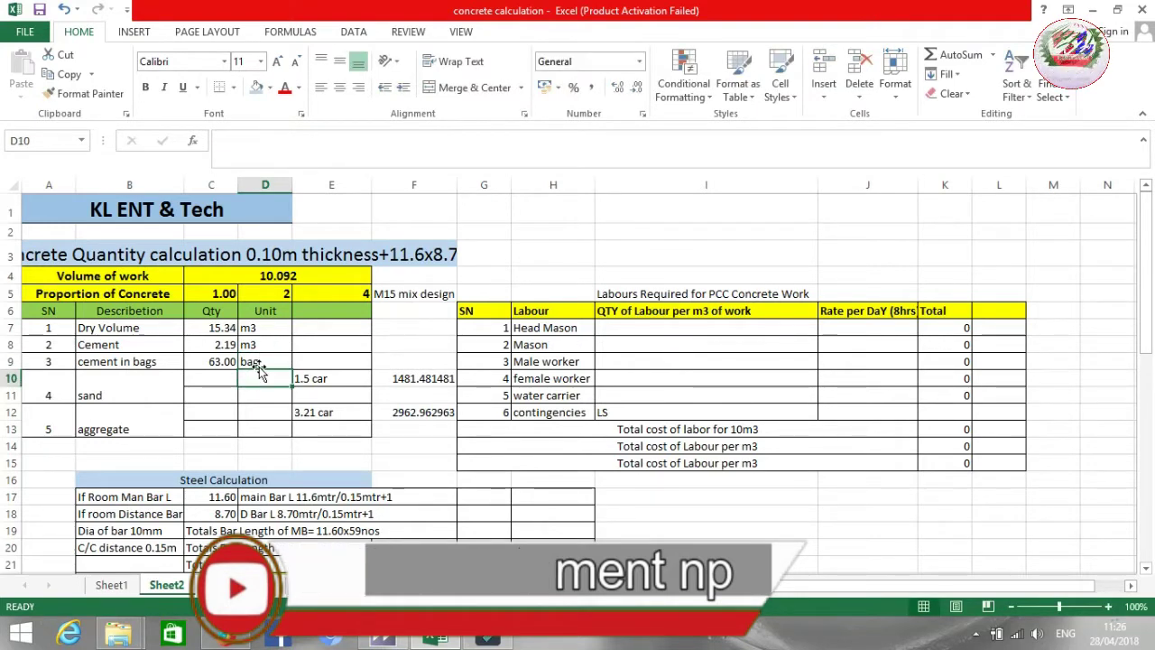
pyautogui.press('Left')
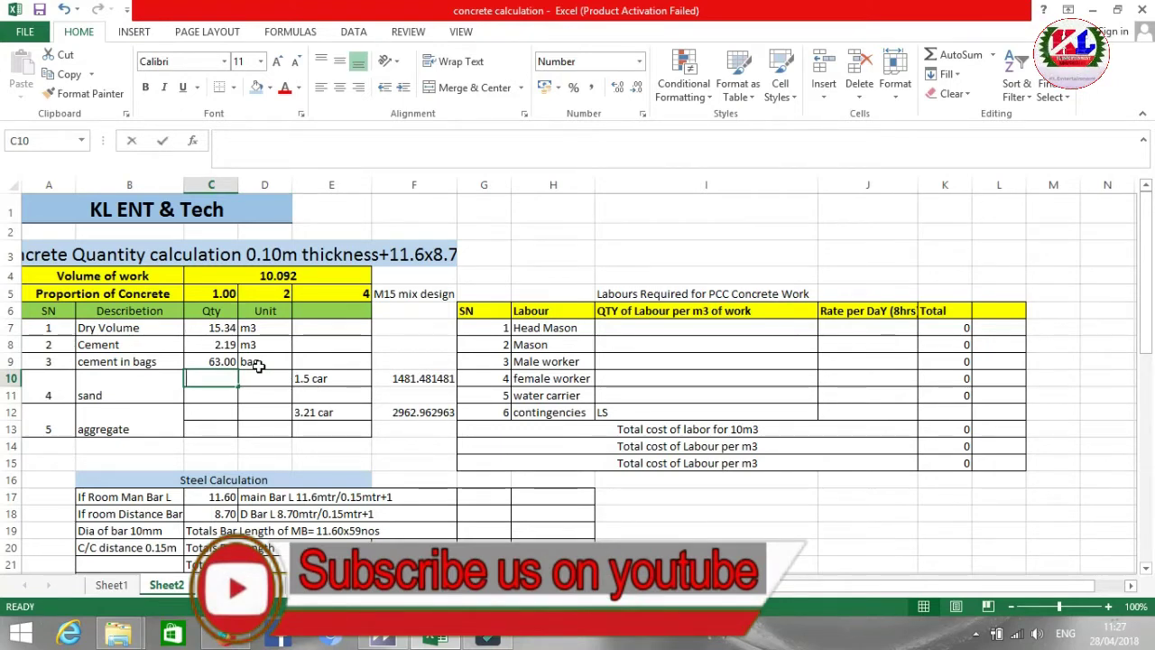
# Step: Calculate the sand quantity in C10 from the dry volume and mix proportions with the formula =(C7/(C5+D5+E5)*D5)
pyautogui.write('=')
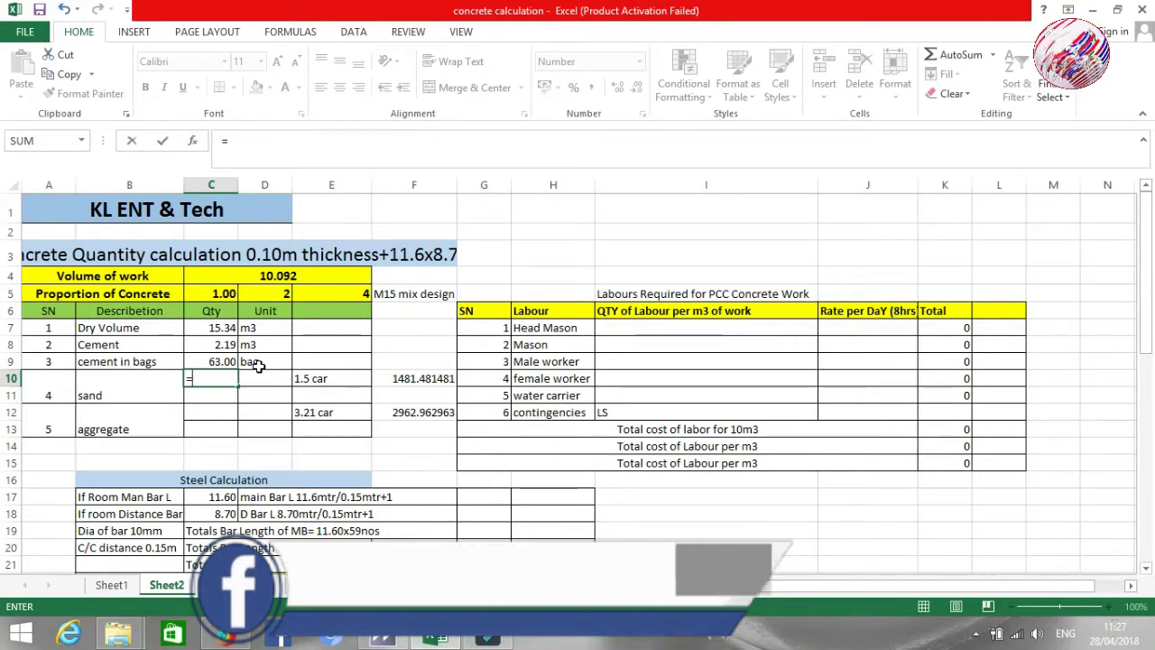
pyautogui.write('(')
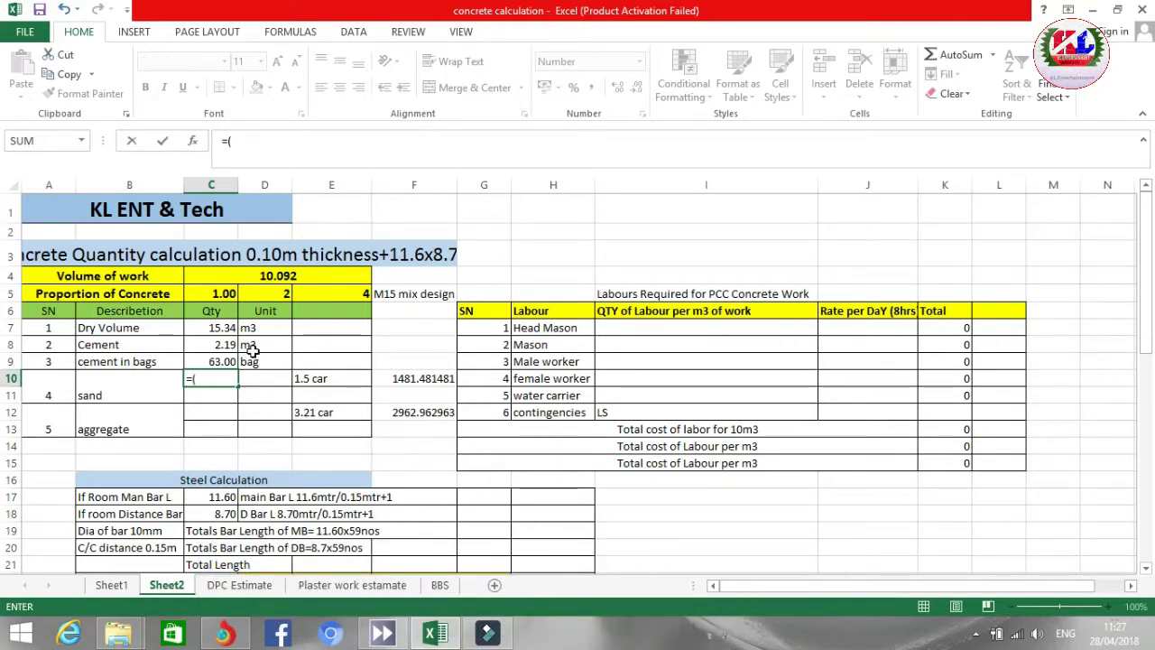
pyautogui.click(219, 325)
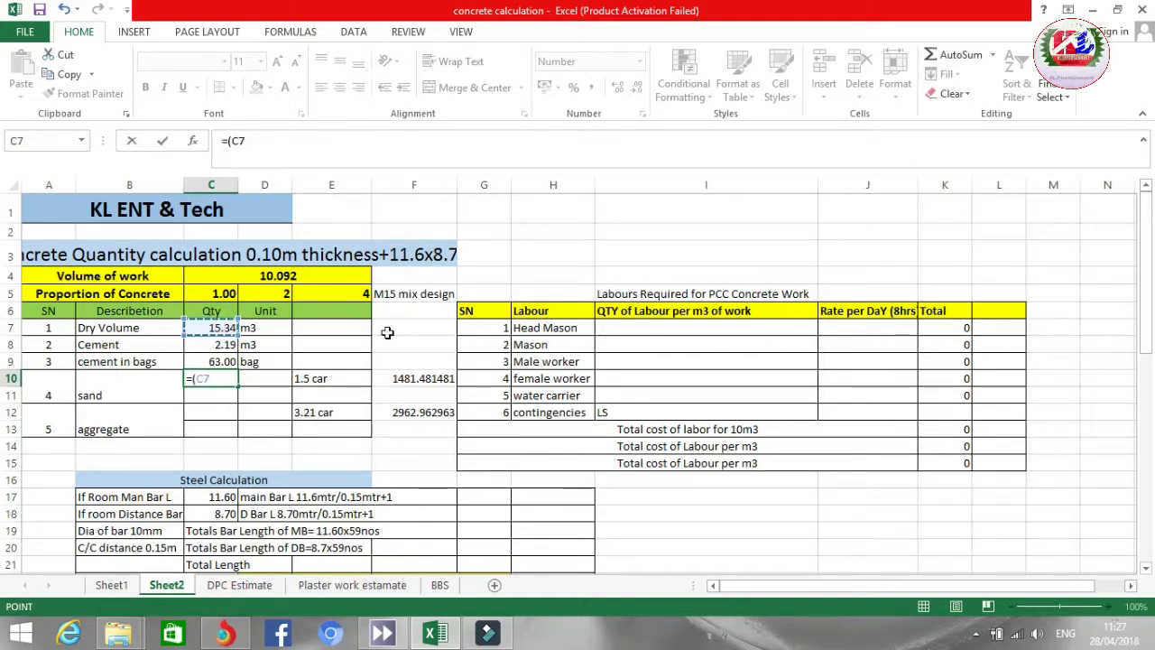
pyautogui.write('/(')
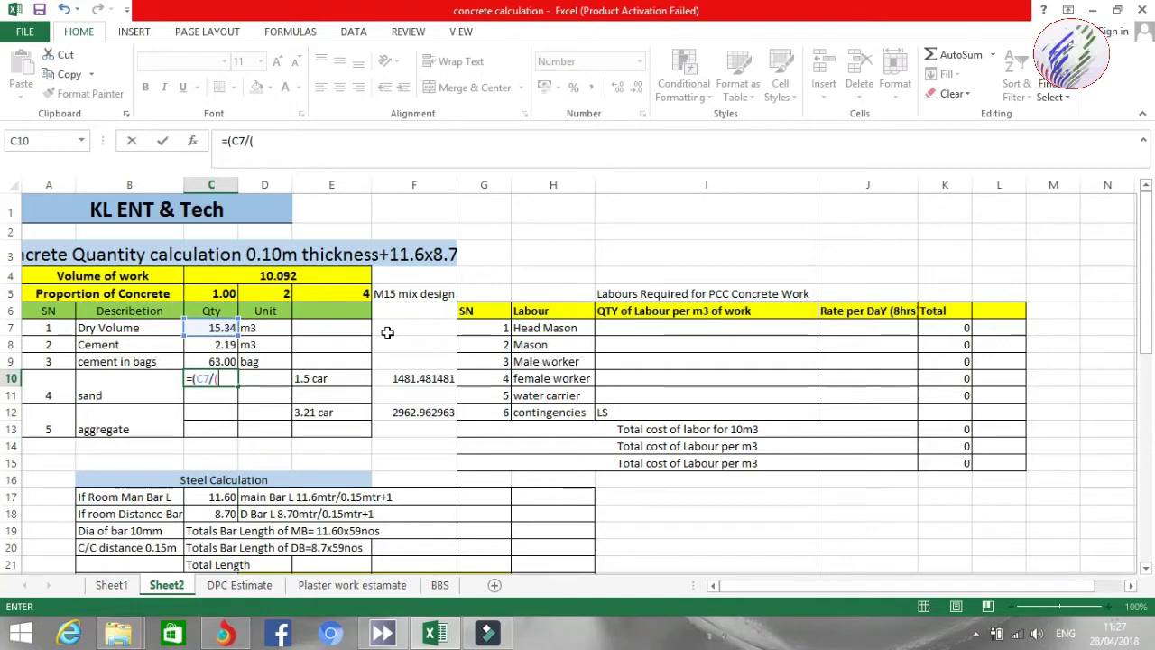
pyautogui.click(225, 290)
pyautogui.write('+')
pyautogui.click(275, 294)
pyautogui.write('+')
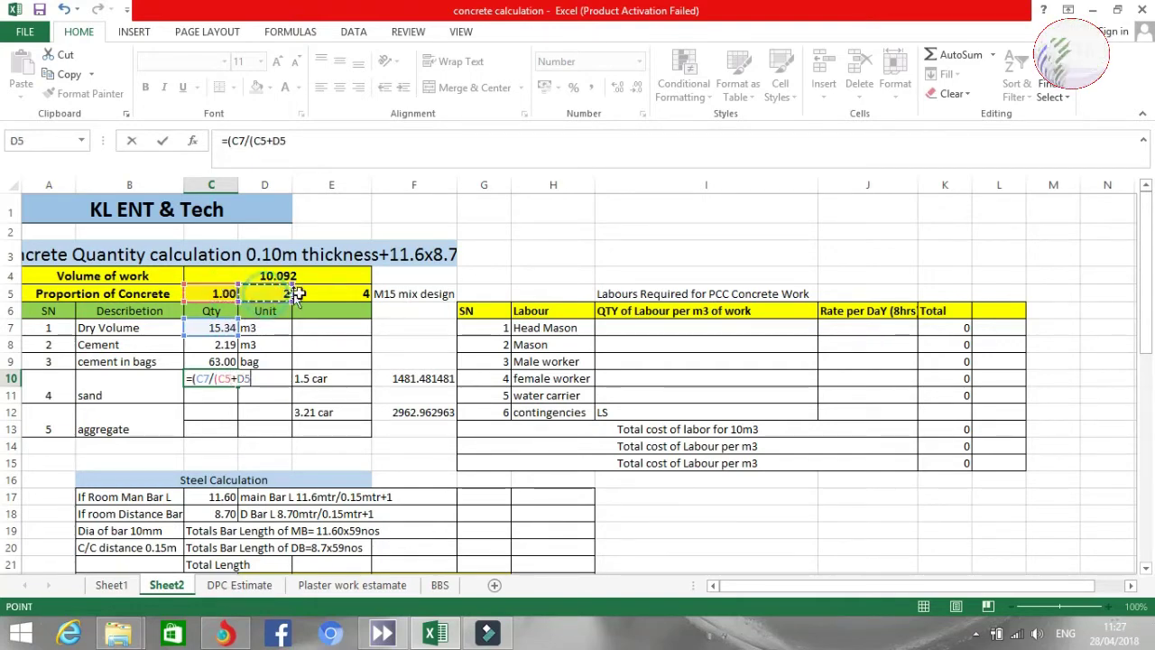
pyautogui.click(341, 294)
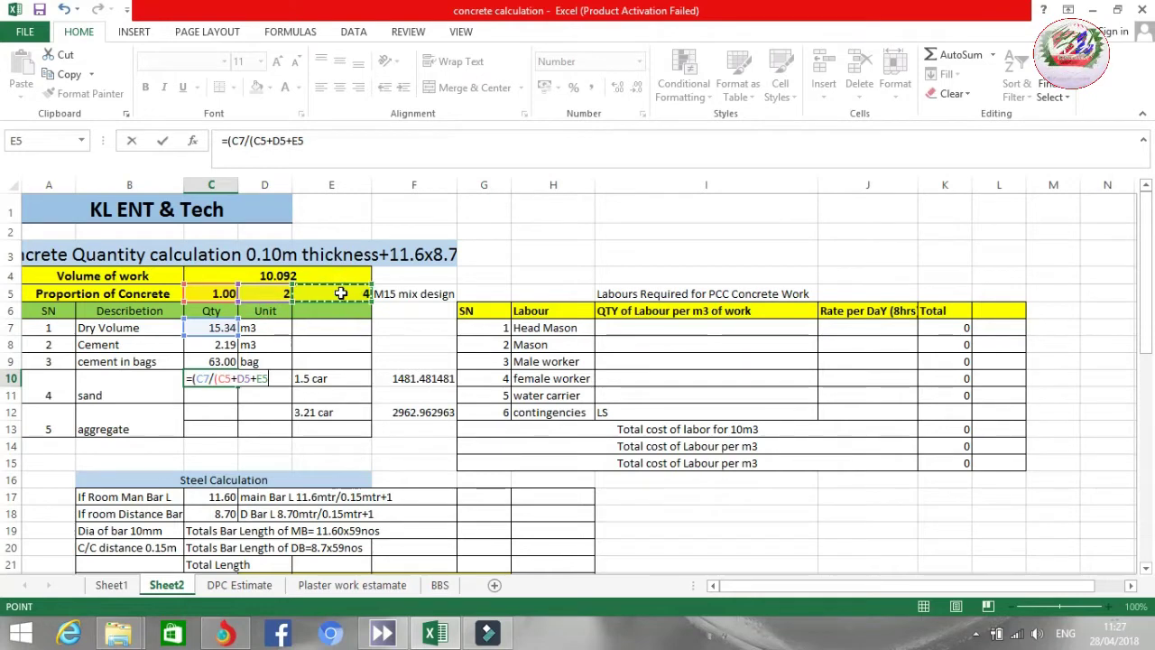
pyautogui.write(')*')
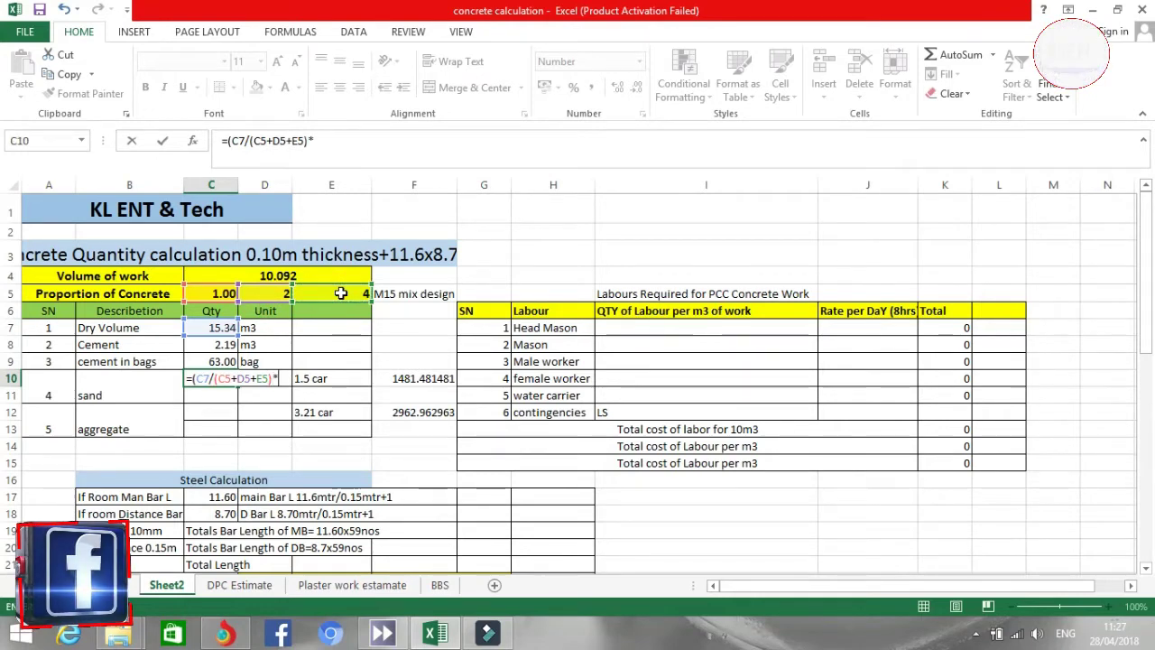
pyautogui.click(279, 293)
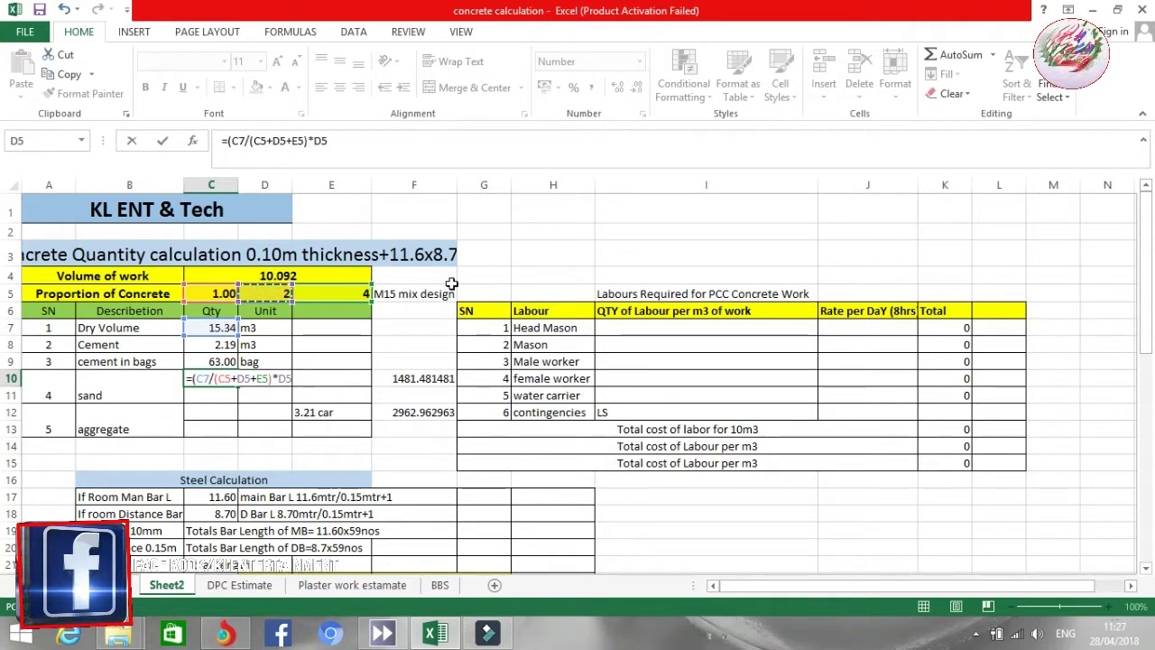
pyautogui.press('Return')
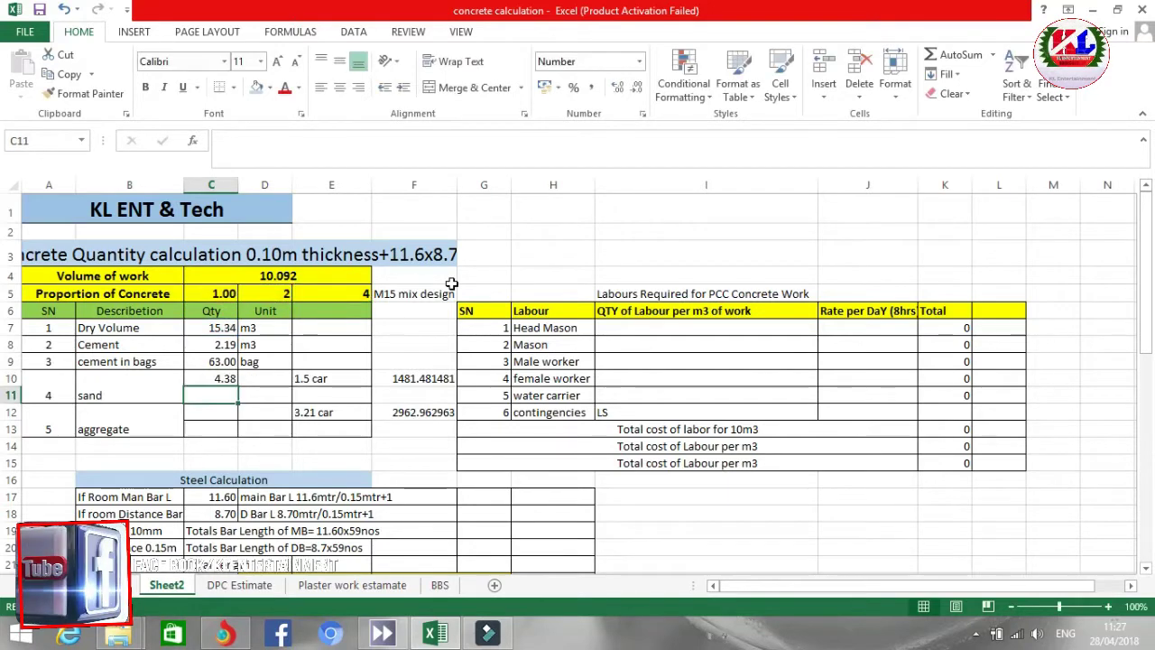
# Step: Enter m3 as the unit of the sand quantity in D10
pyautogui.click(260, 379)
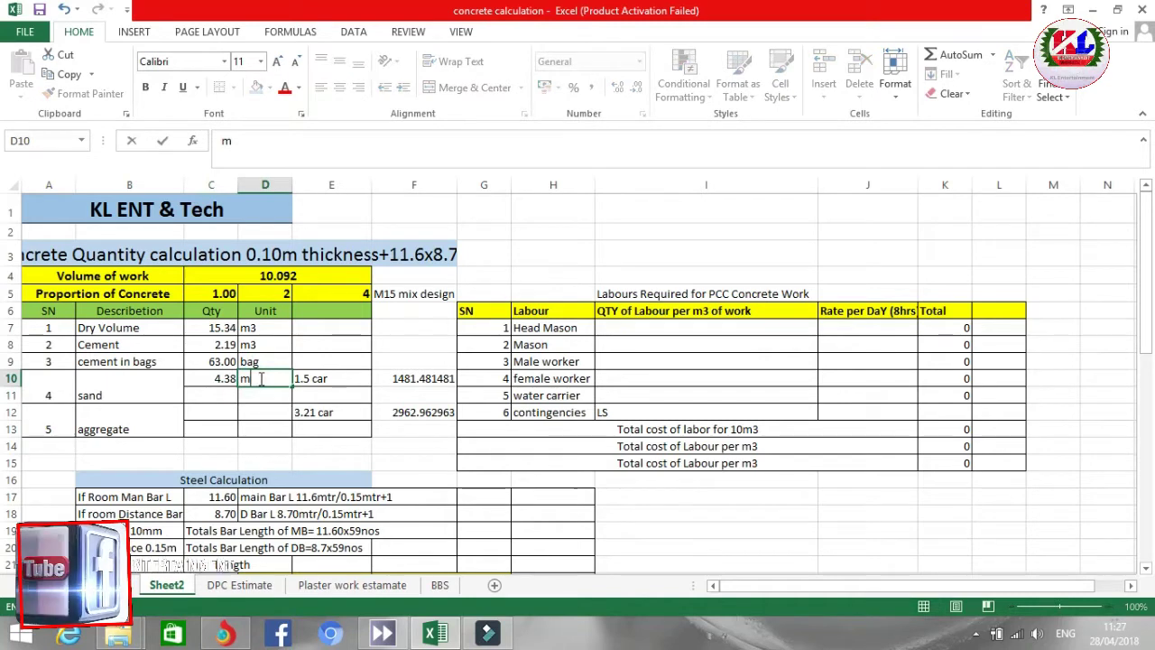
pyautogui.write('m3')
pyautogui.press('Return')
pyautogui.press('Return')
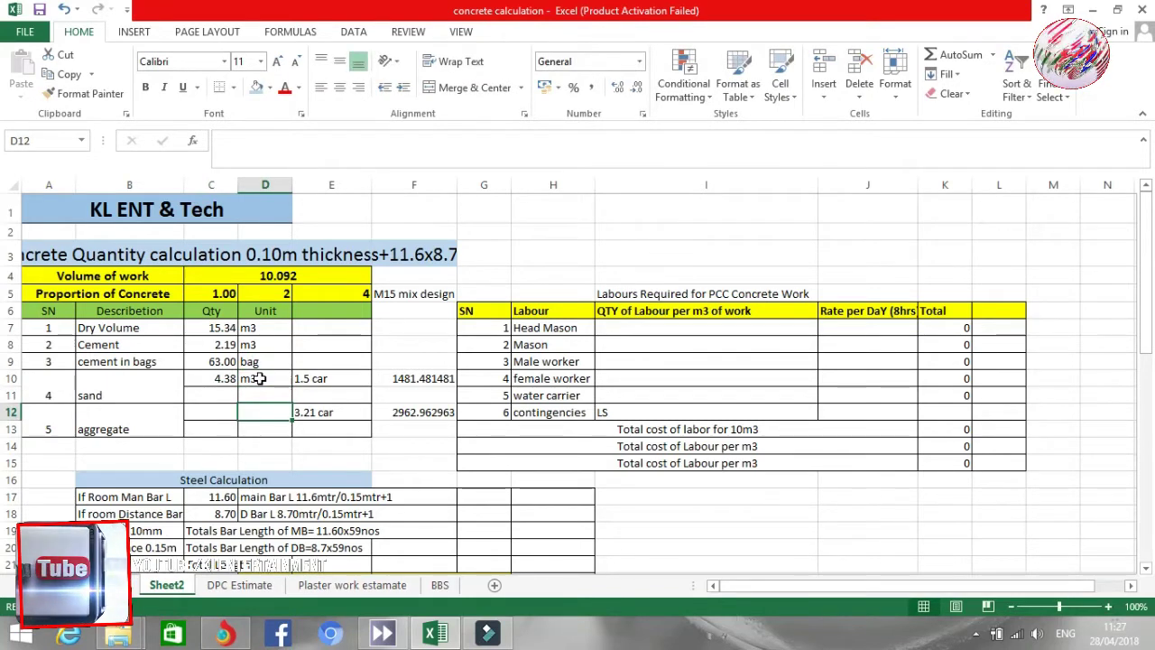
# Step: Calculate the aggregate quantity in C12 from the dry volume and mix proportions with the formula =(C7/(C5+D5+E5)*E5)
pyautogui.press('Left')
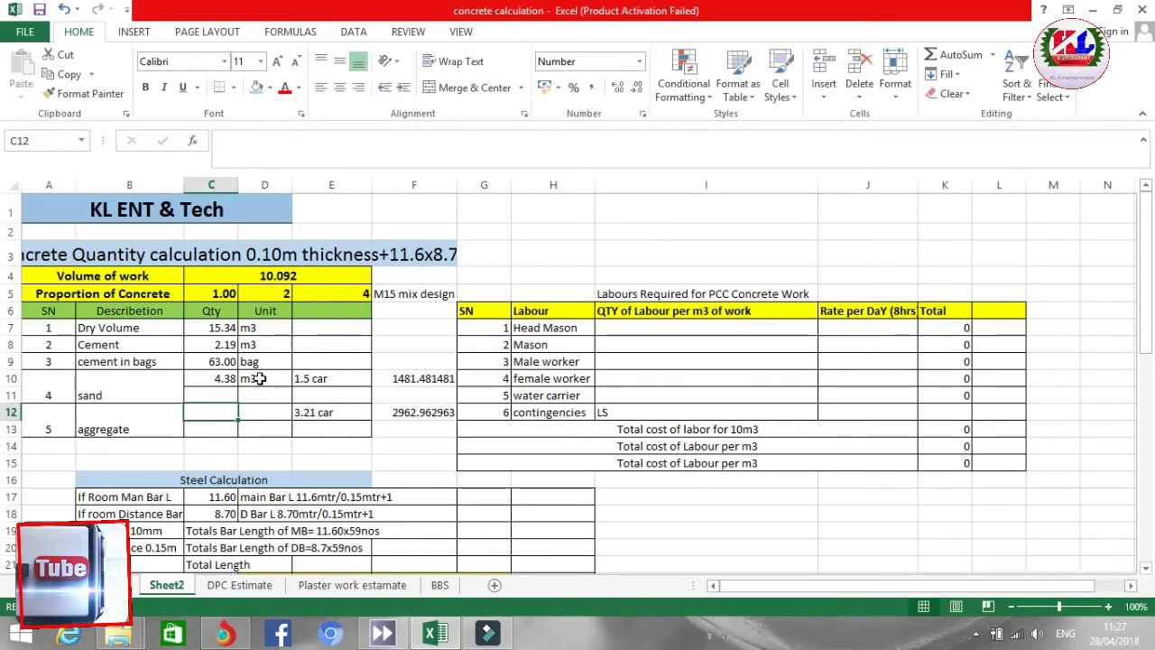
pyautogui.write('=(')
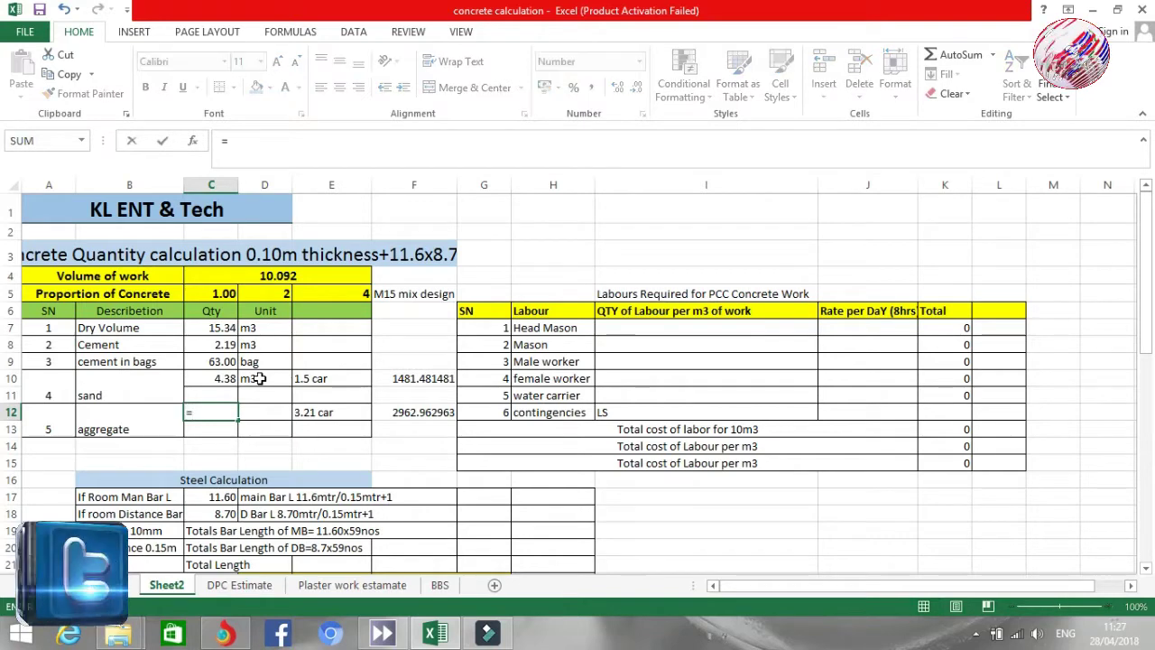
pyautogui.click(259, 378)
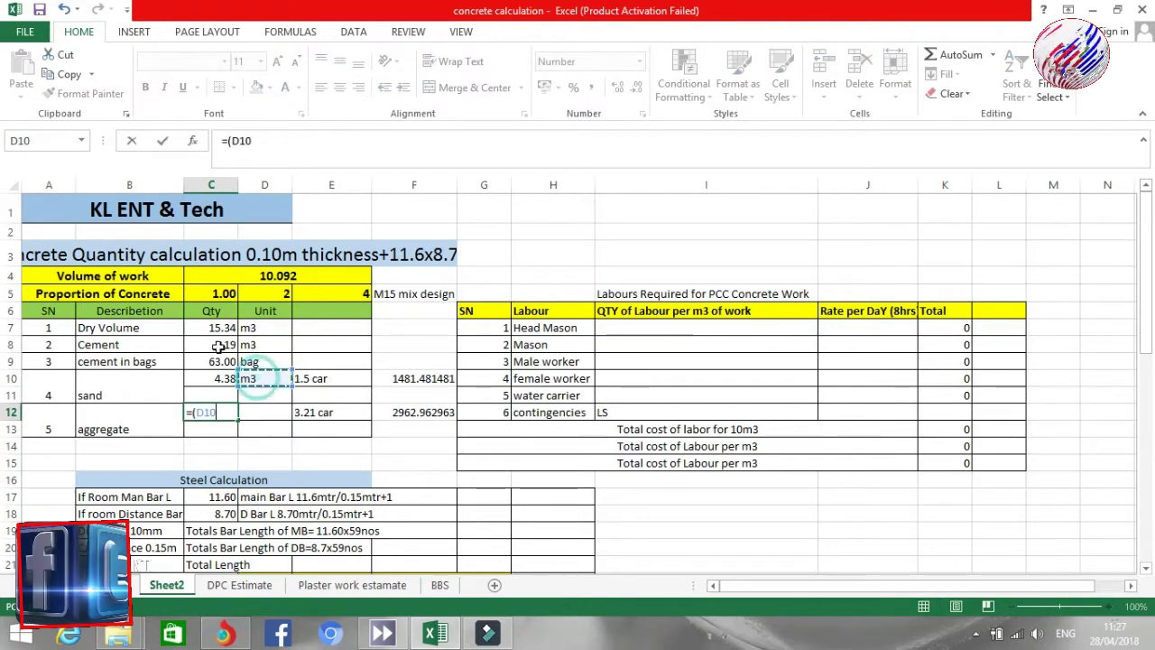
pyautogui.click(221, 329)
pyautogui.write('/')
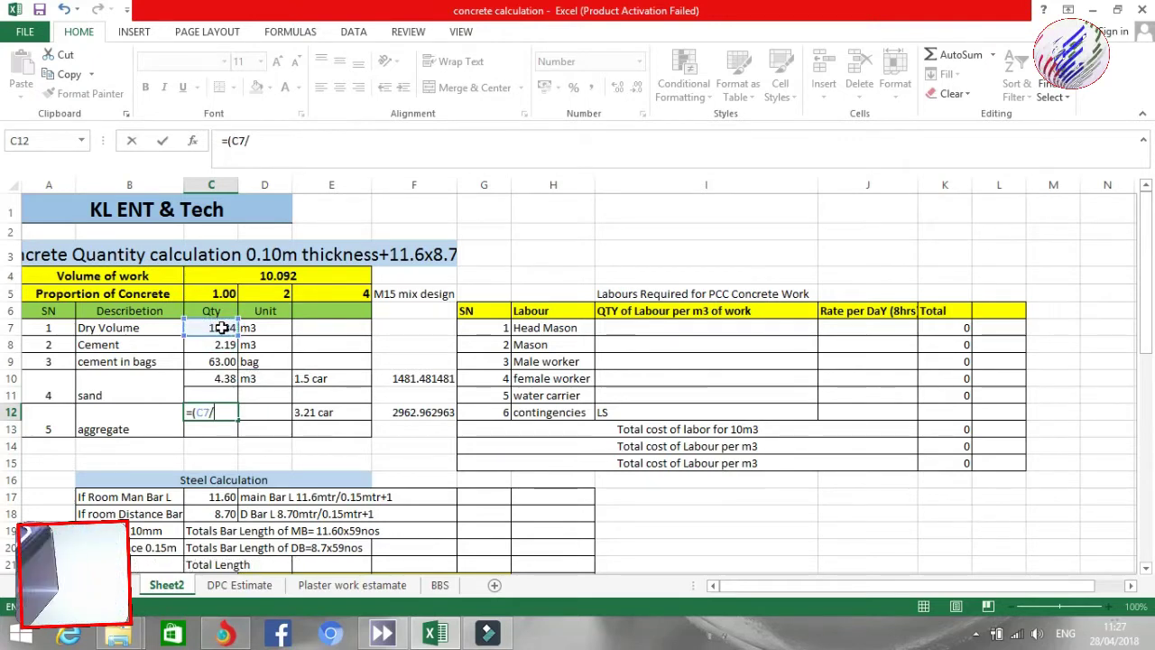
pyautogui.write('(')
pyautogui.click(207, 295)
pyautogui.write('+')
pyautogui.click(266, 295)
pyautogui.write('+')
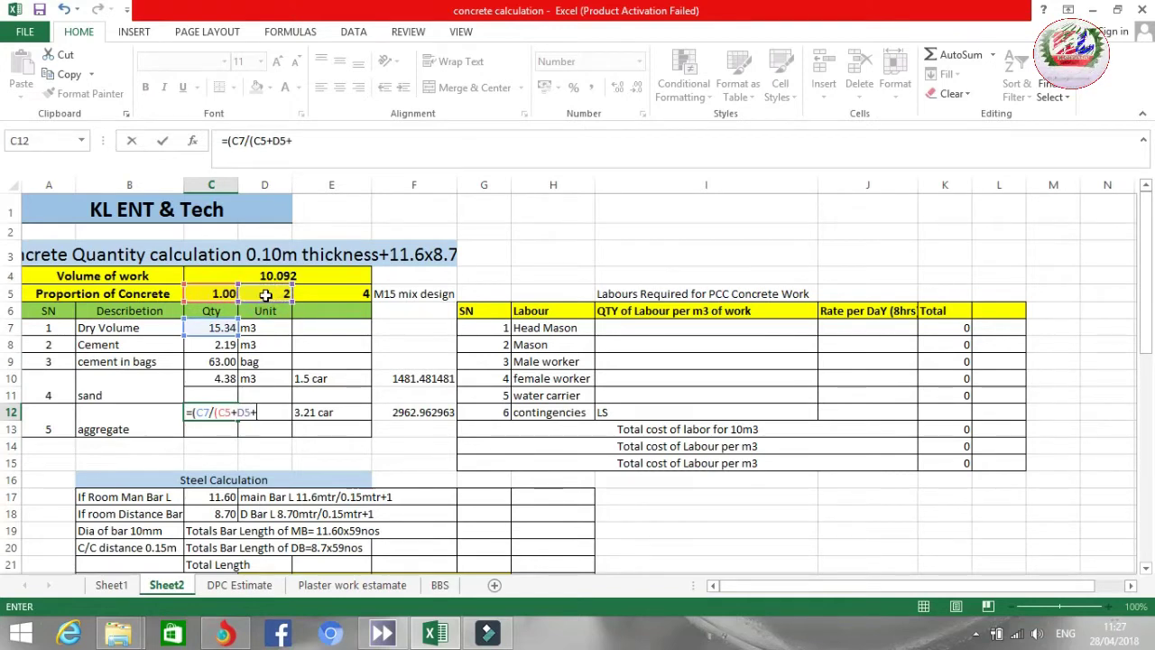
pyautogui.click(335, 293)
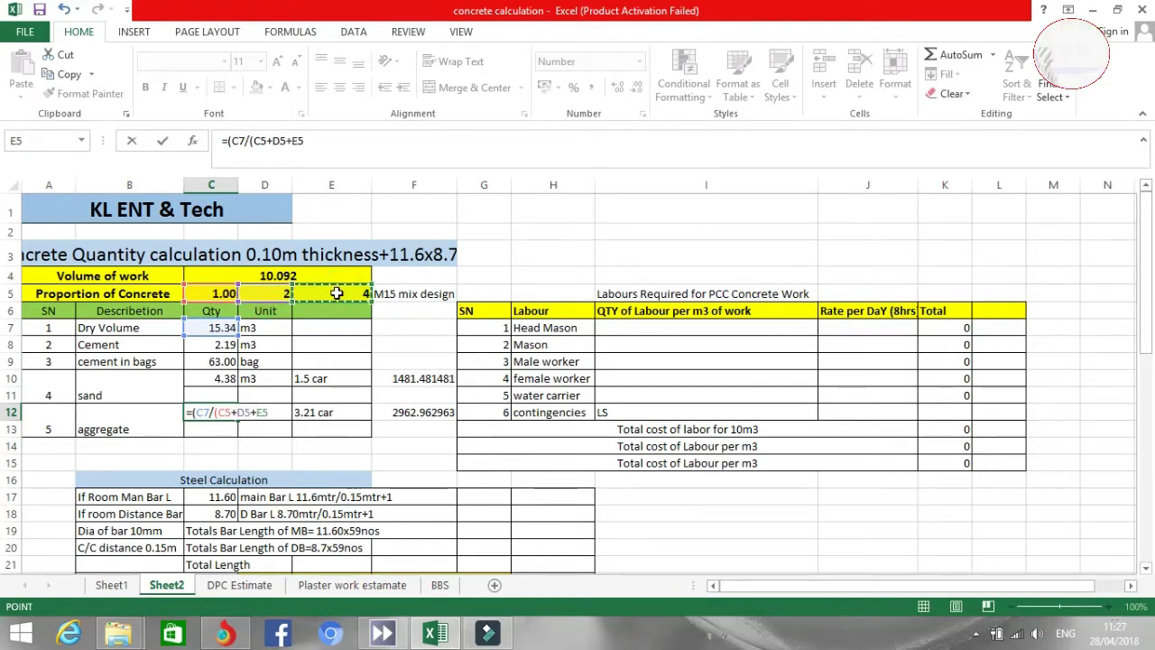
pyautogui.write(')*')
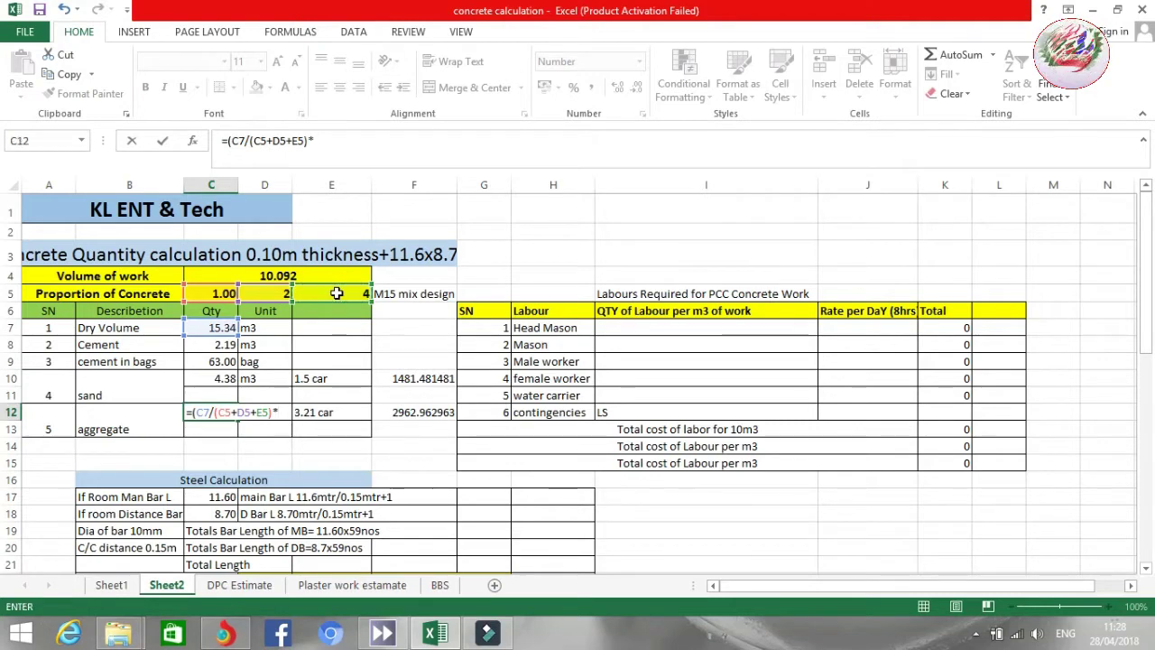
pyautogui.click(341, 294)
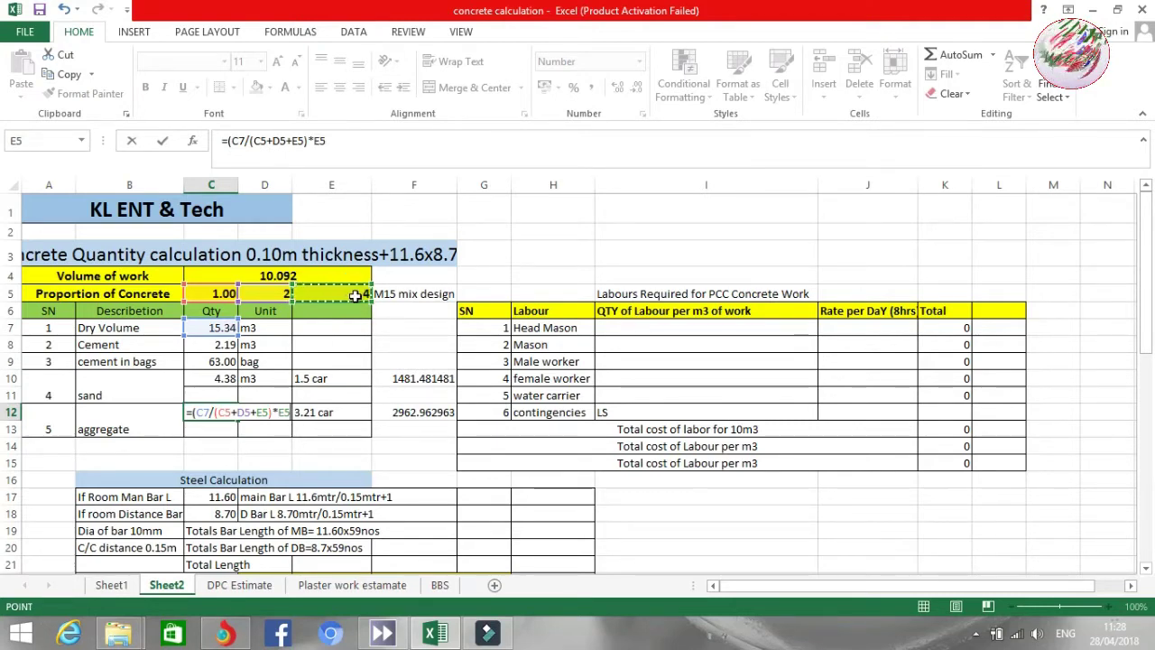
pyautogui.write(')')
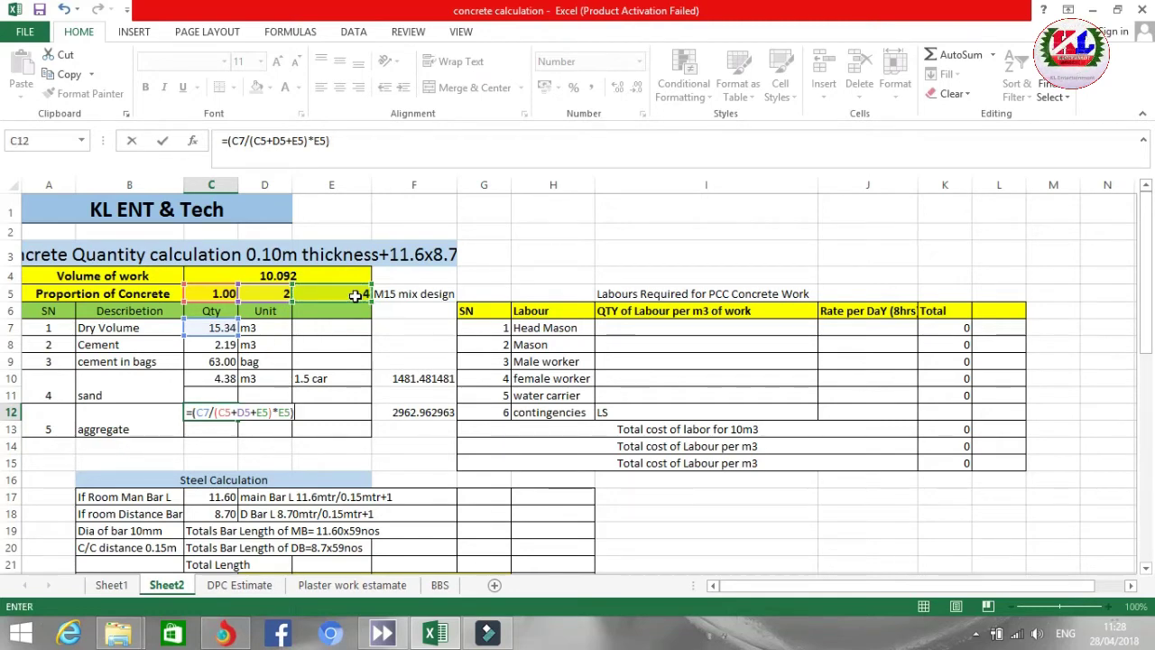
pyautogui.press('Return')
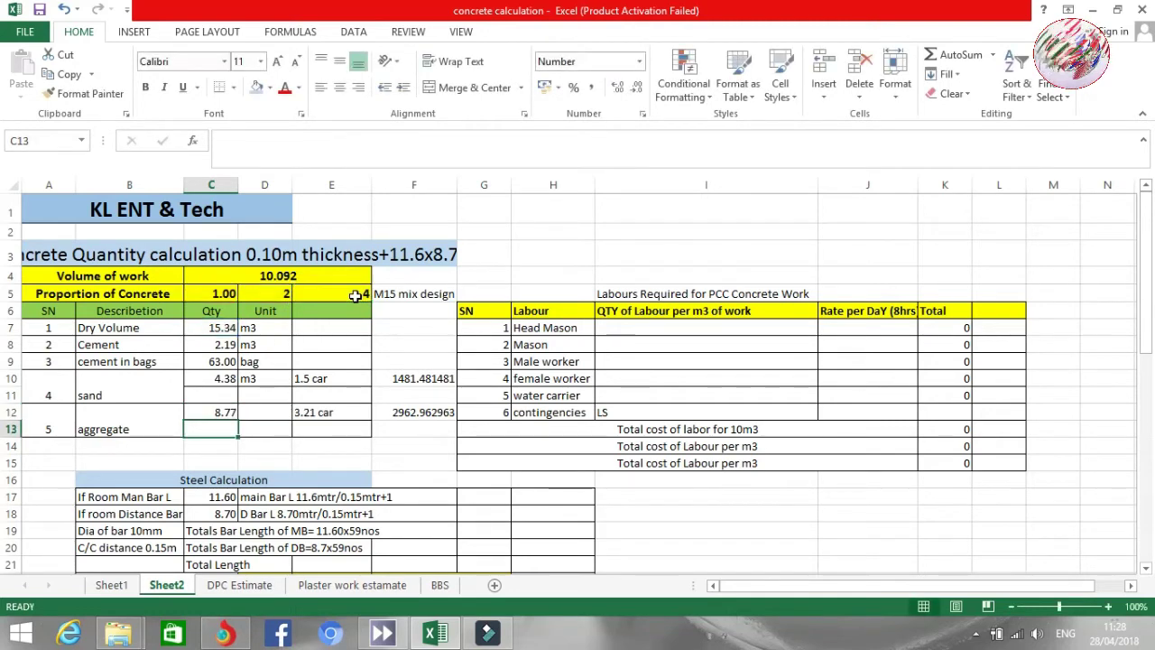
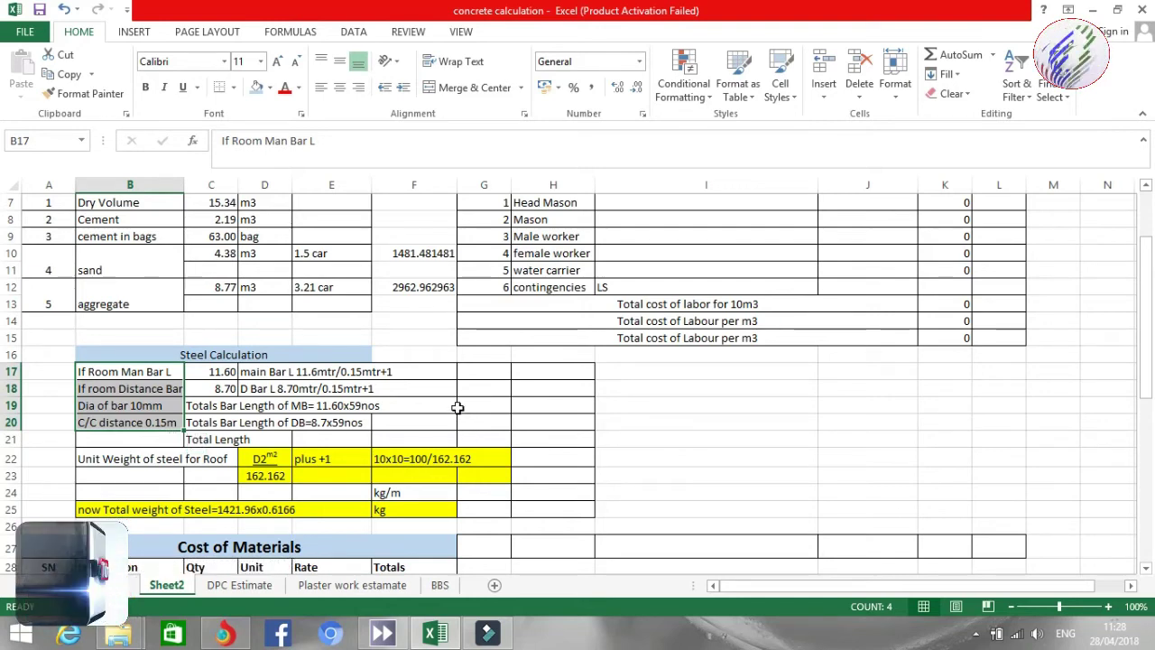
# Step: Calculate the number of main bars in G17 of the steel calculation with the formula =C17/0.15+1
pyautogui.click(493, 374)
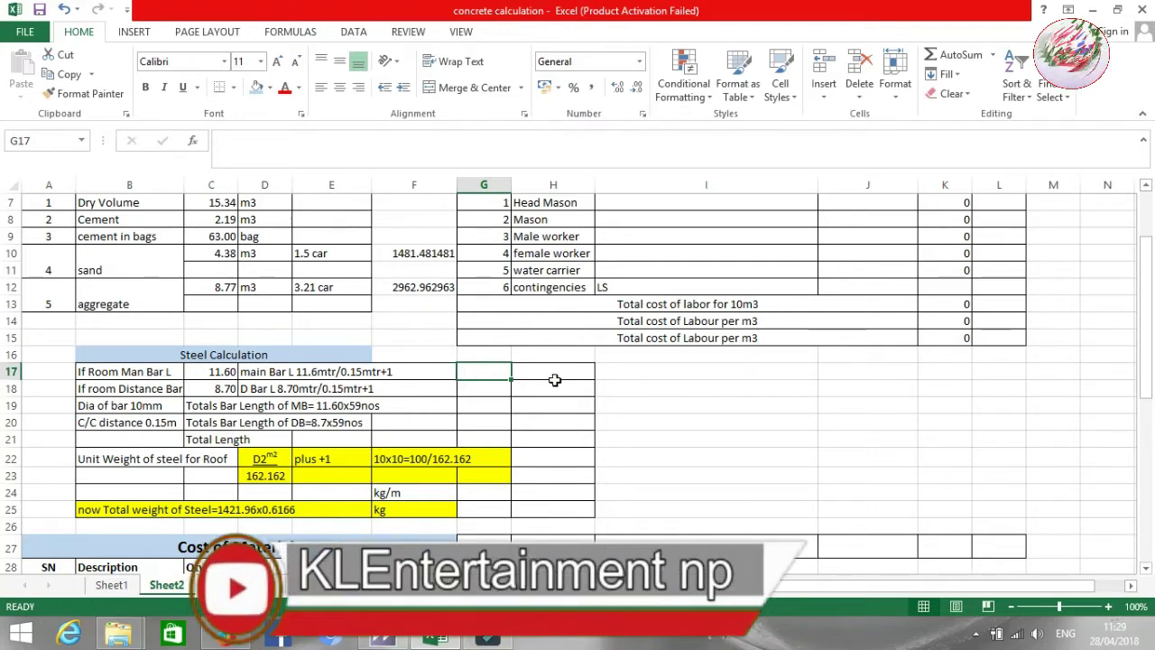
pyautogui.write('=')
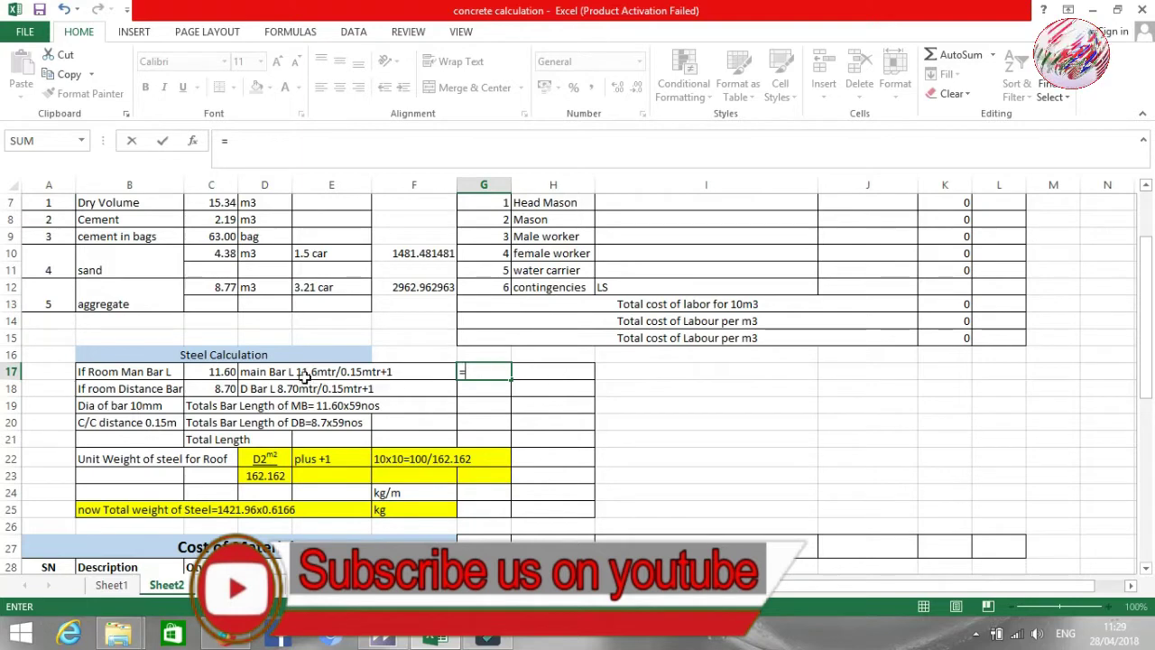
pyautogui.click(222, 373)
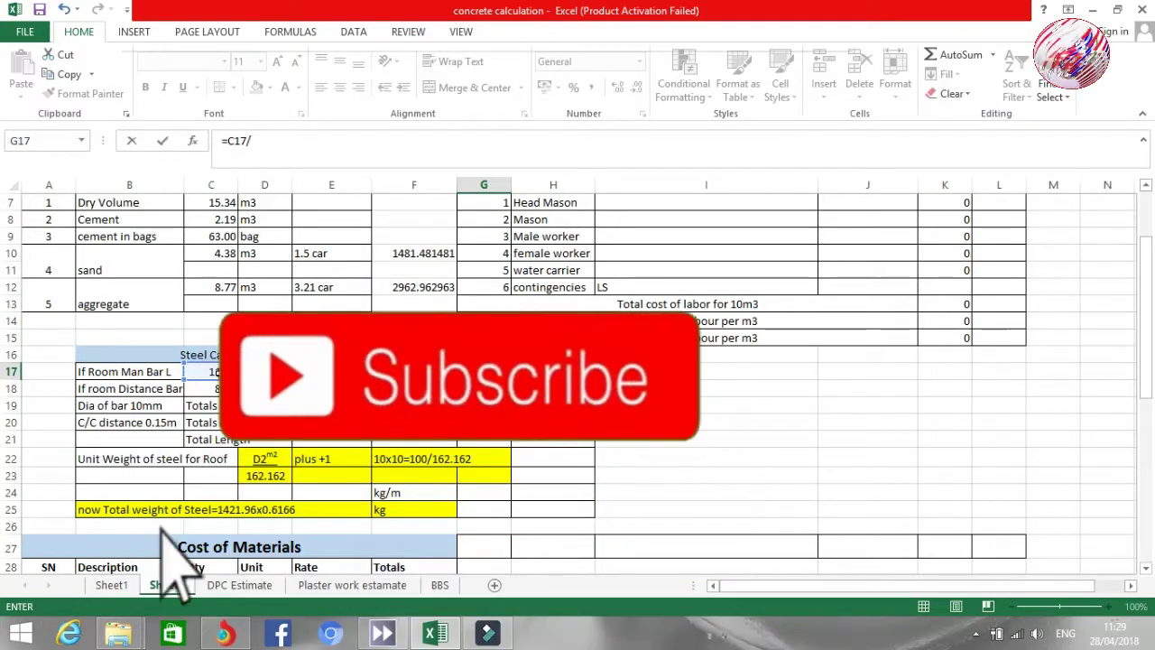
pyautogui.write('/0.15')
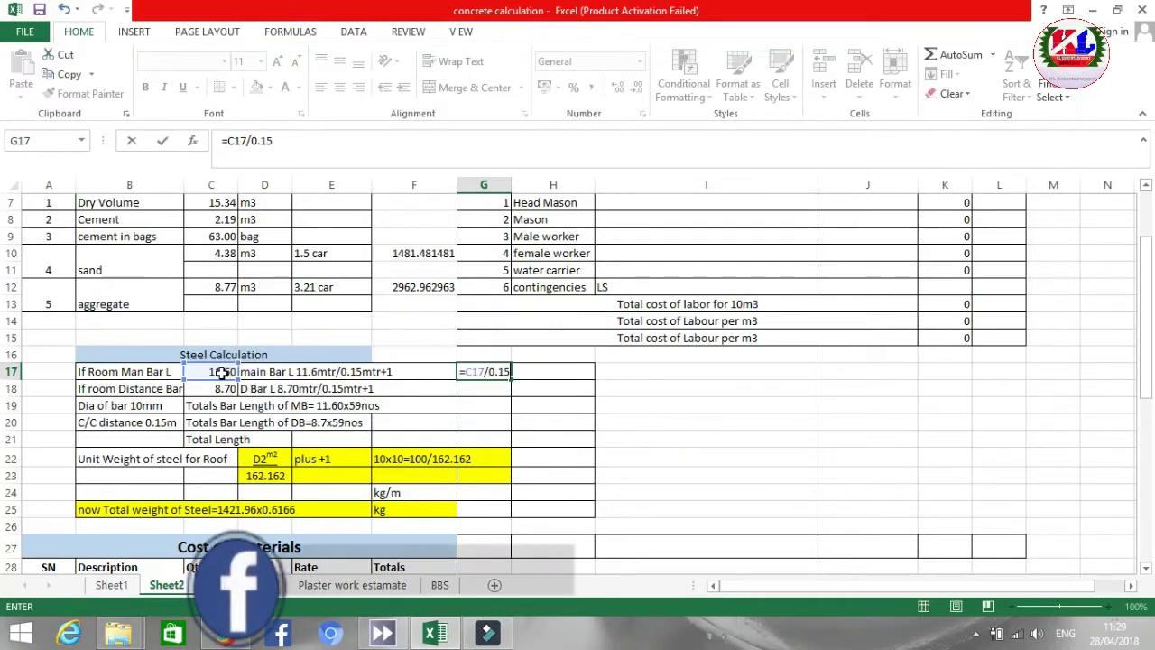
pyautogui.write('+1')
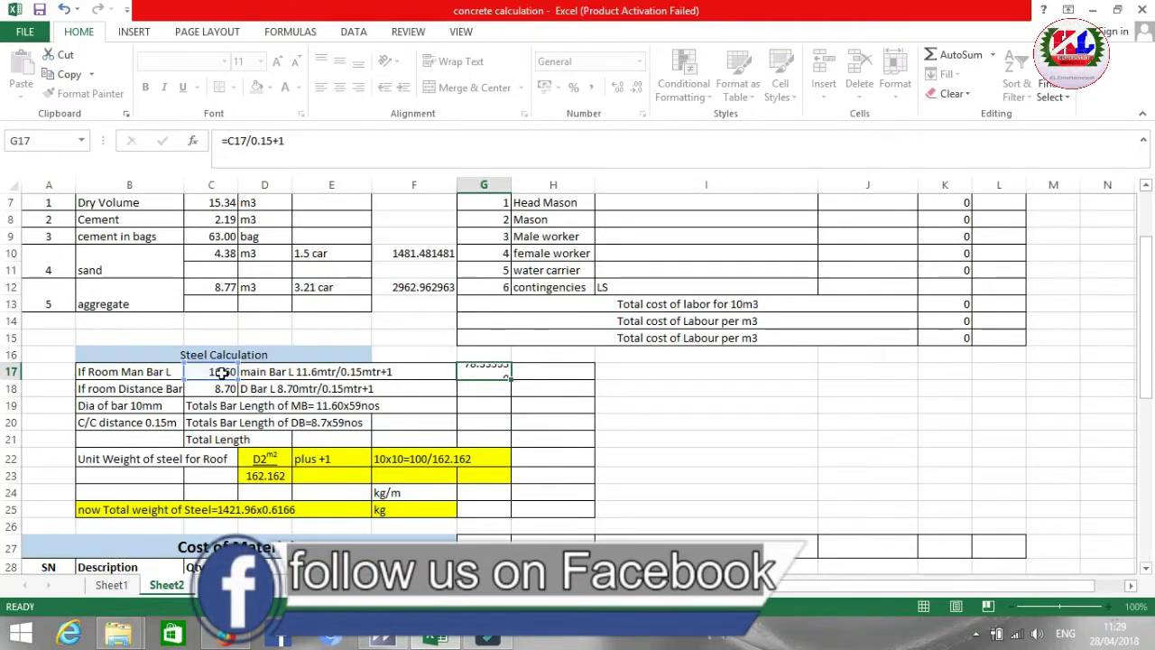
pyautogui.press('Return')
# Step: Enter mtr as the unit of the main bar result in H17
pyautogui.click(535, 373)
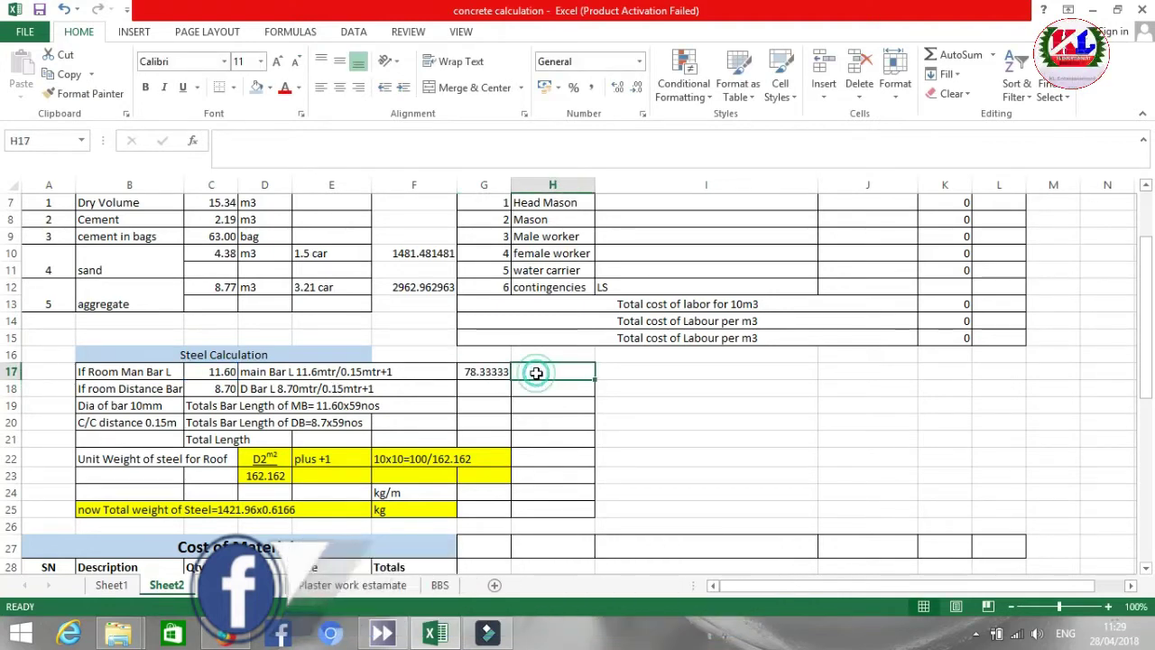
pyautogui.write('m')
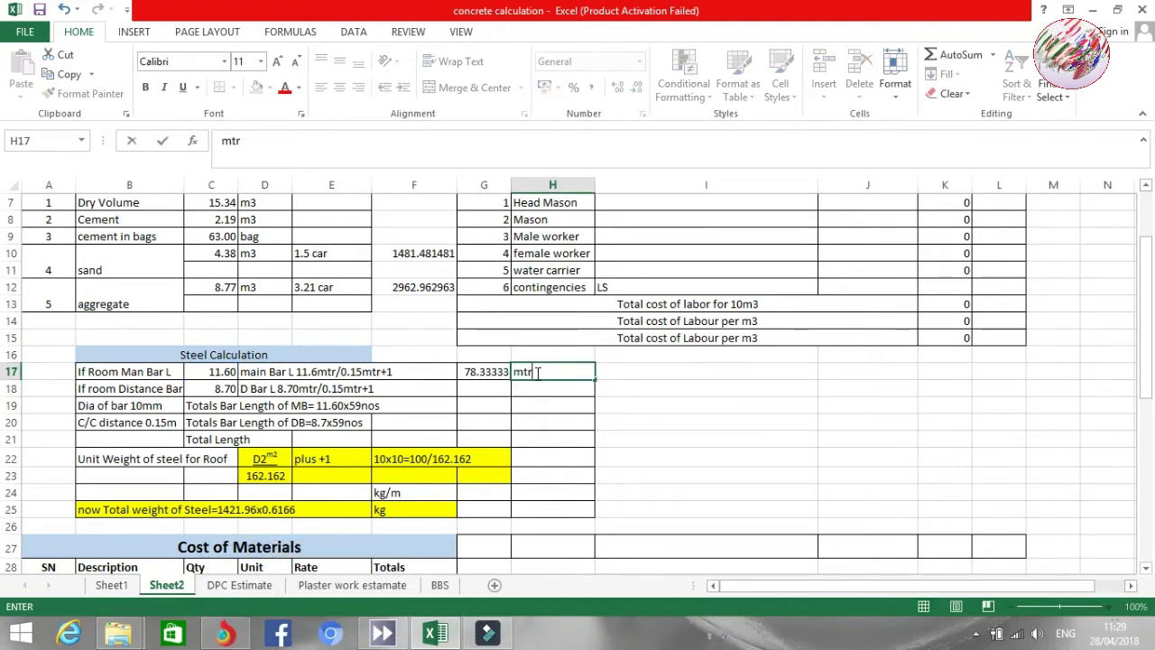
pyautogui.write('tr')
pyautogui.press('Return')
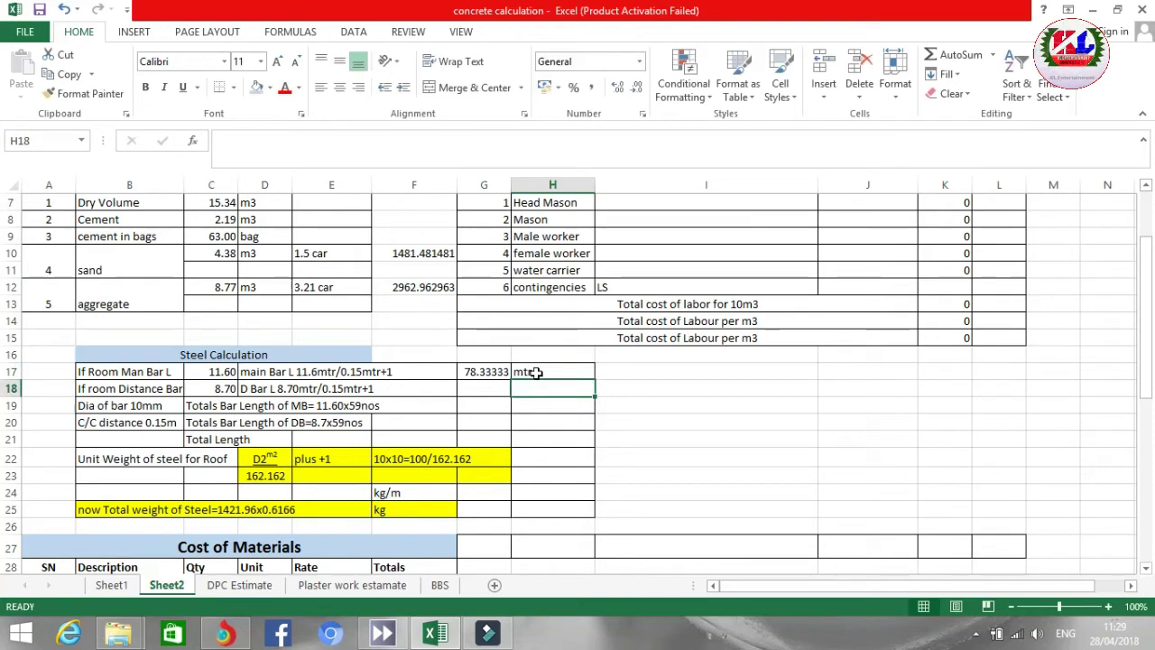
# Step: Calculate the number of distribution bars in G18 with the formula =C18/0.15+1
pyautogui.click(487, 388)
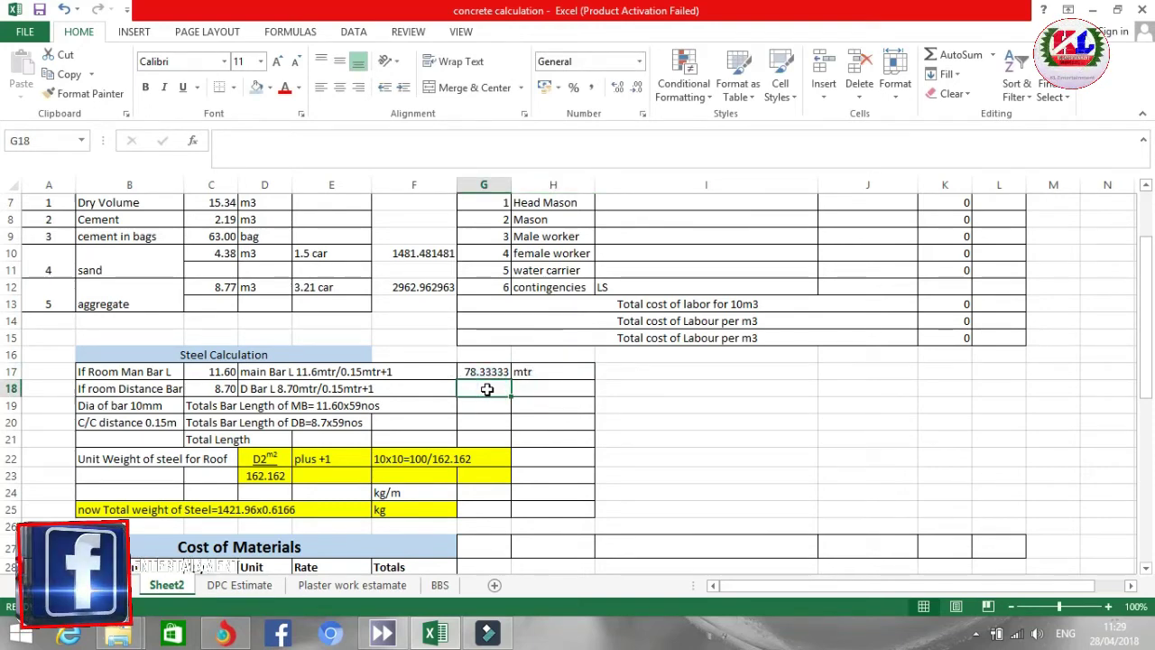
pyautogui.write('=')
pyautogui.click(224, 388)
pyautogui.write('/')
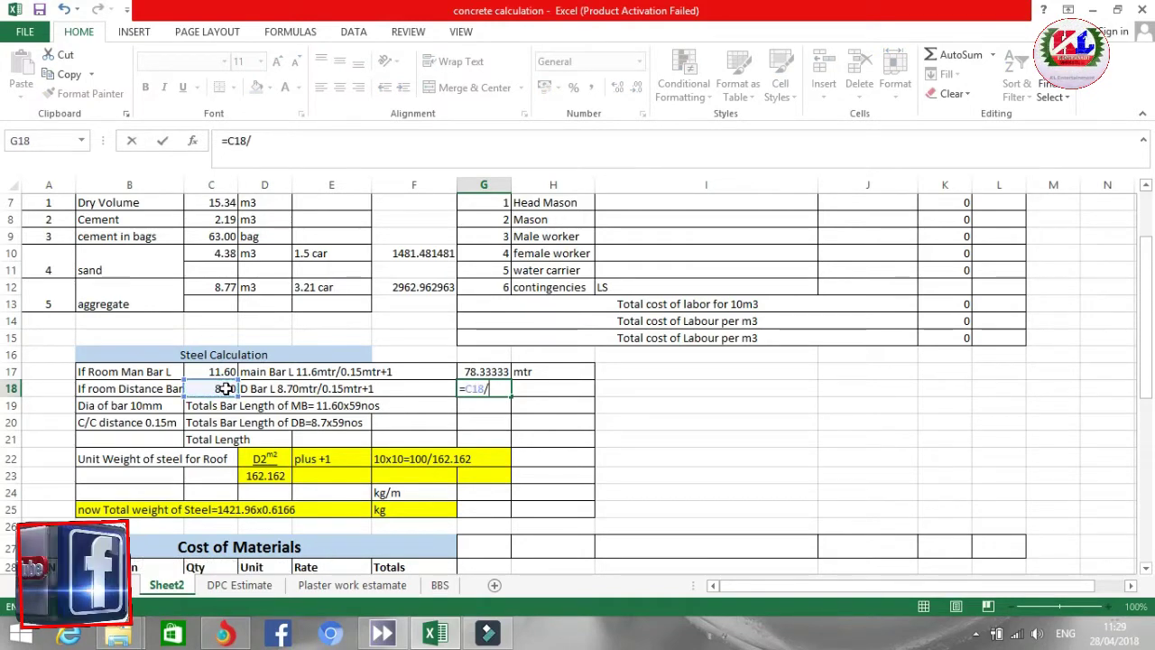
pyautogui.write('0.15mtr+')
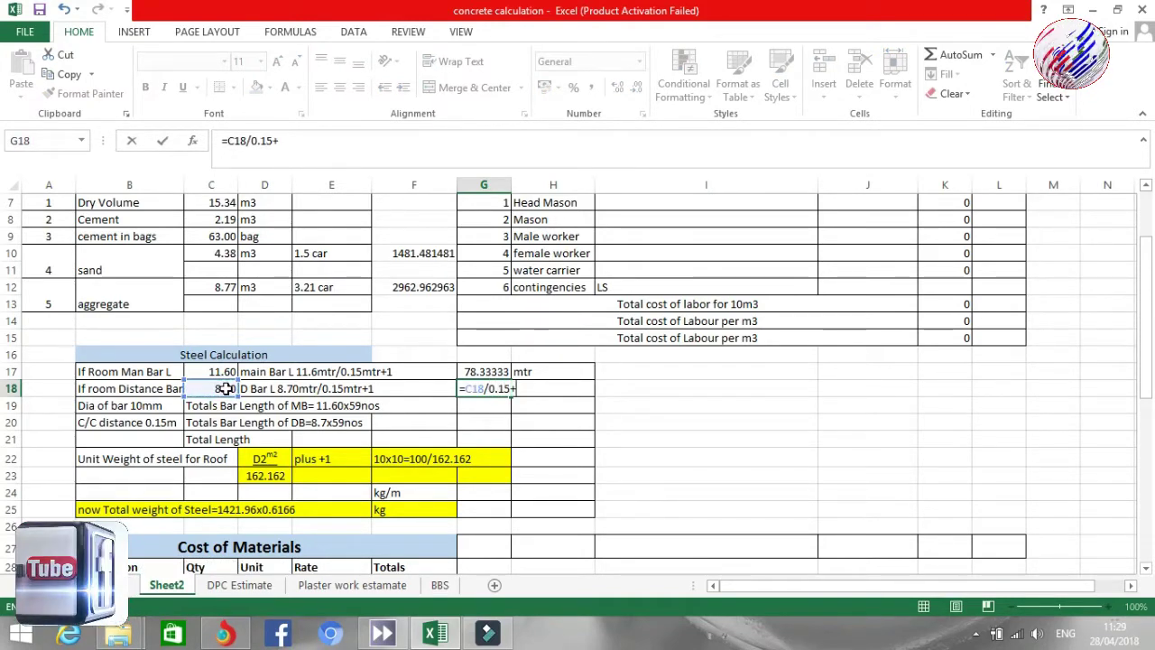
pyautogui.write('1')
pyautogui.press('Return')
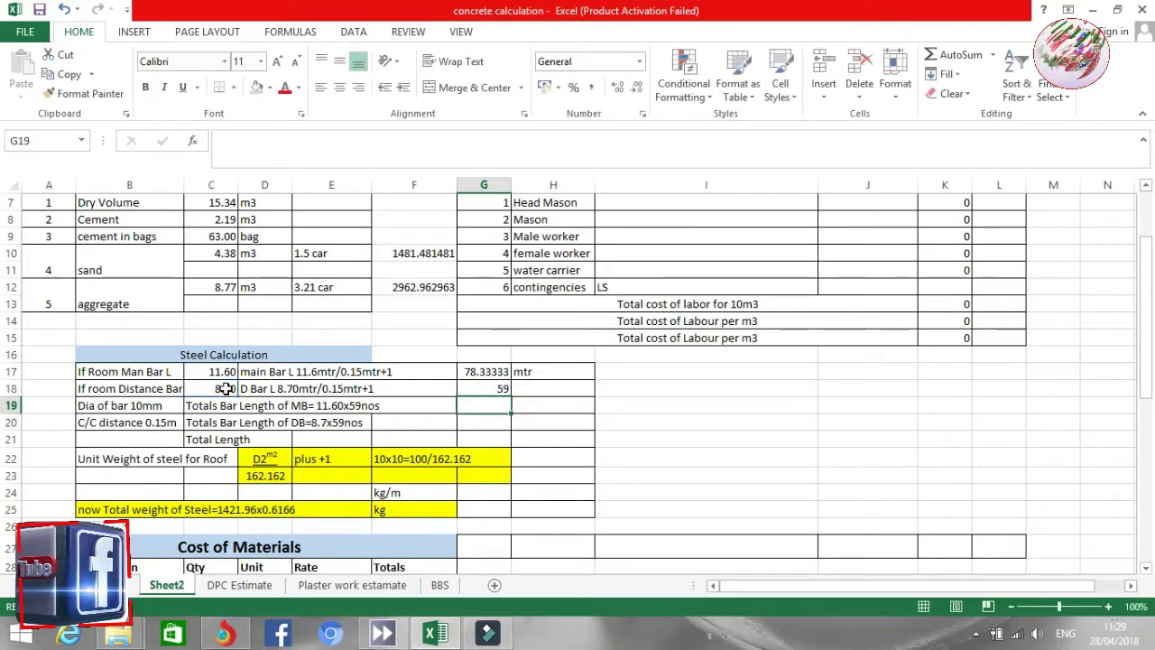
# Step: Enter mtr as the unit of the distribution bar result in H18
pyautogui.click(533, 382)
pyautogui.write('mi')
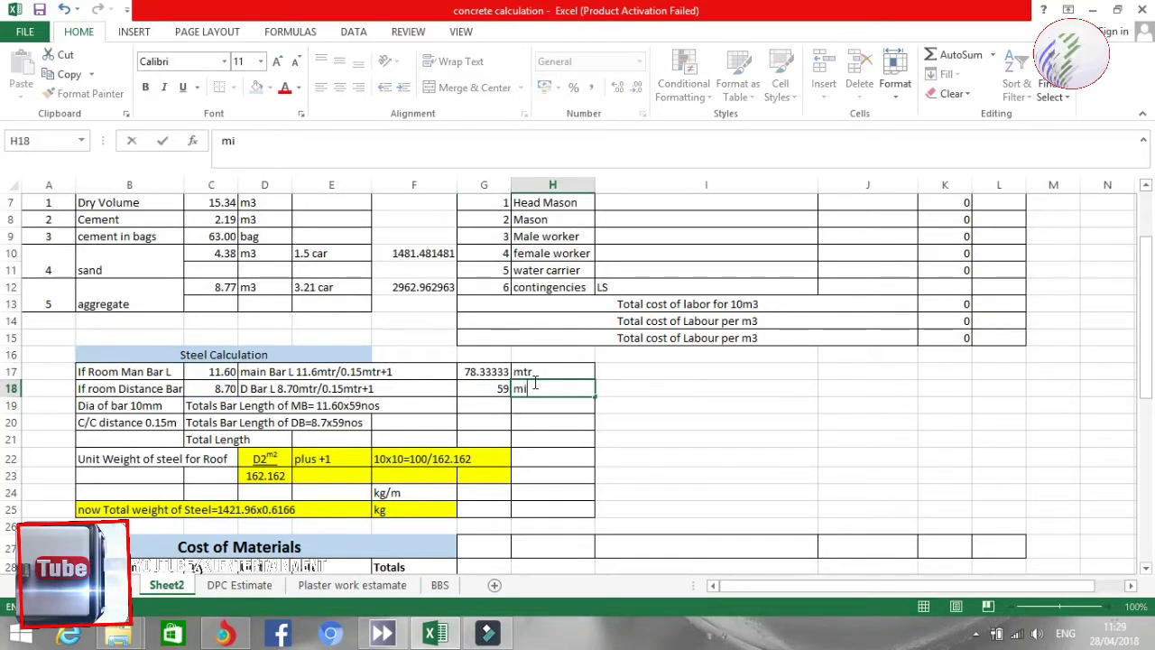
pyautogui.press('BackSpace')
pyautogui.press('BackSpace')
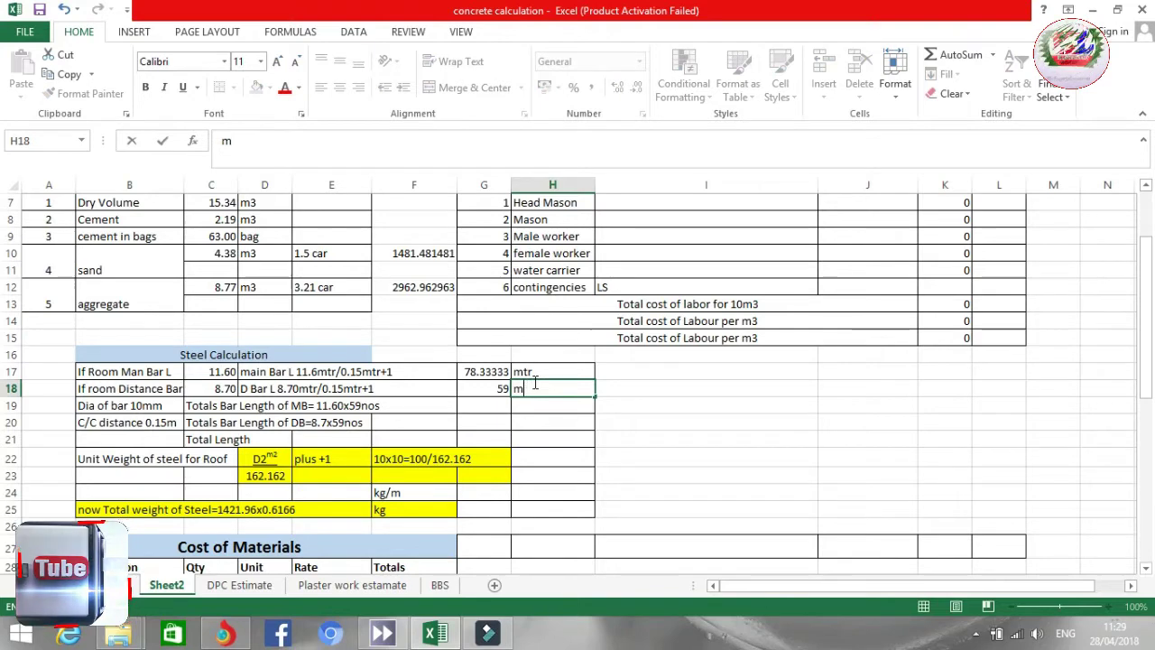
pyautogui.write('tr')
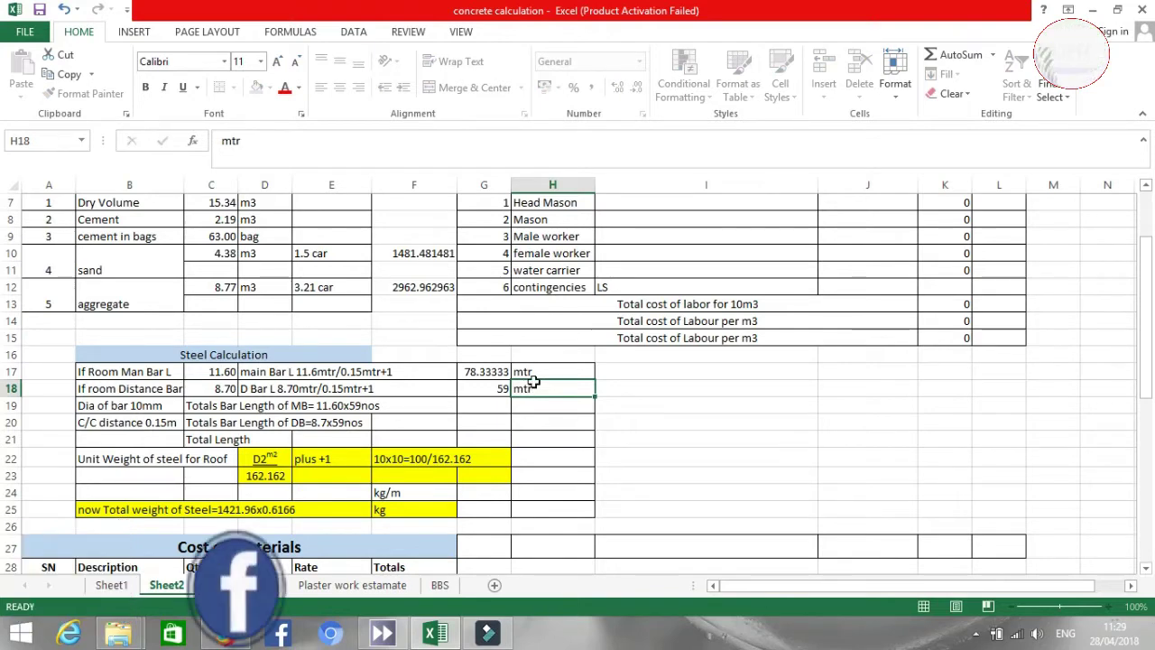
pyautogui.press('Return')
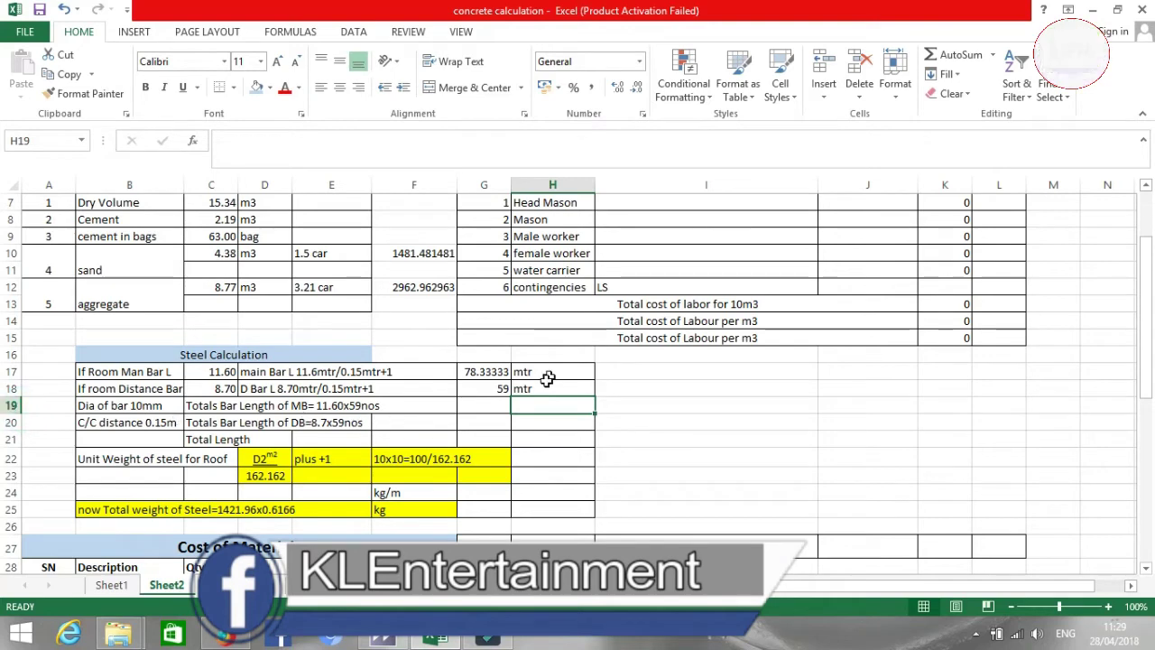
pyautogui.click(303, 406)
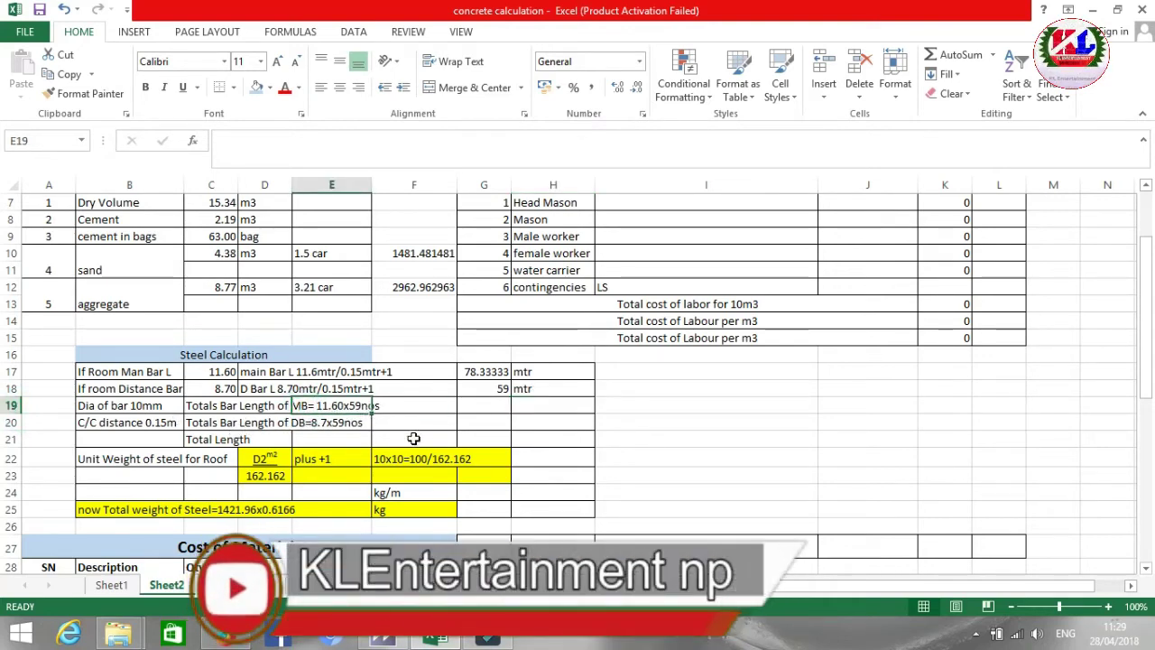
pyautogui.click(478, 421)
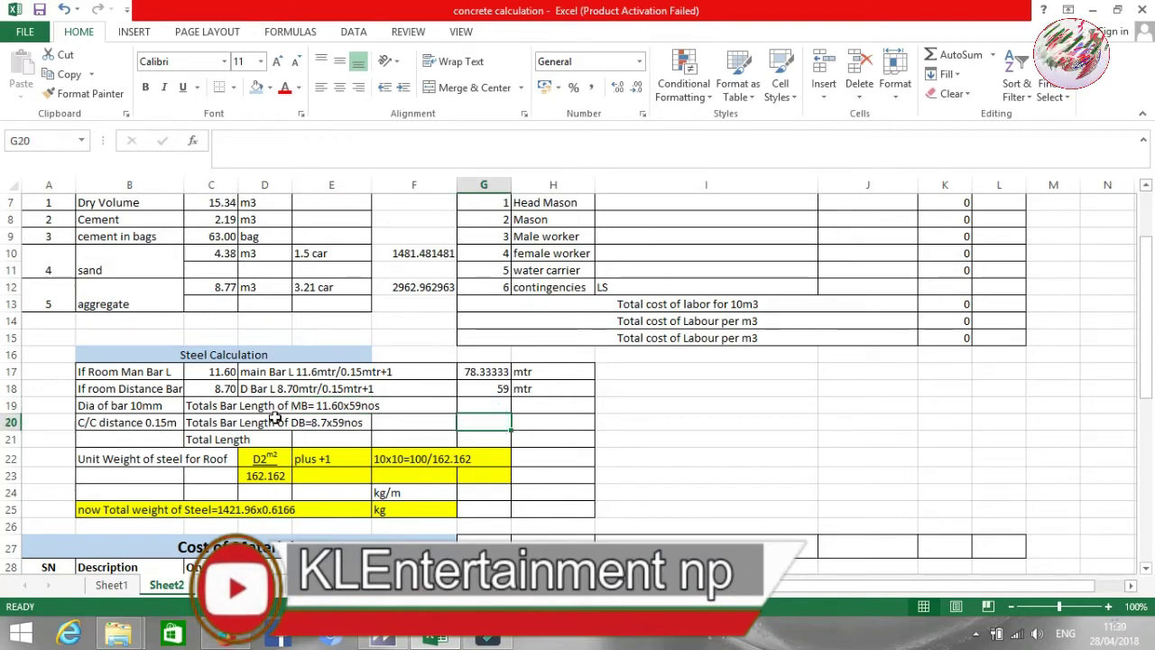
pyautogui.click(51, 407)
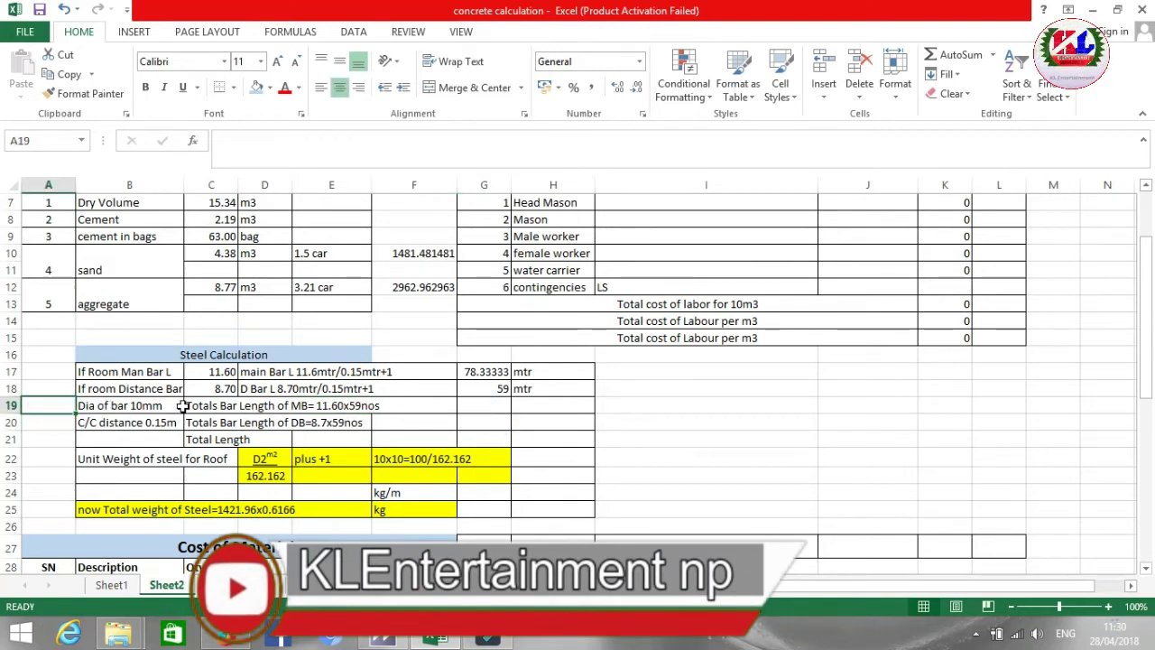
pyautogui.click(464, 407)
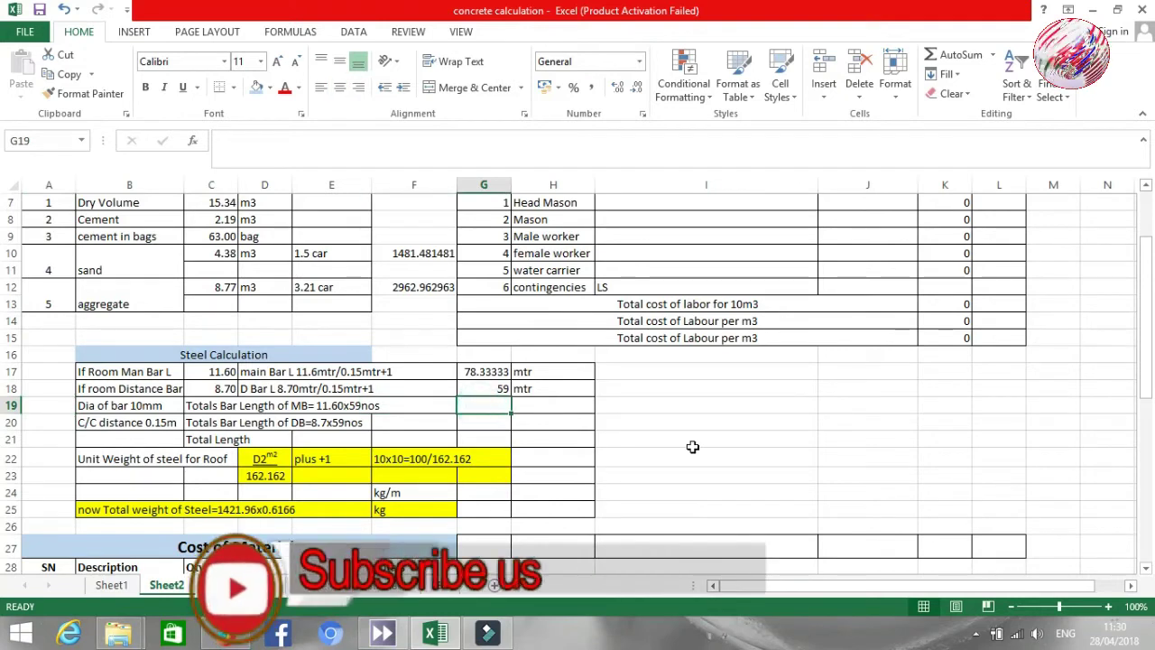
pyautogui.write('11.6')
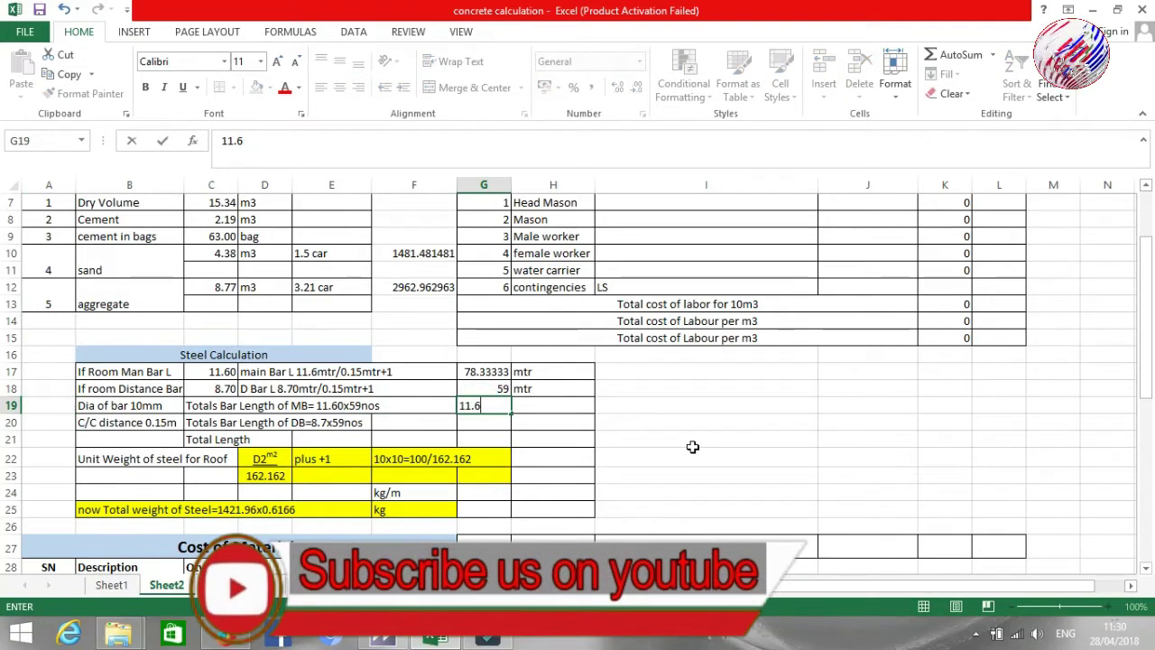
pyautogui.write('=')
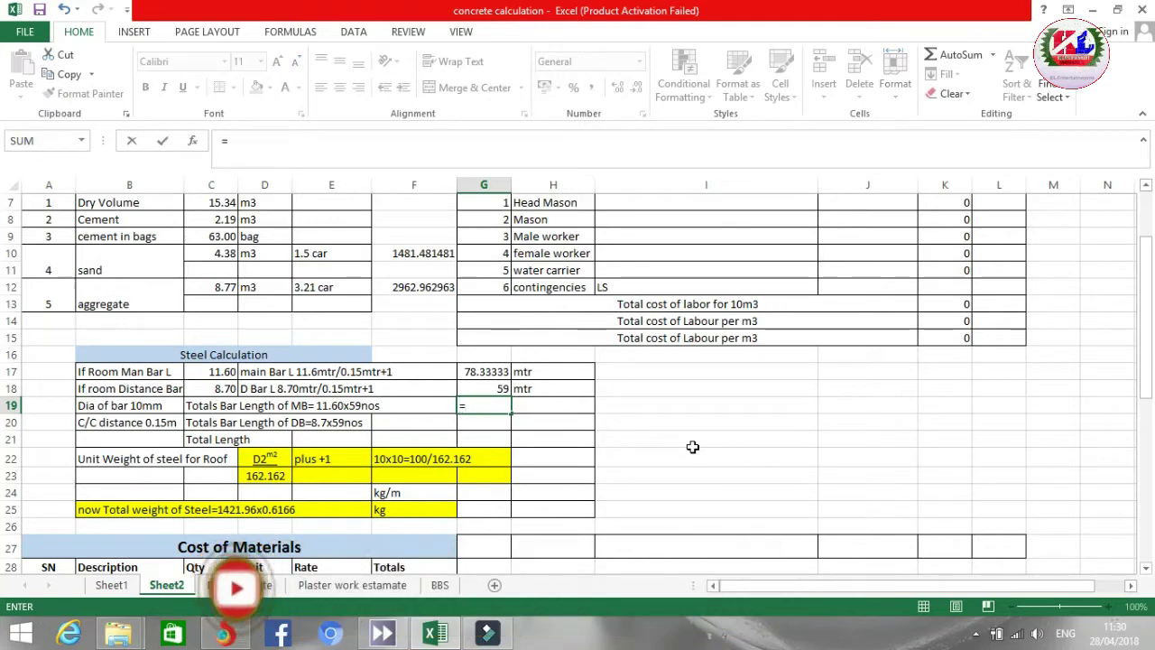
pyautogui.write('11.6')
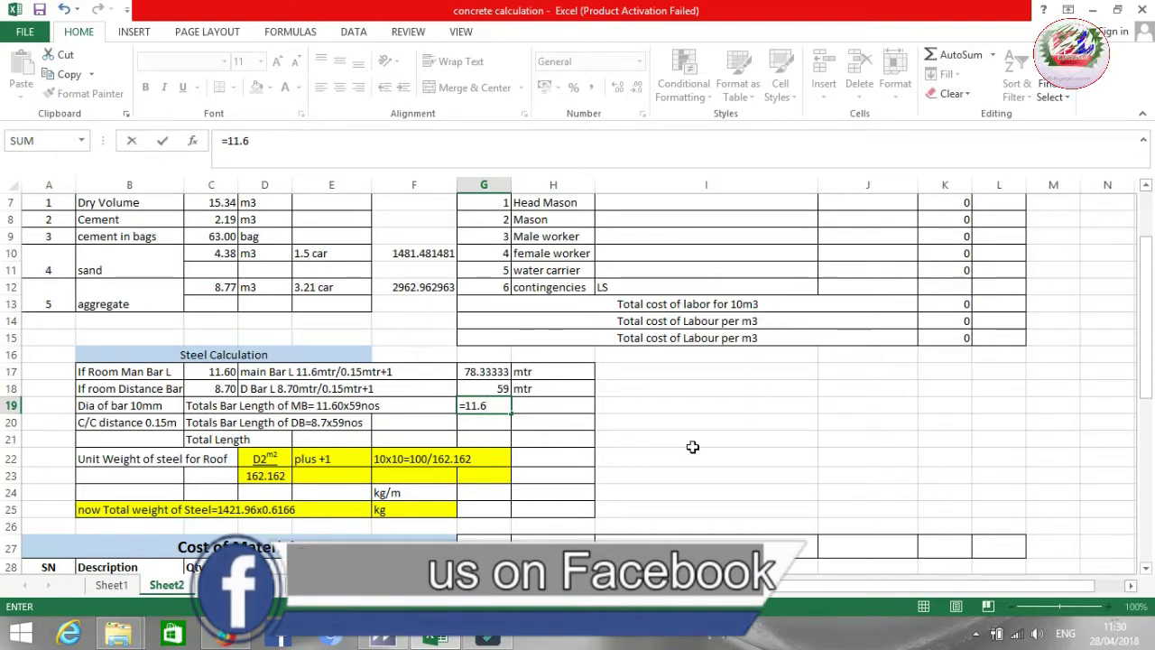
pyautogui.write('*')
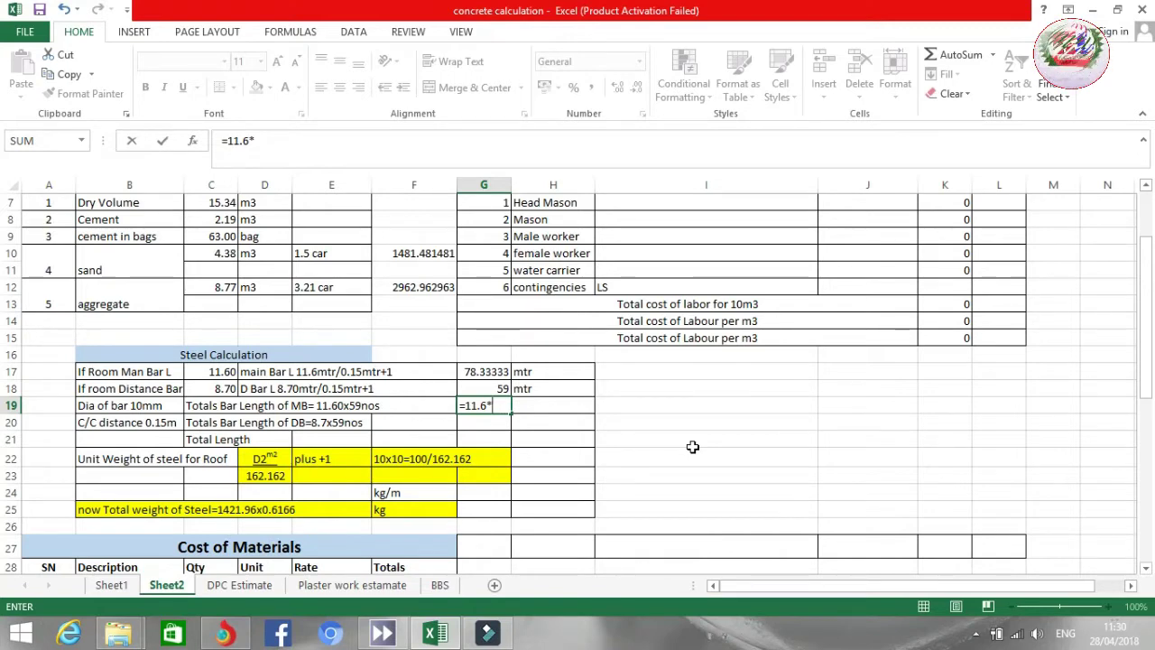
pyautogui.write('78')
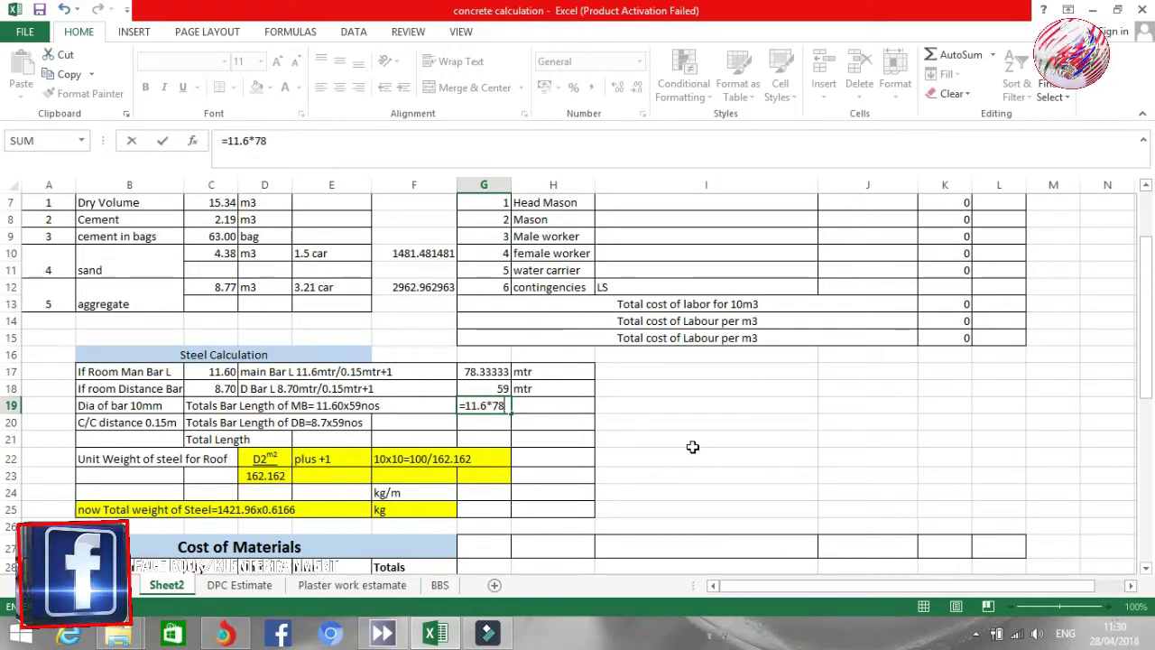
pyautogui.write('.3')
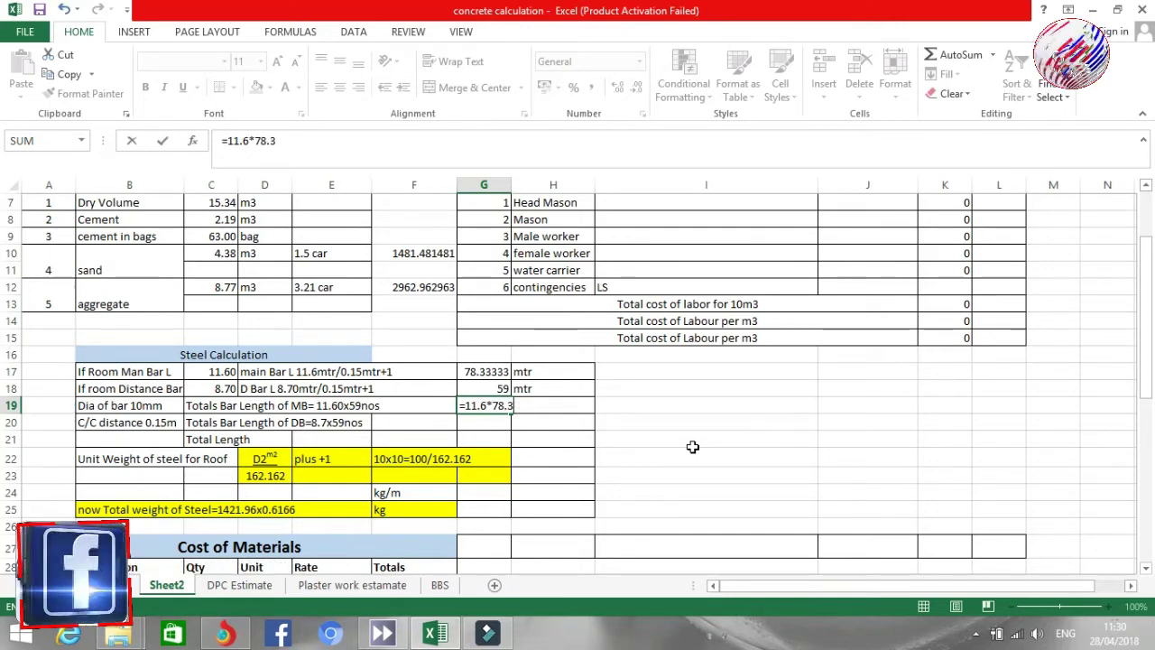
pyautogui.press('Escape')
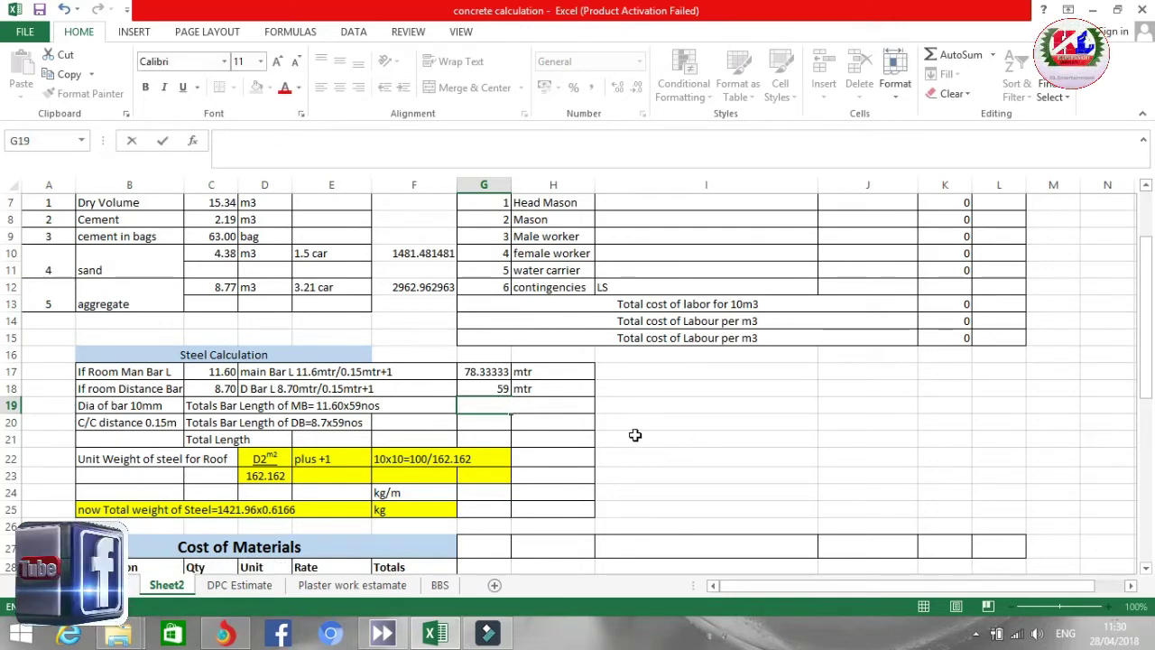
# Step: Change the units of the main and distribution bar counts in H17 and H18 to nos
pyautogui.click(525, 371)
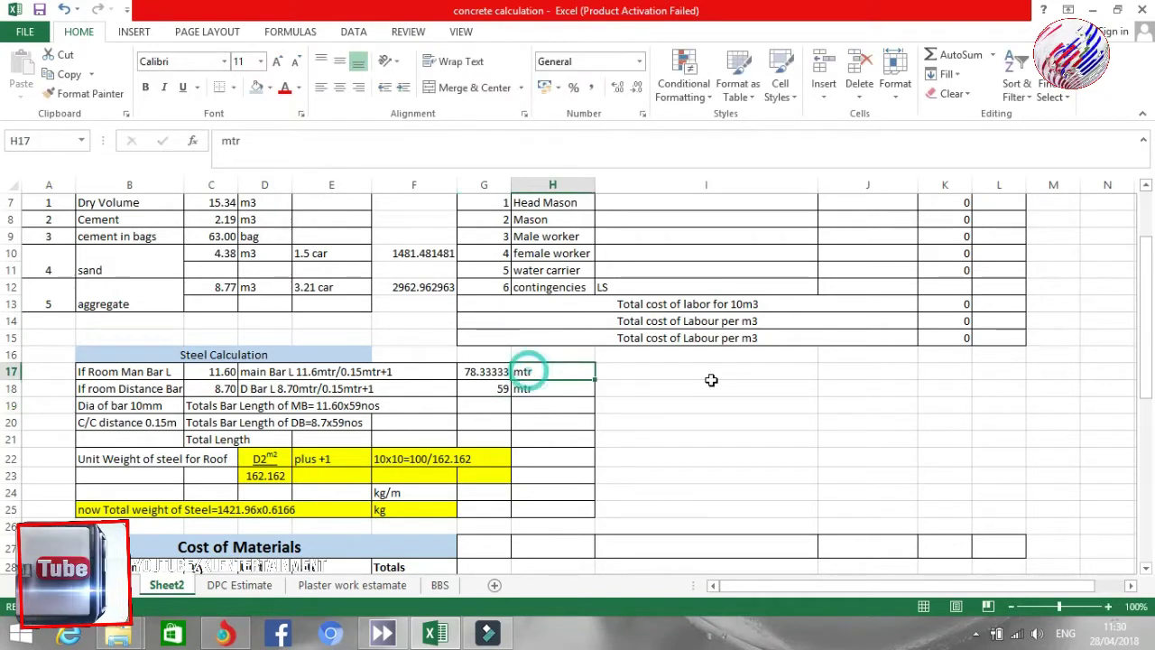
pyautogui.write('nos')
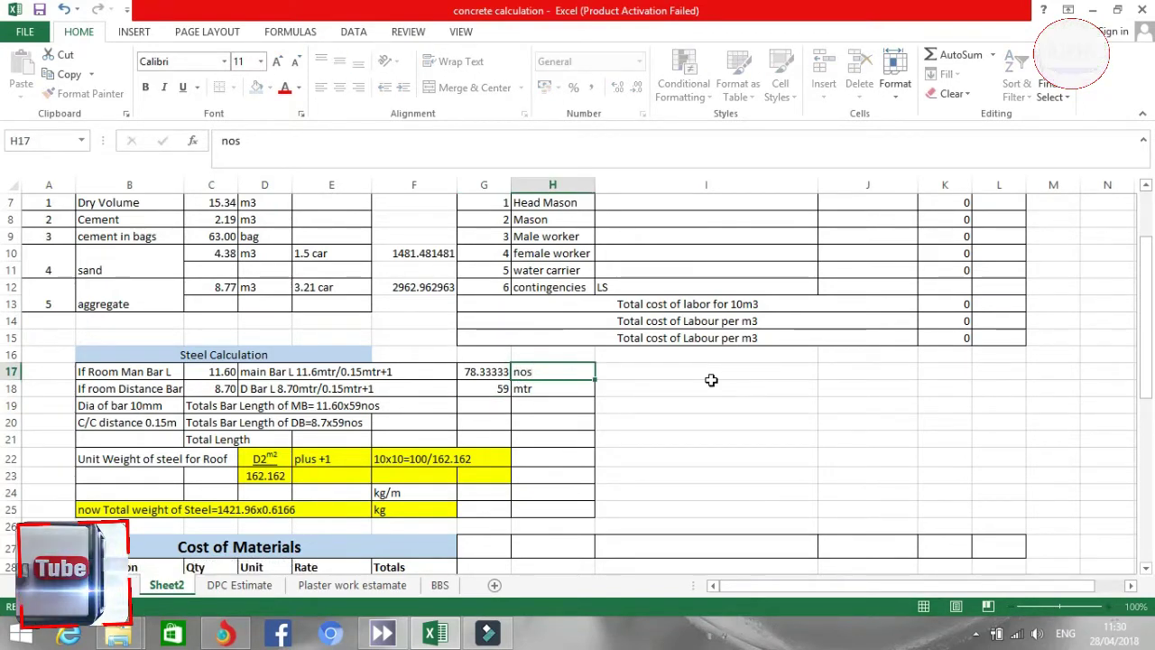
pyautogui.press('Return')
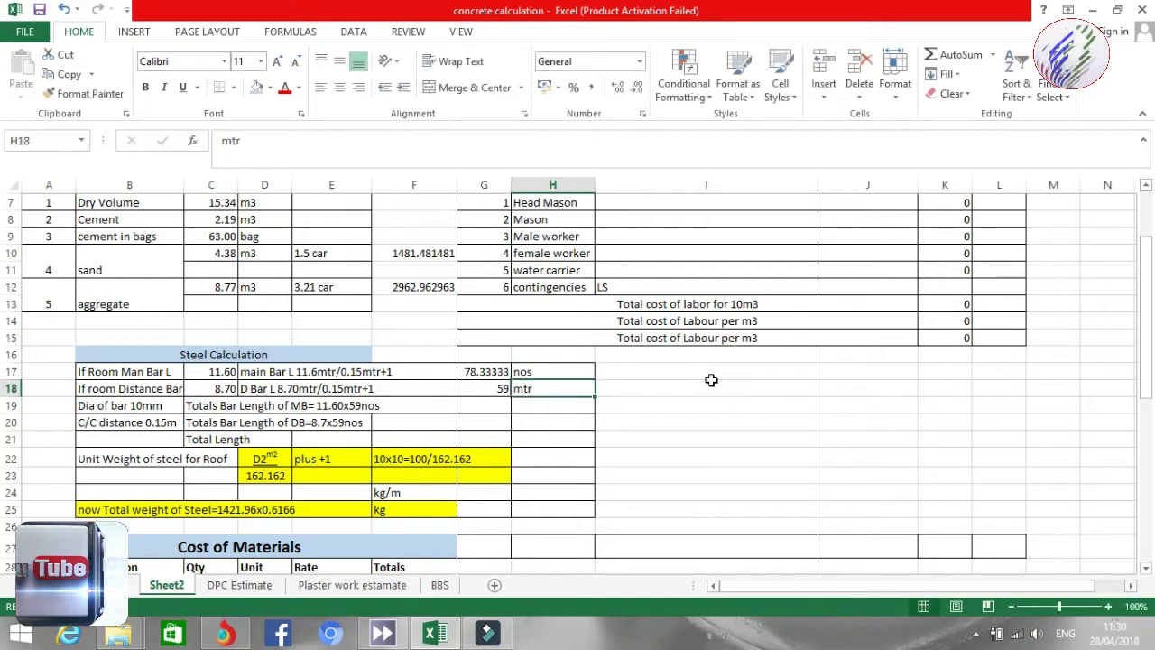
pyautogui.write('nos')
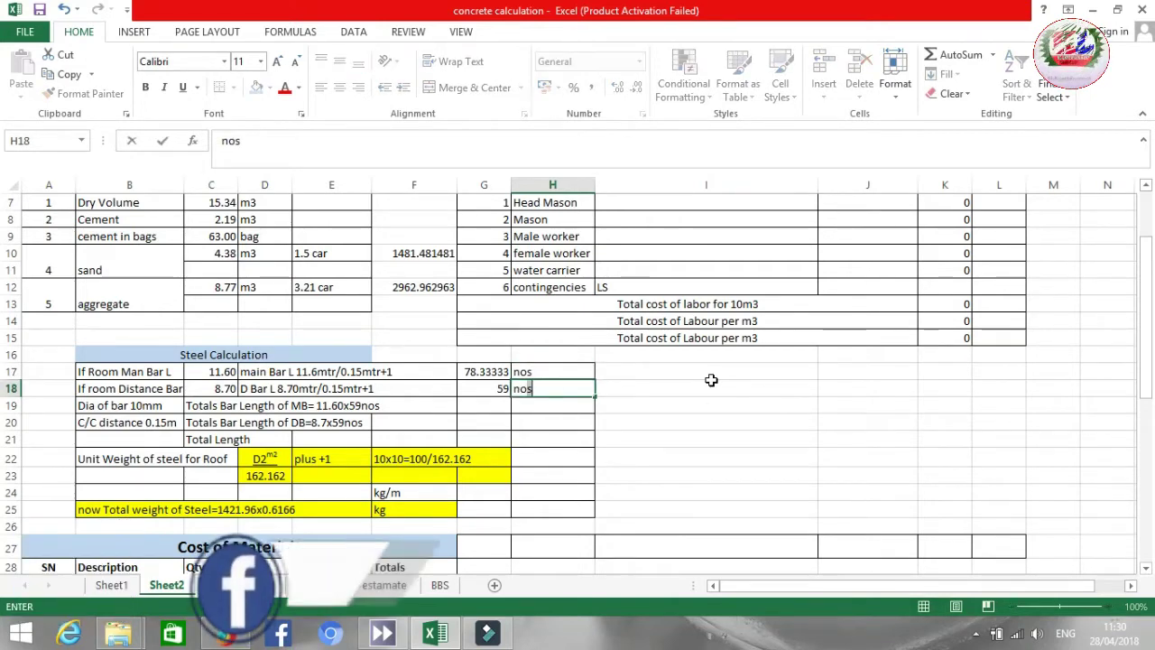
pyautogui.press('Return')
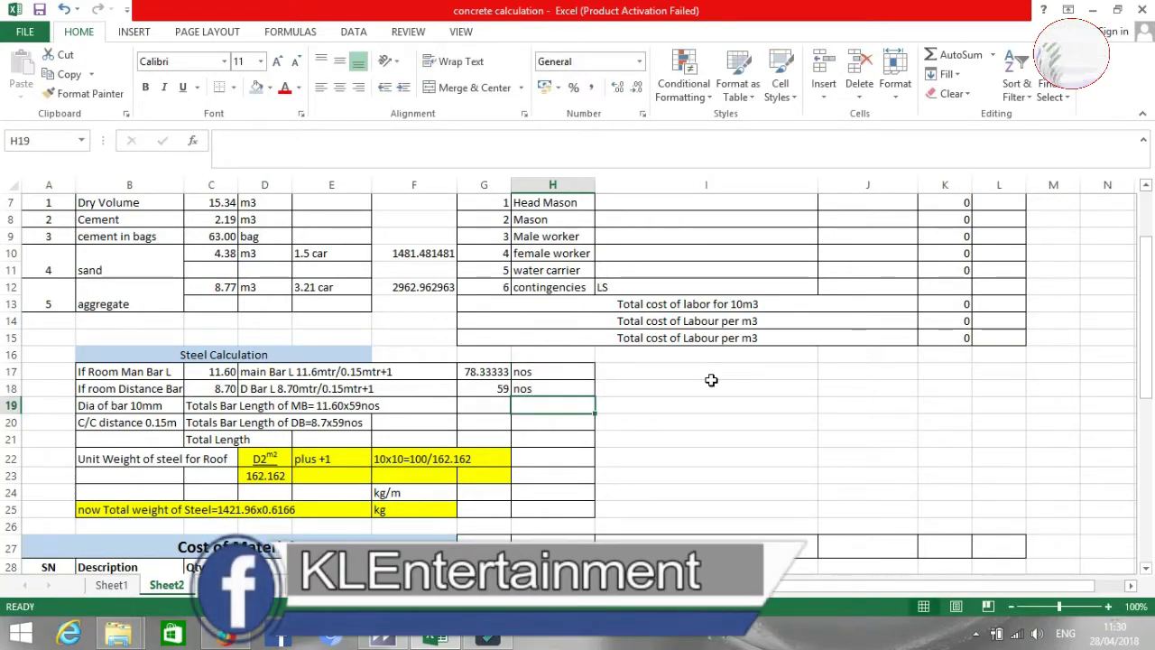
# Step: Calculate the total main bar length in G19 with the formula =C17*G17 and enter mtr as its unit in H19
pyautogui.press('Left')
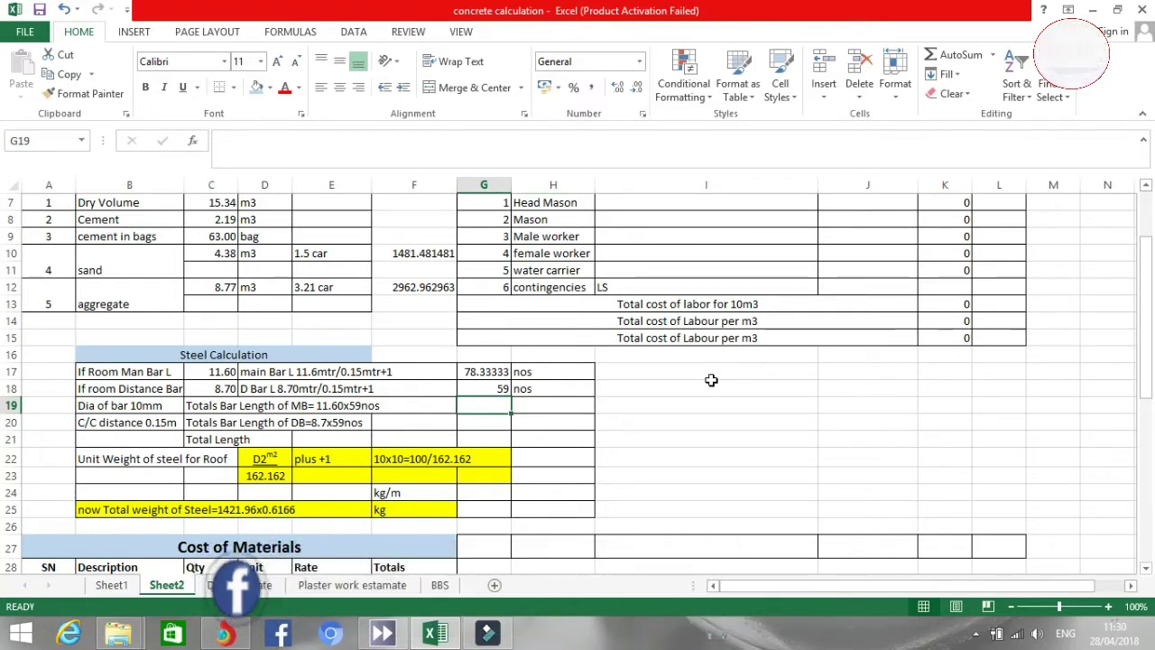
pyautogui.write('=')
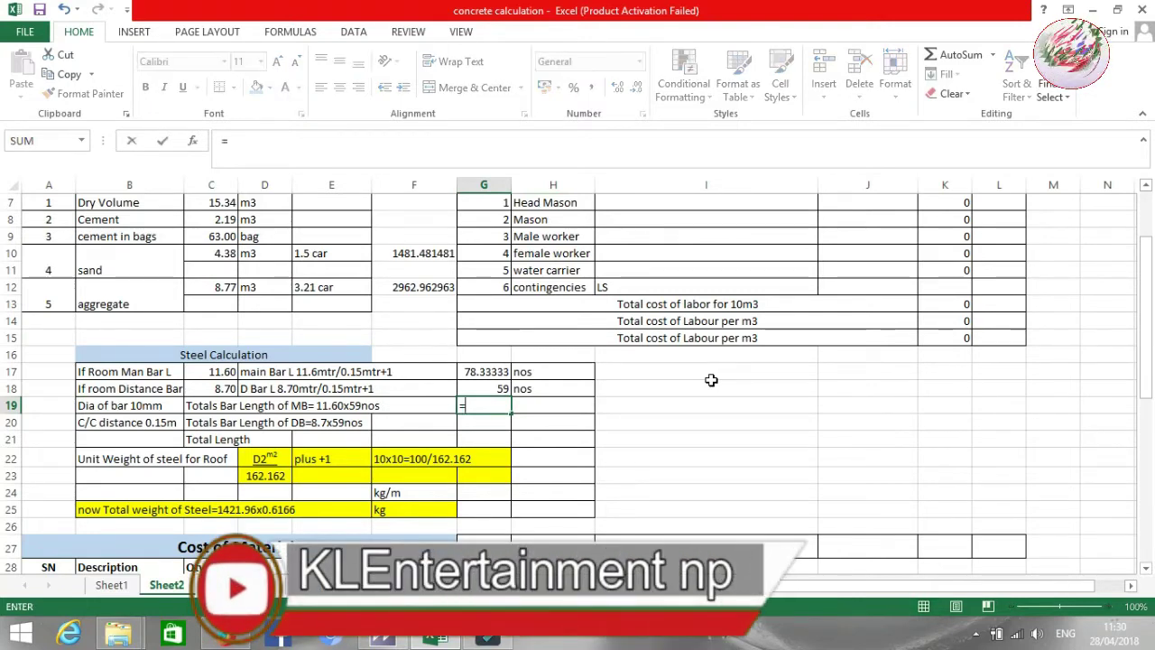
pyautogui.click(224, 374)
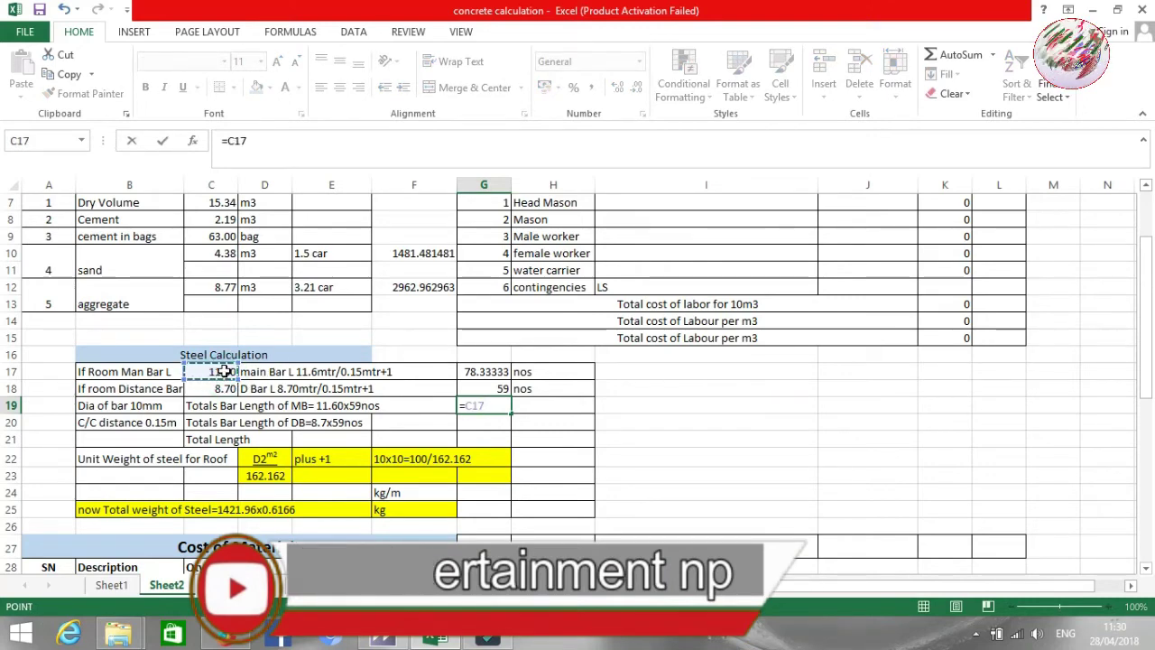
pyautogui.write('*')
pyautogui.click(474, 374)
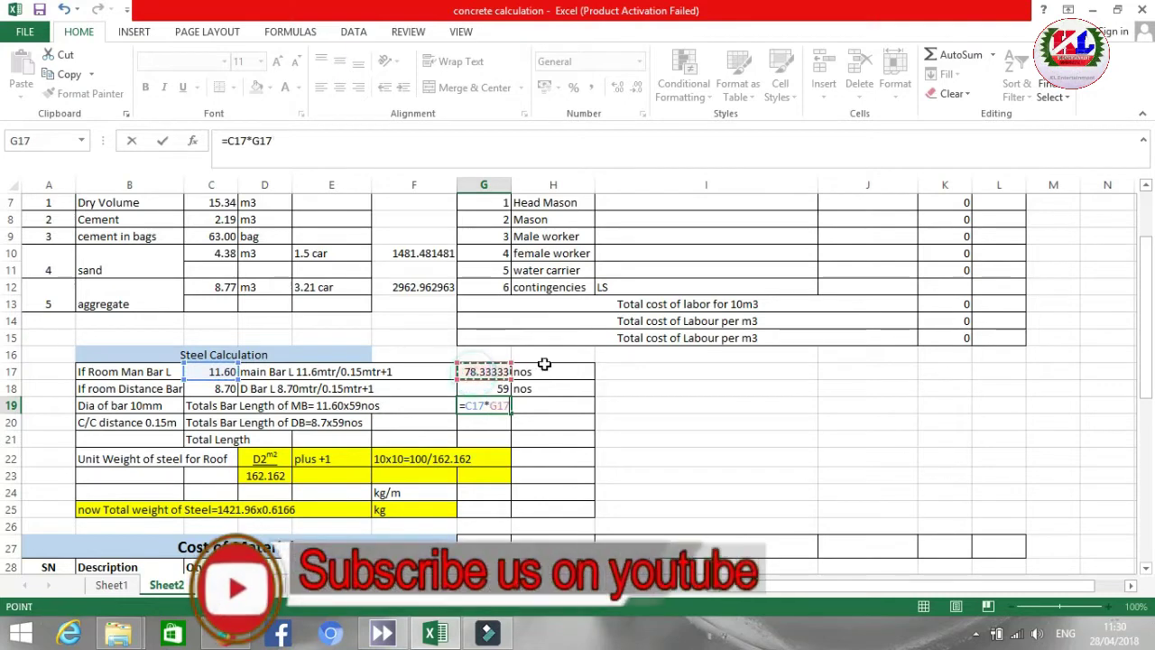
pyautogui.press('Return')
pyautogui.click(546, 407)
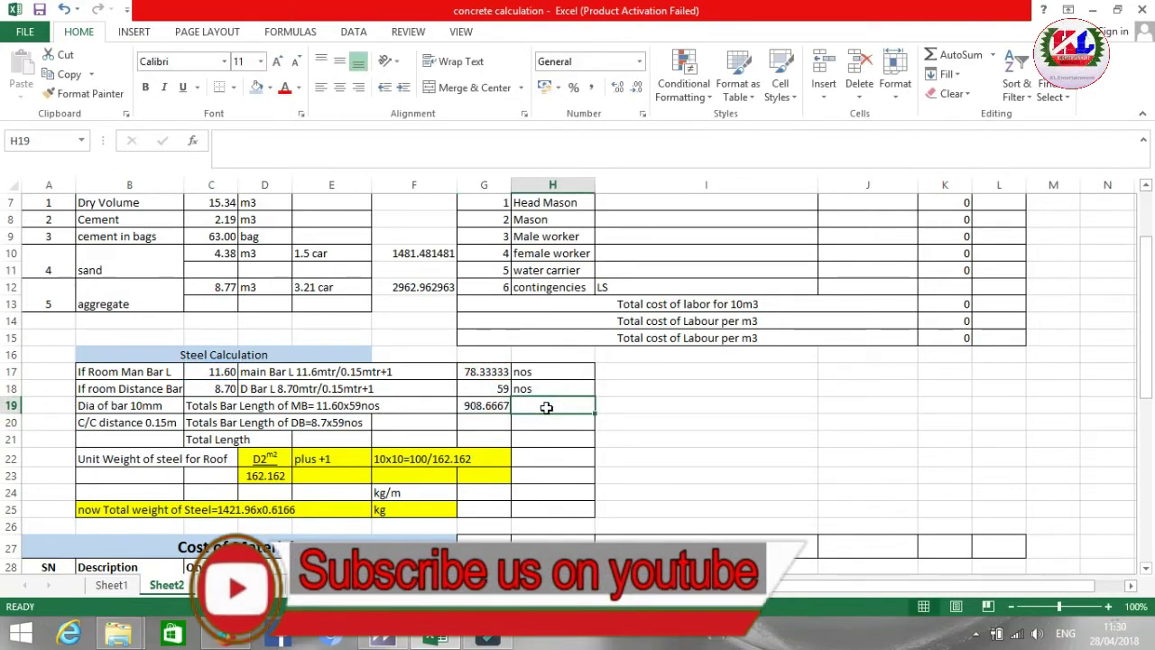
pyautogui.write('mtr')
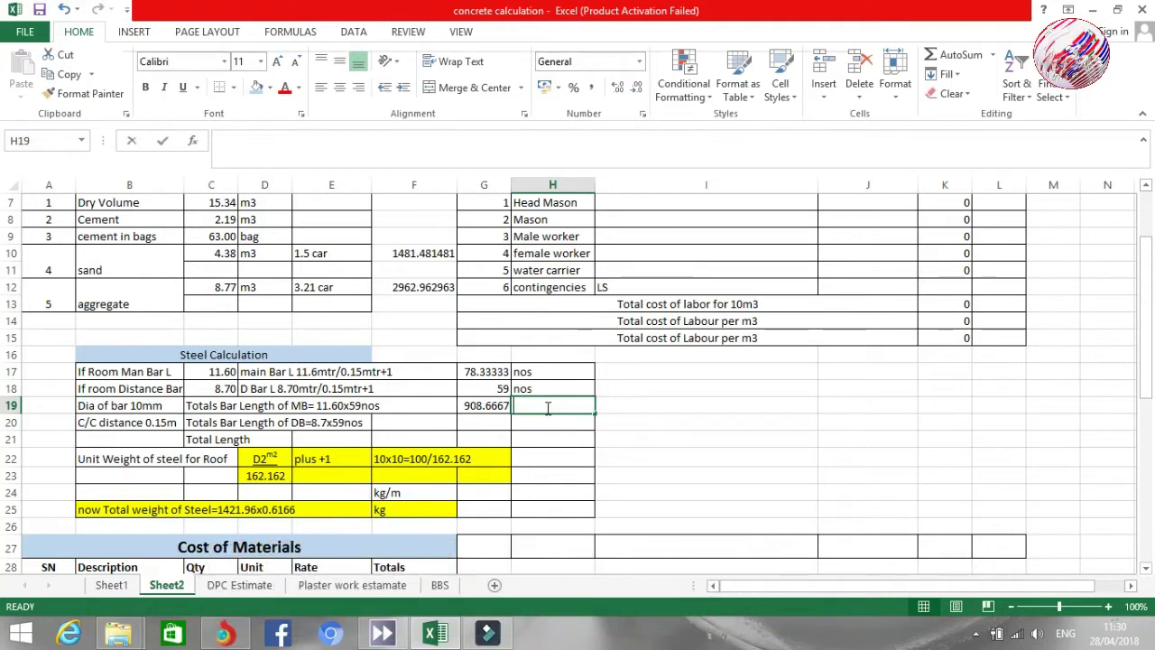
pyautogui.press('Return')
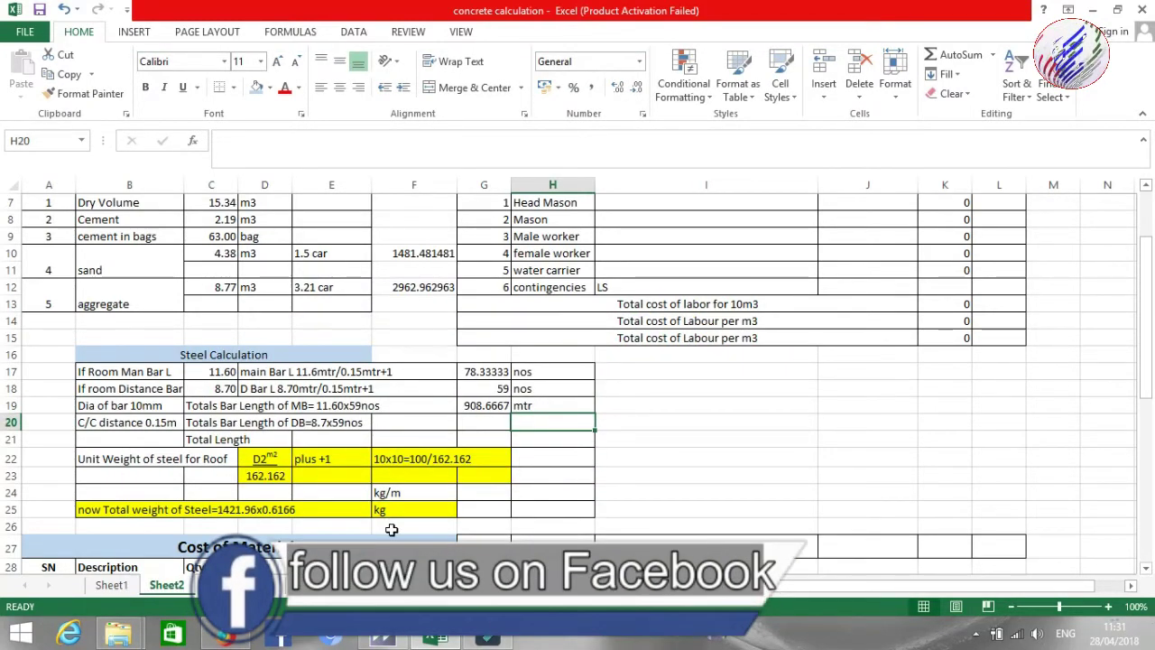
# Step: Calculate the total distribution bar length in G20 with the formula =C18*G18 and enter mtr as its unit in H20
pyautogui.click(489, 421)
pyautogui.write('=')
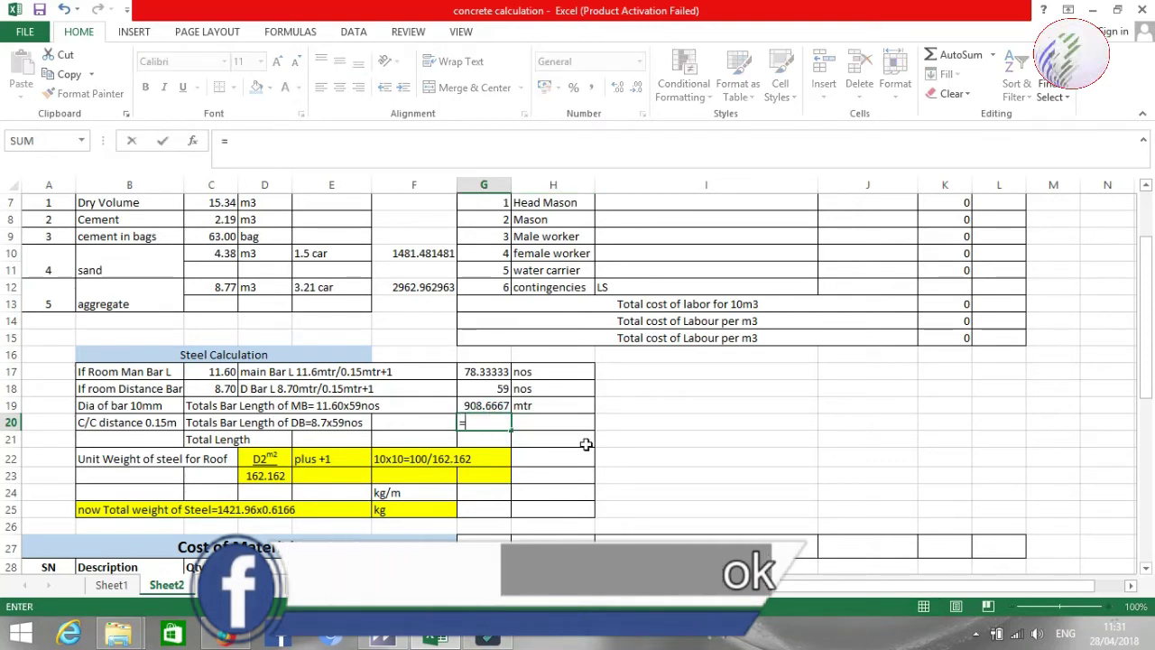
pyautogui.click(226, 387)
pyautogui.write('*')
pyautogui.click(491, 384)
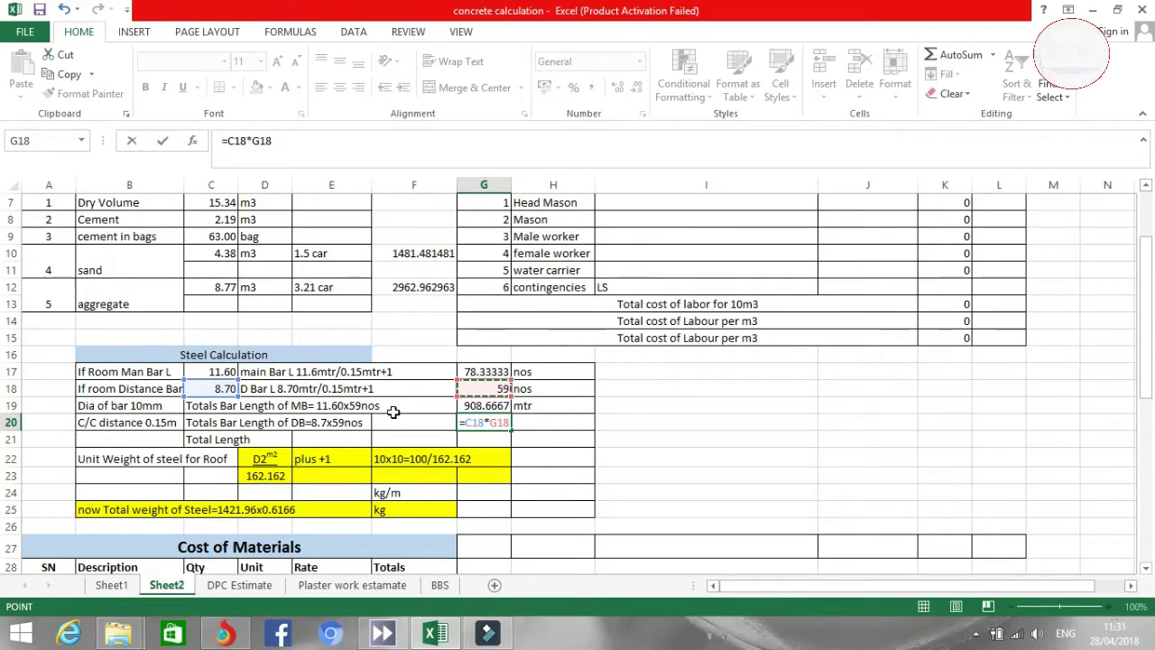
pyautogui.press('Return')
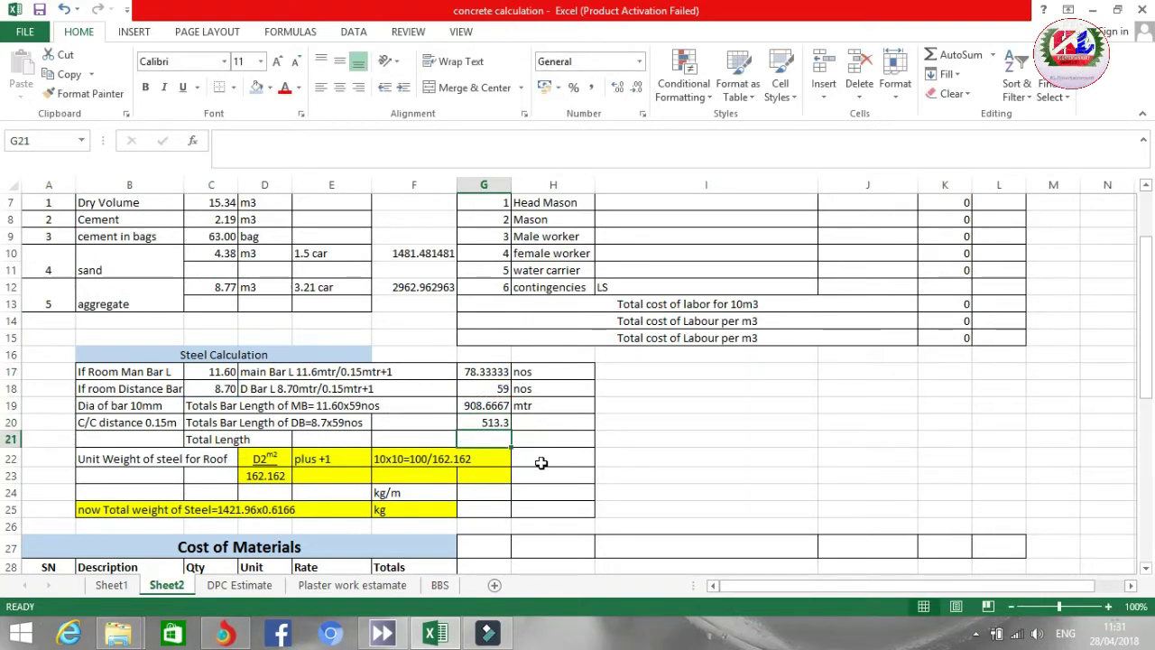
pyautogui.click(531, 422)
pyautogui.write('mtr')
pyautogui.click(655, 426)
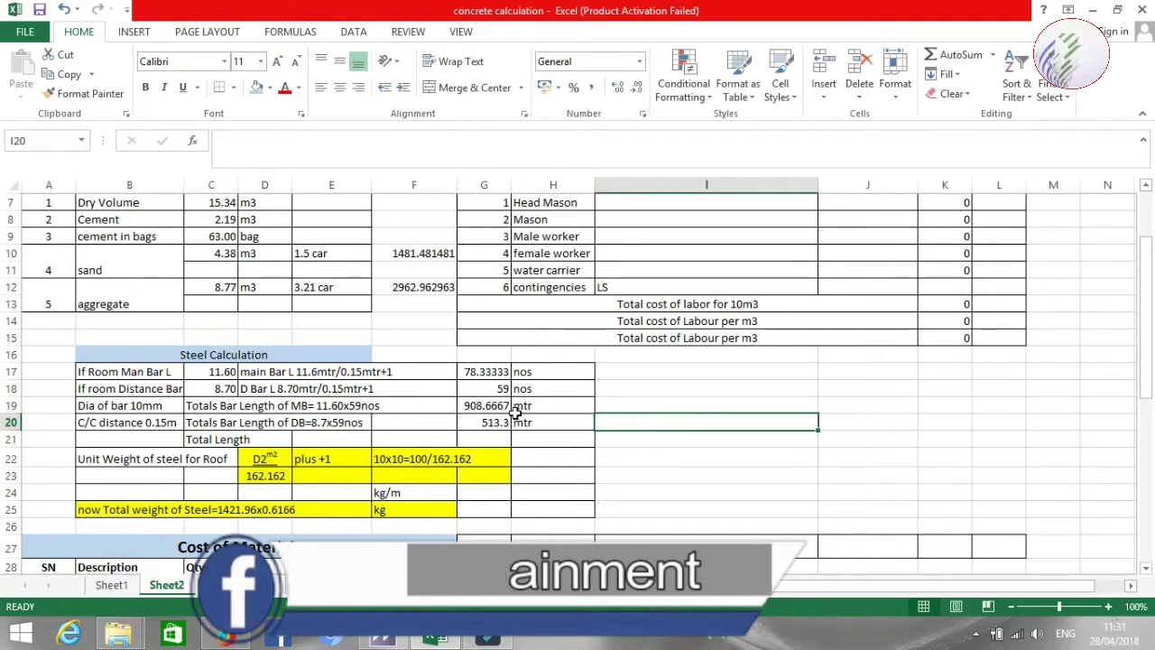
# Step: Review the bar counts and total bar lengths in G17:H20 against the room dimensions in C17 and C18
pyautogui.click(492, 374)
pyautogui.moveTo(494, 377); pyautogui.dragTo(525, 386)
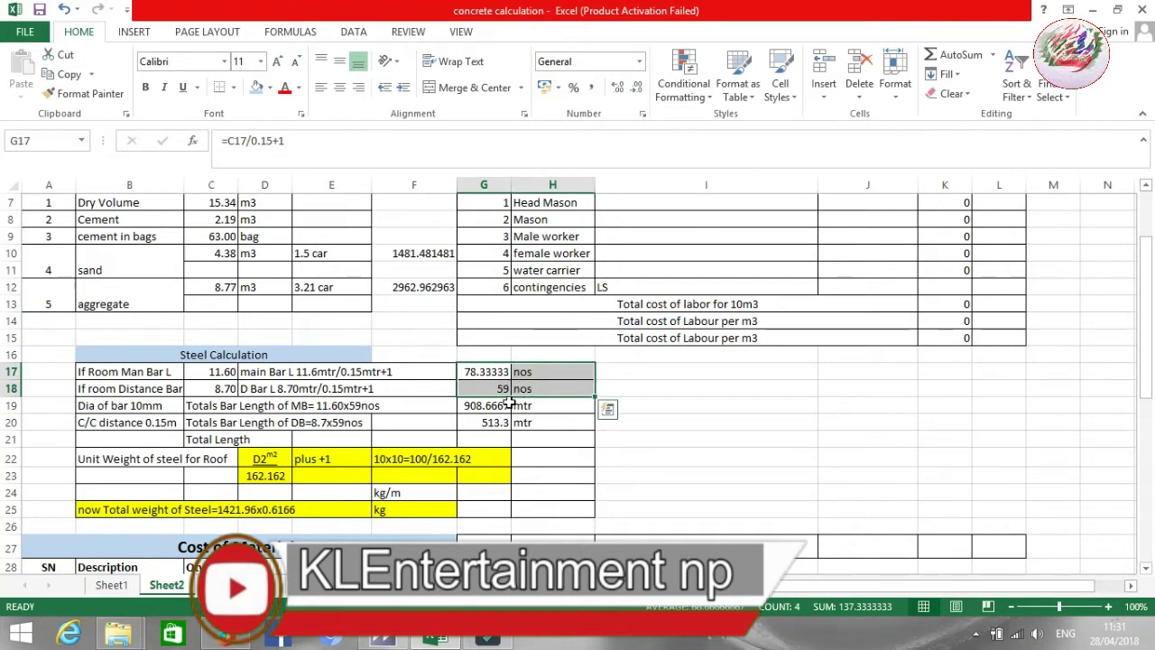
pyautogui.moveTo(481, 405); pyautogui.dragTo(536, 422)
pyautogui.click(214, 371)
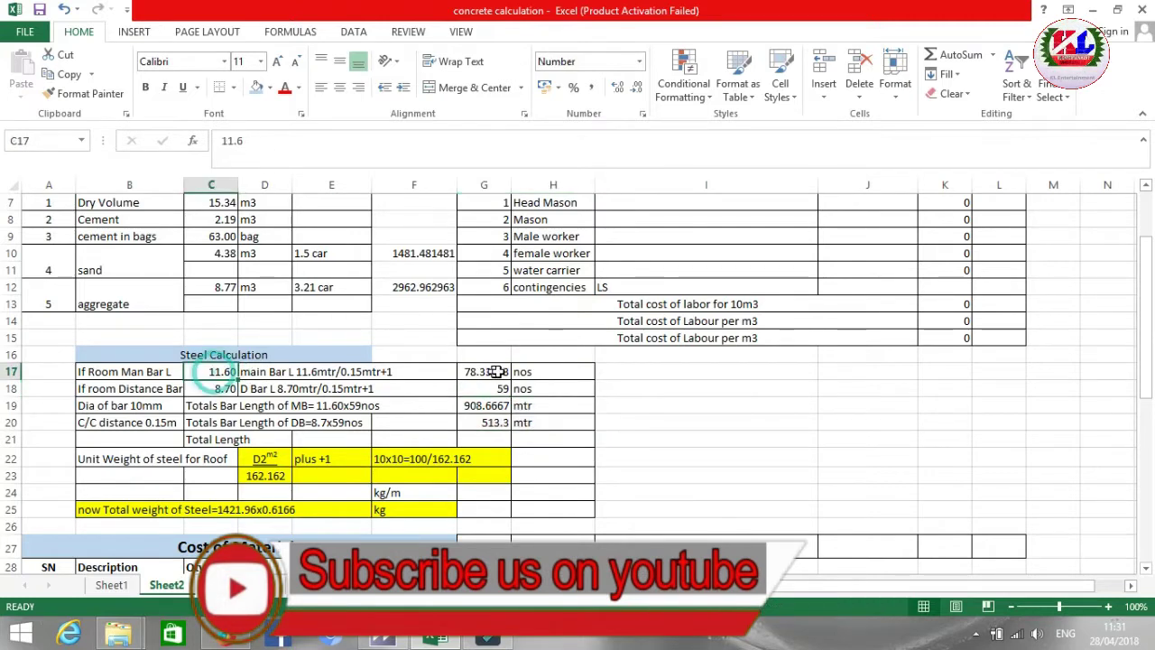
pyautogui.click(492, 371)
pyautogui.click(475, 405)
pyautogui.click(221, 388)
pyautogui.click(487, 389)
pyautogui.click(491, 424)
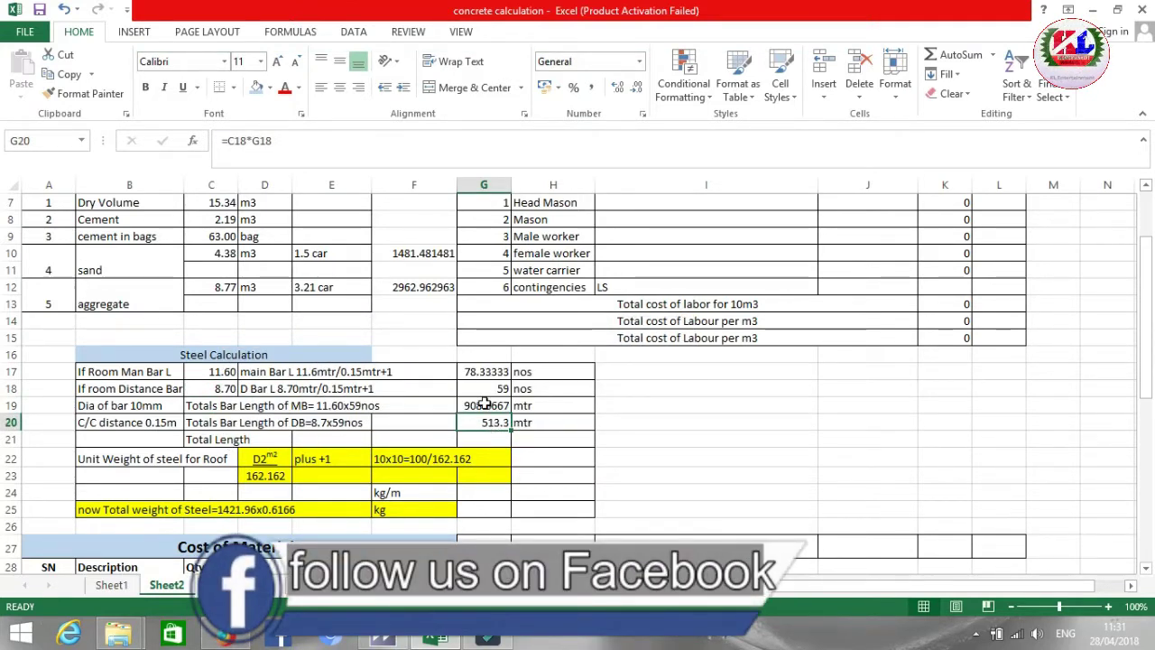
pyautogui.click(488, 438)
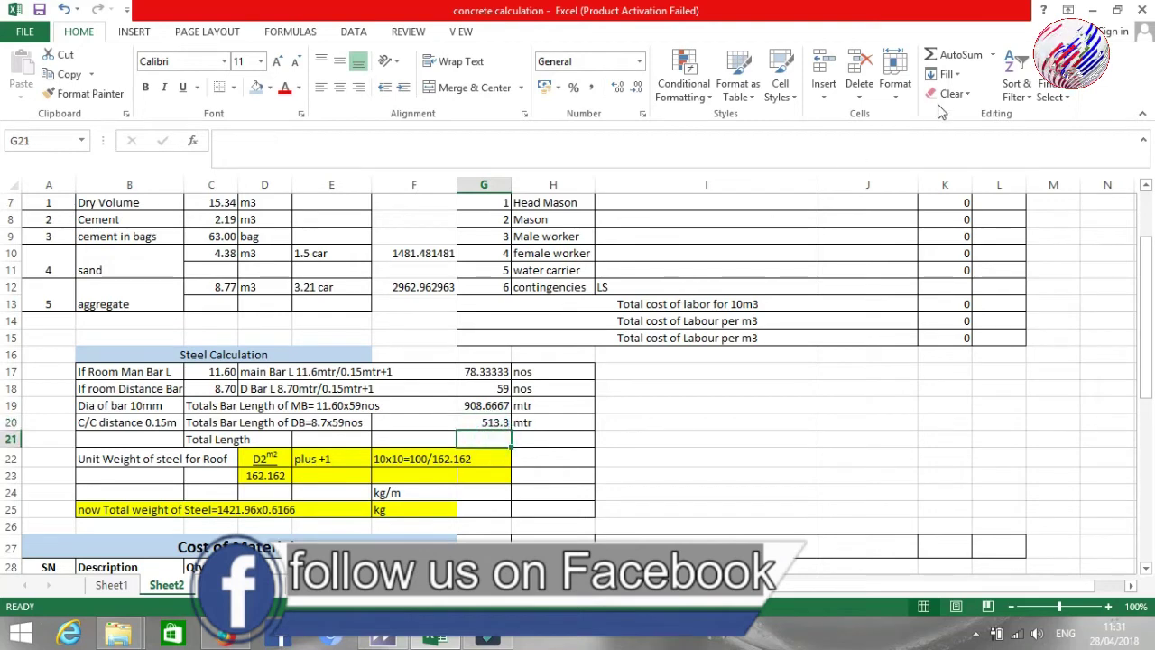
# Step: Sum the main and distribution bar lengths in G21 with =SUM(G19:G20) and enter mtr as its unit in H21
pyautogui.click(949, 55)
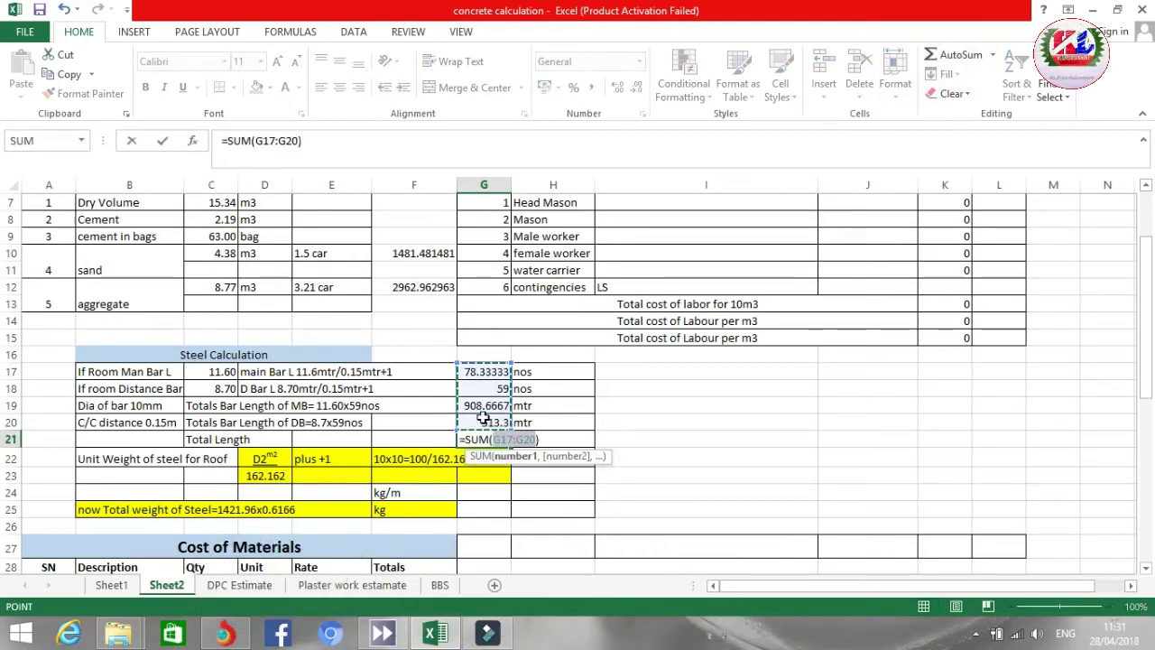
pyautogui.moveTo(484, 406); pyautogui.dragTo(491, 423)
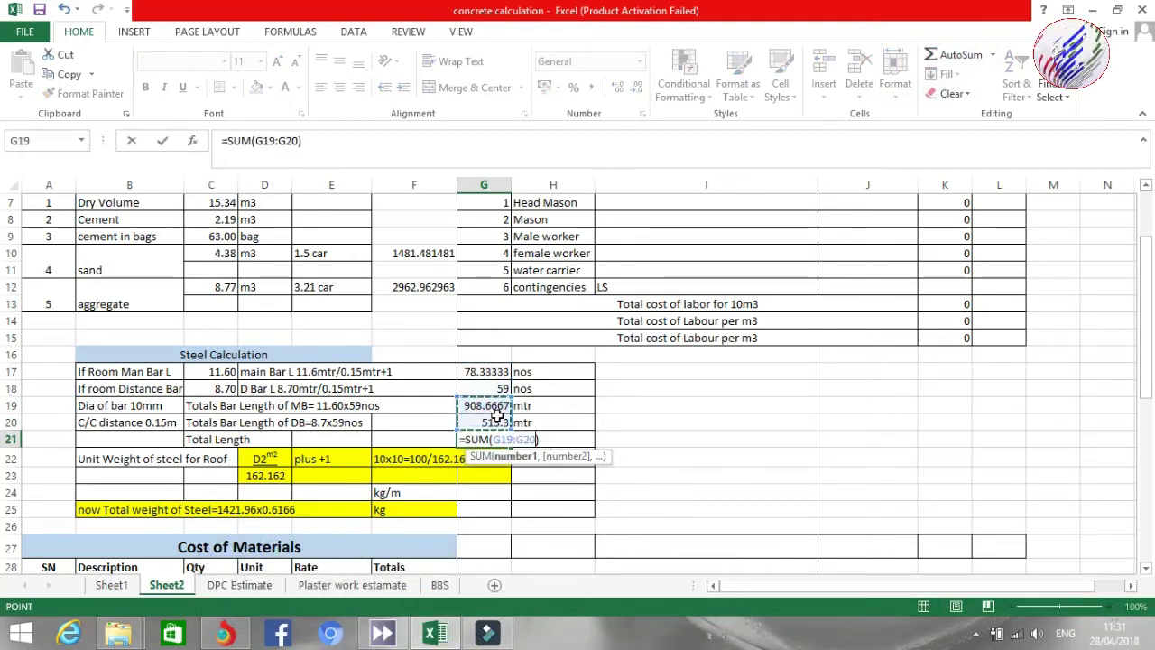
pyautogui.press('Return')
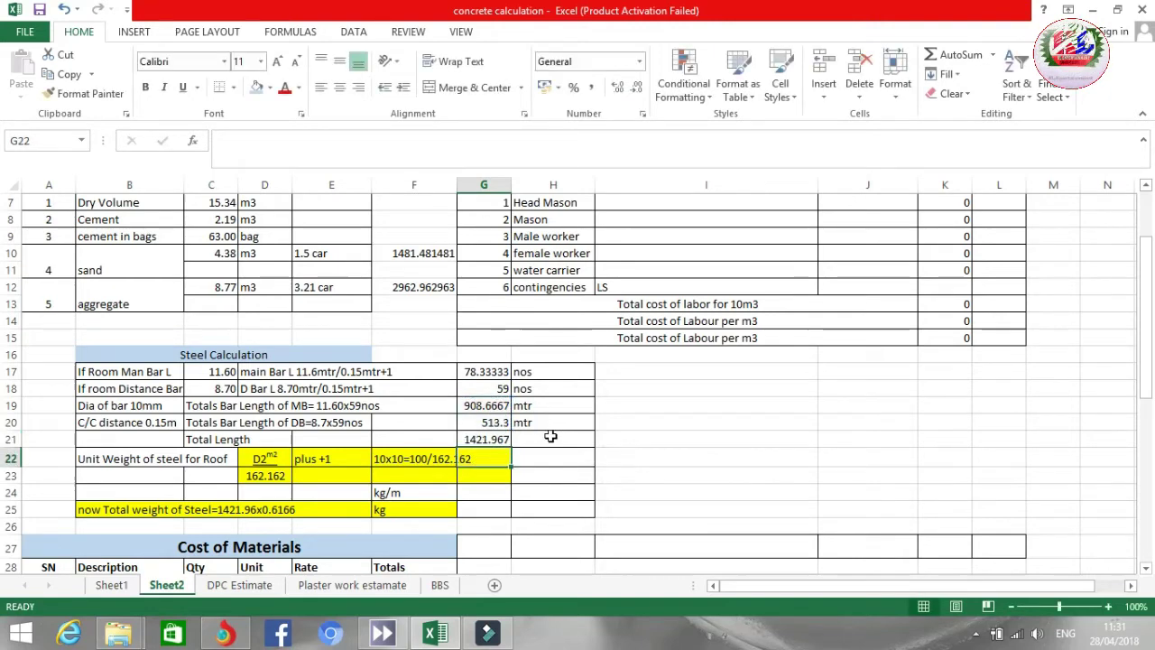
pyautogui.click(545, 439)
pyautogui.write('m')
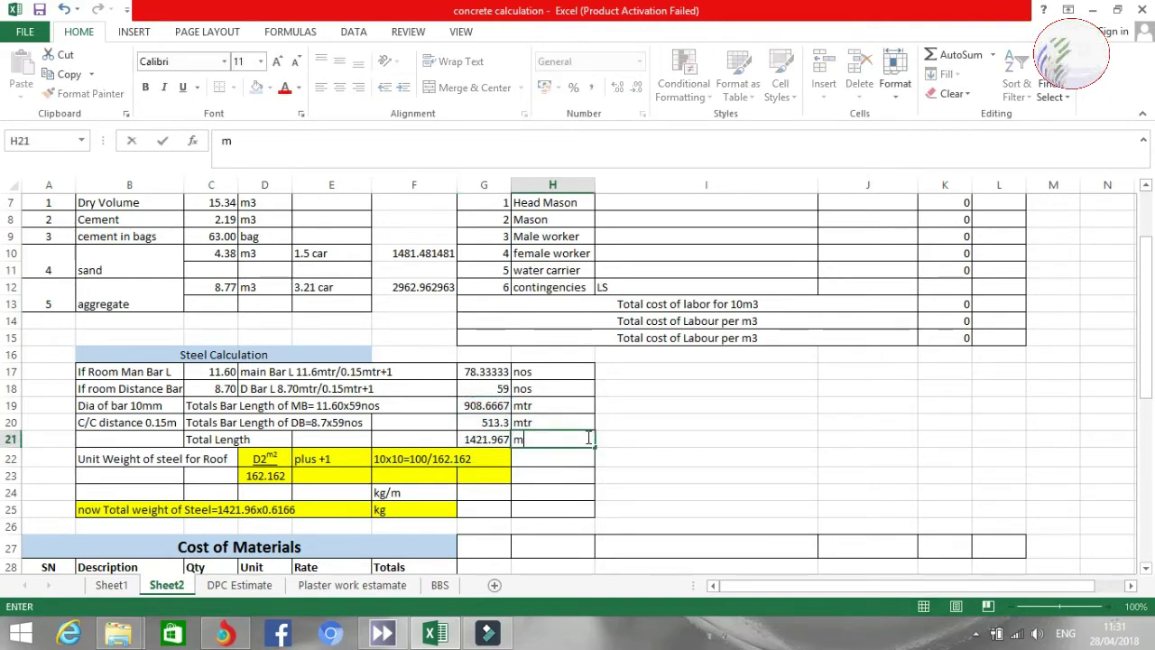
pyautogui.write('tr')
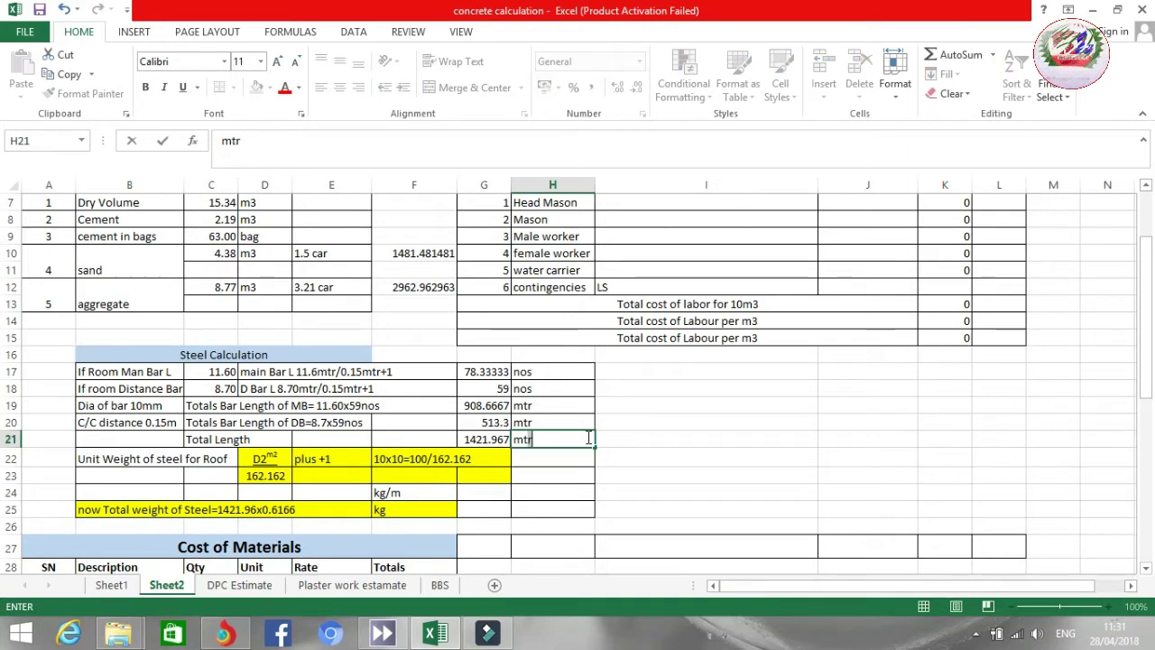
pyautogui.press('Return')
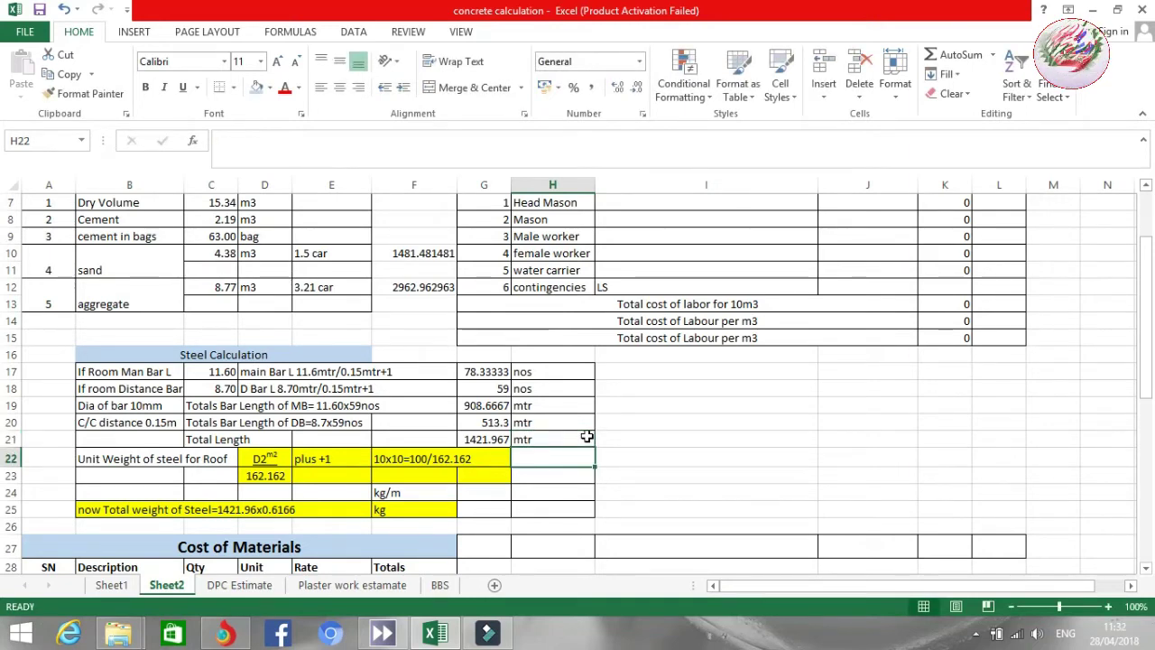
# Step: Review the bar figures in B17:H21 and the steel unit weight formula parts in D22:F22
pyautogui.scroll(-1, 586, 436)
pyautogui.moveTo(97, 323); pyautogui.dragTo(126, 339)
pyautogui.moveTo(471, 371); pyautogui.dragTo(537, 385)
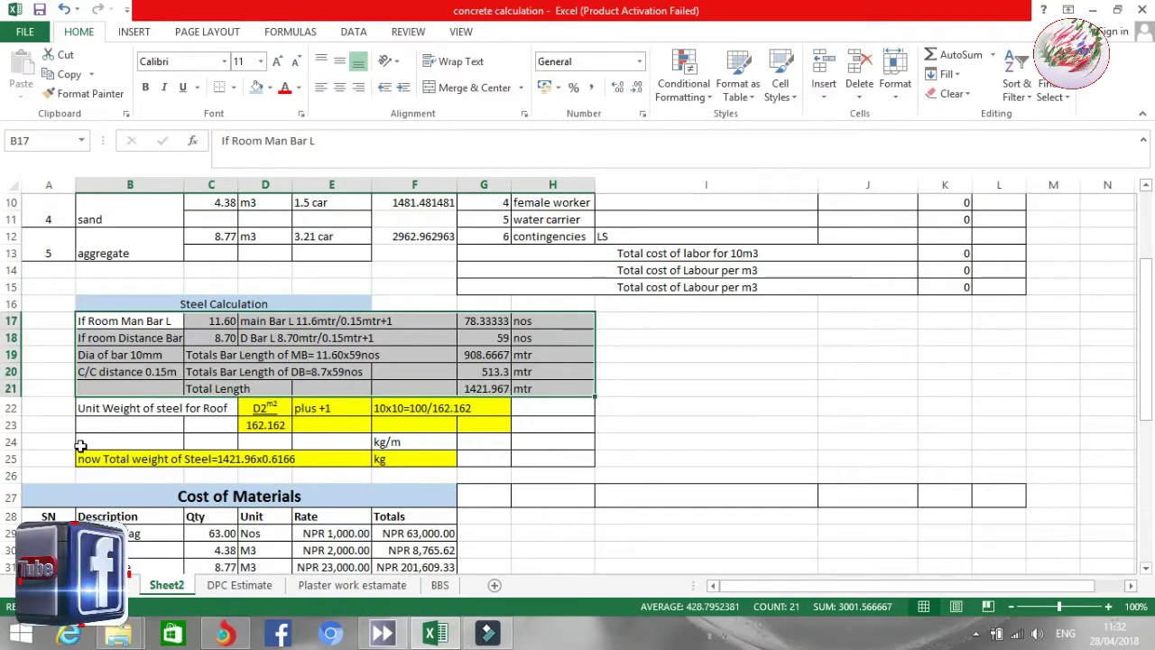
pyautogui.click(133, 439)
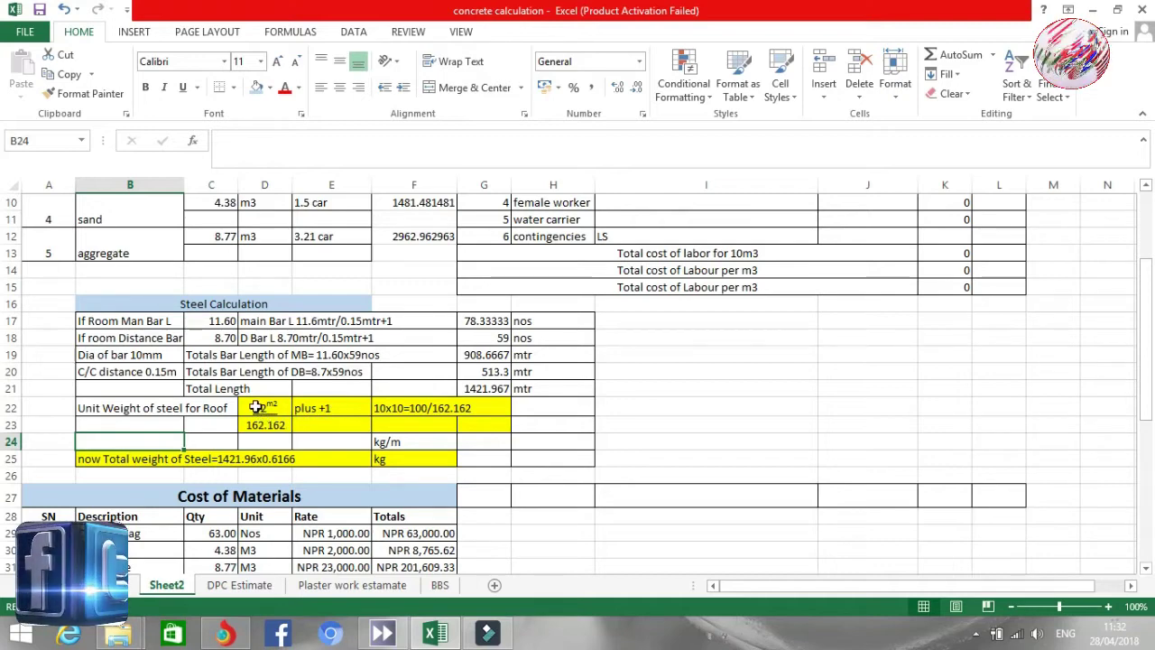
pyautogui.click(275, 407)
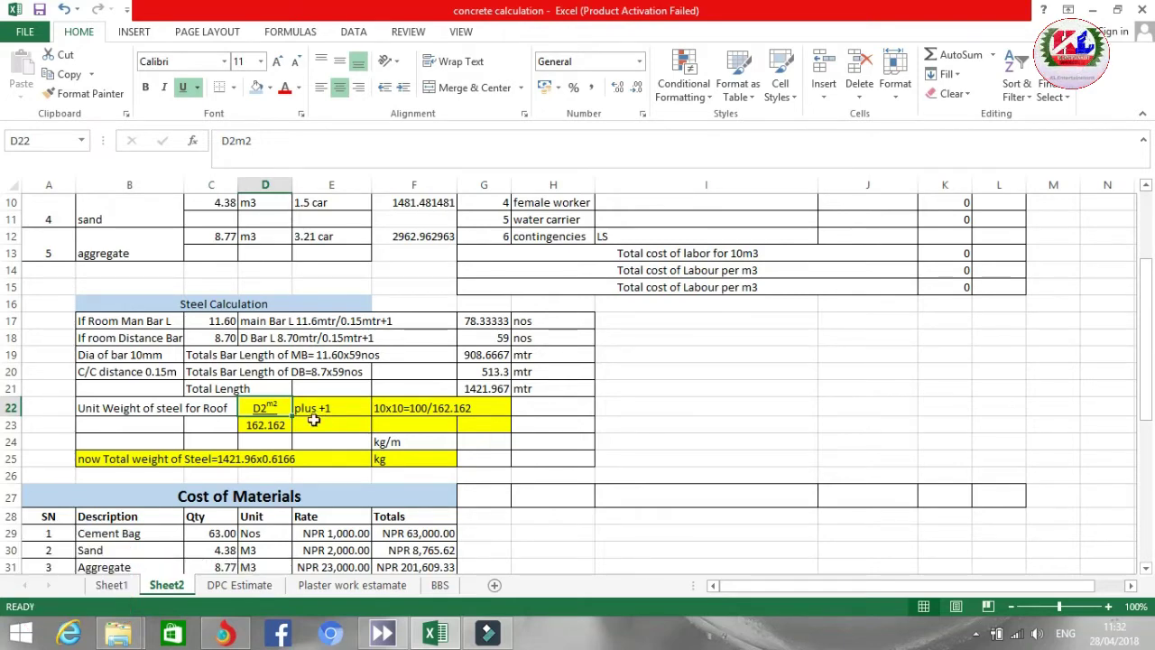
pyautogui.click(336, 405)
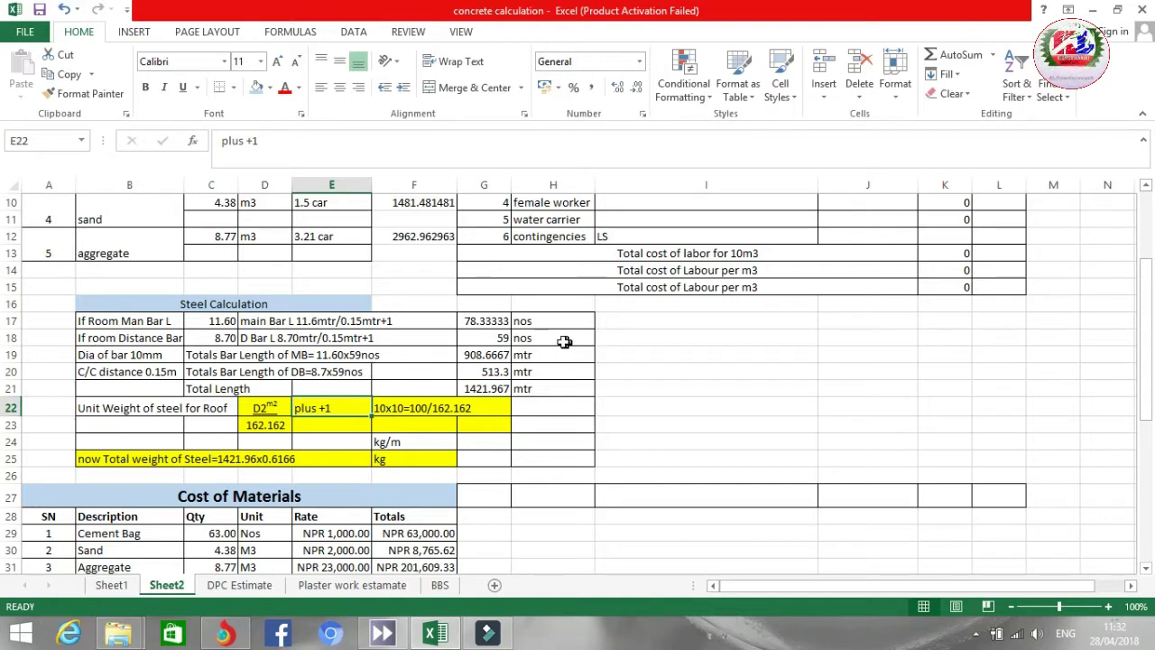
pyautogui.click(390, 411)
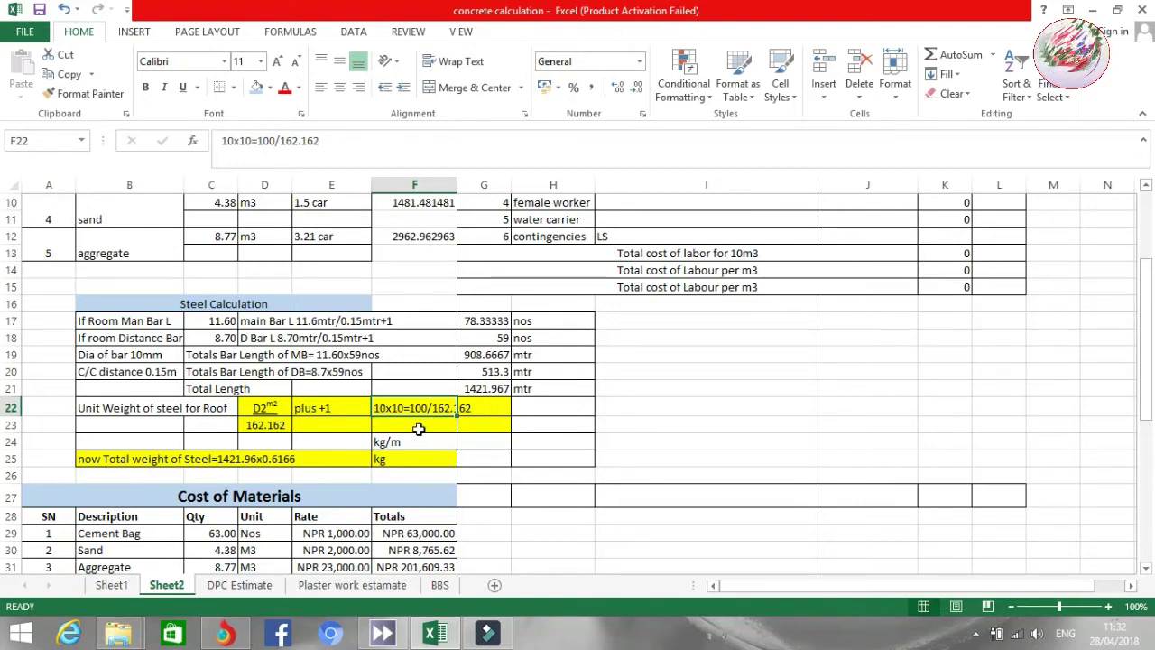
pyautogui.click(341, 425)
# Step: Enter the steel unit weight formula =10*10/1.62.162 in E24 and accept the proposed correction to =10*10/1.62162
pyautogui.click(338, 441)
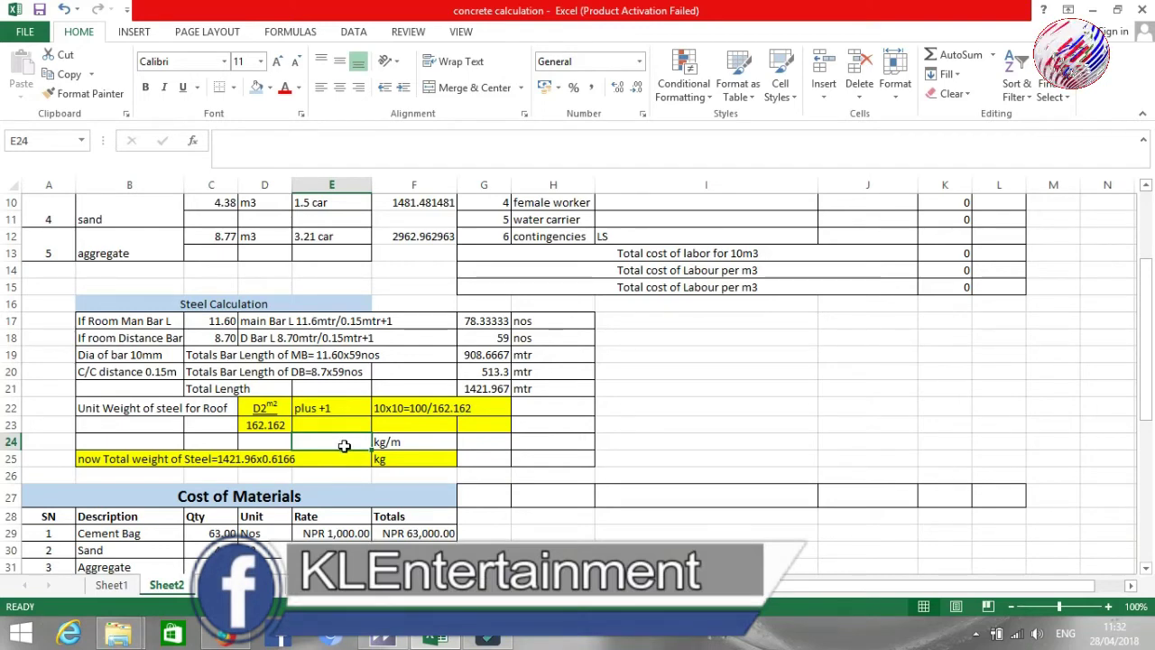
pyautogui.write('=')
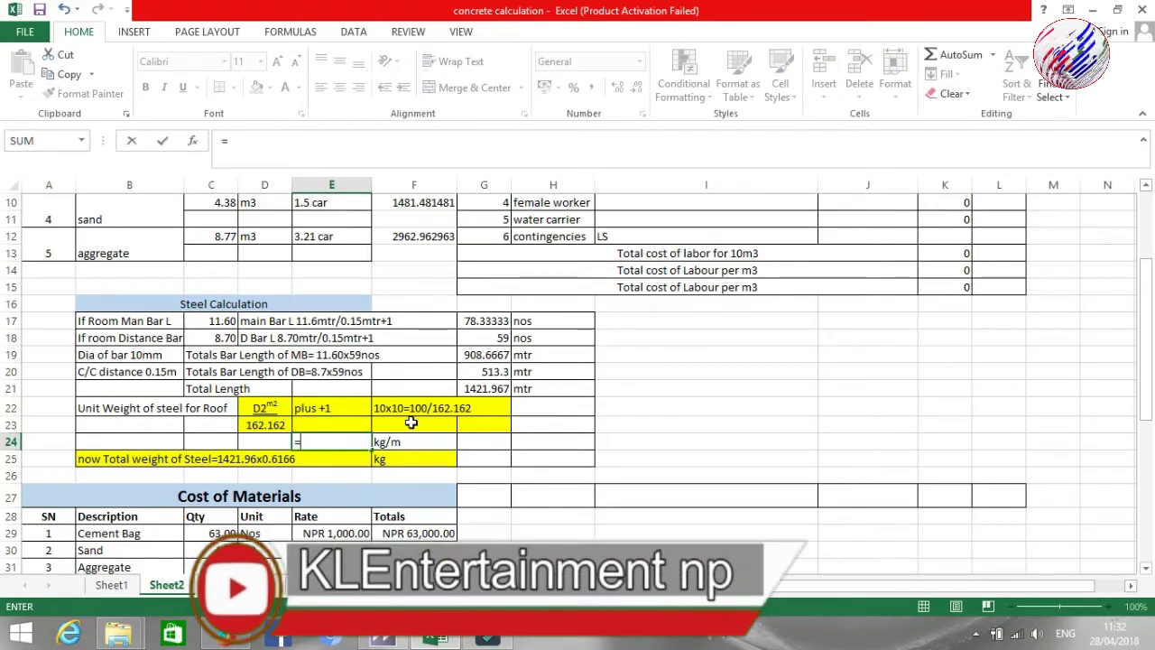
pyautogui.press('BackSpace')
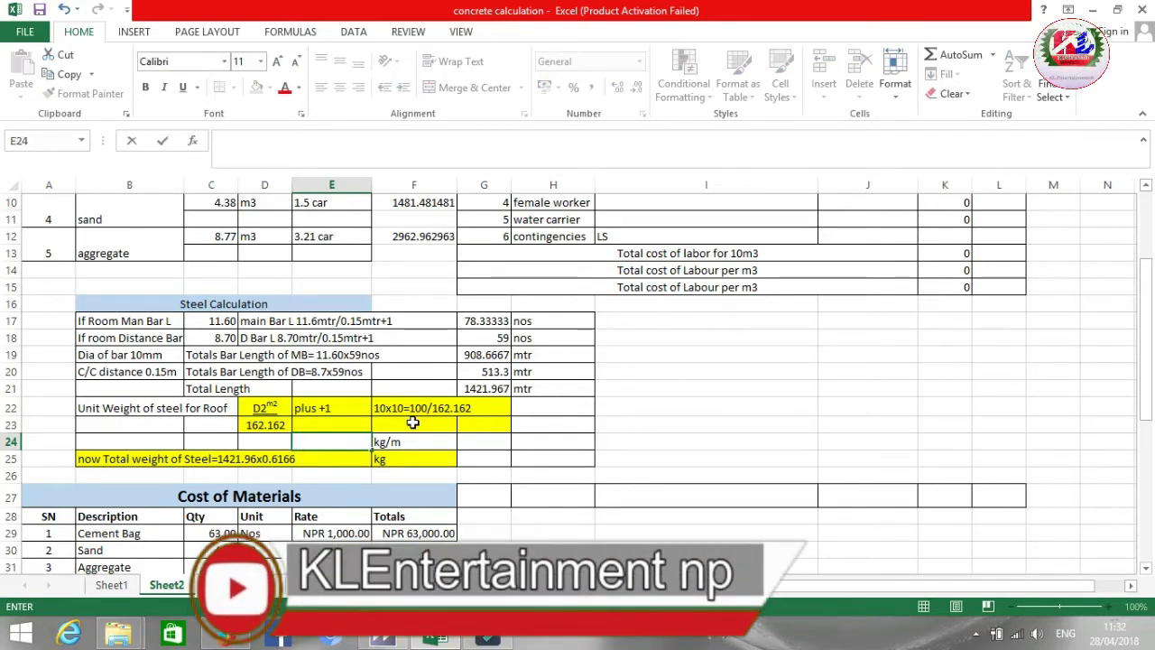
pyautogui.write('=')
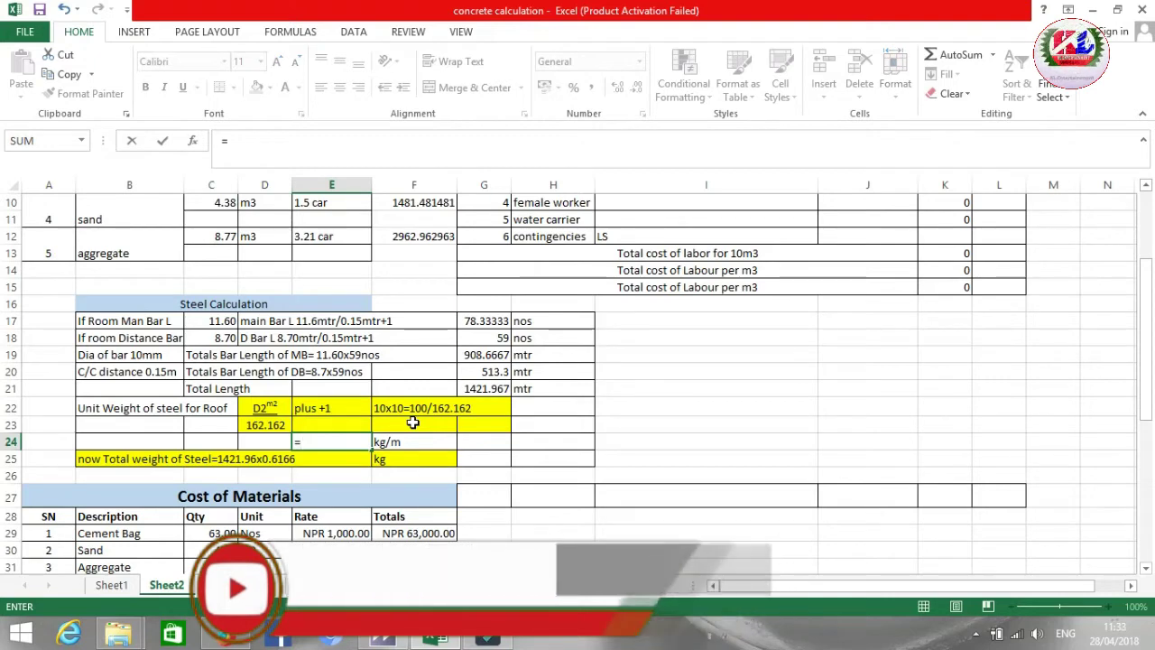
pyautogui.write('10*10')
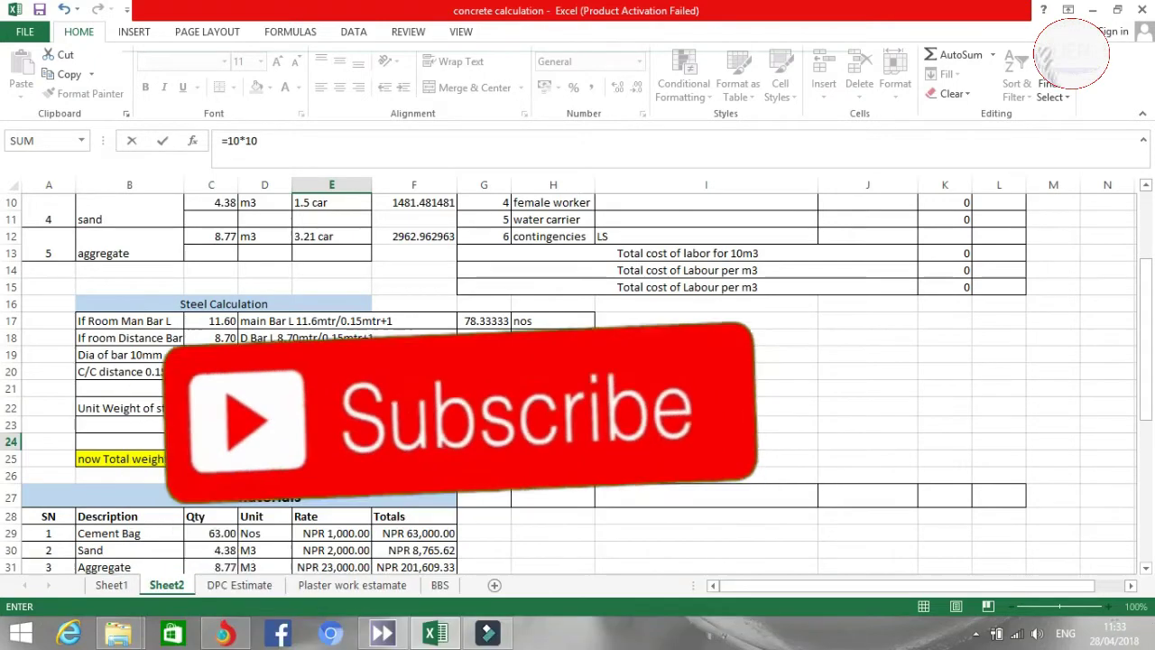
pyautogui.write('/')
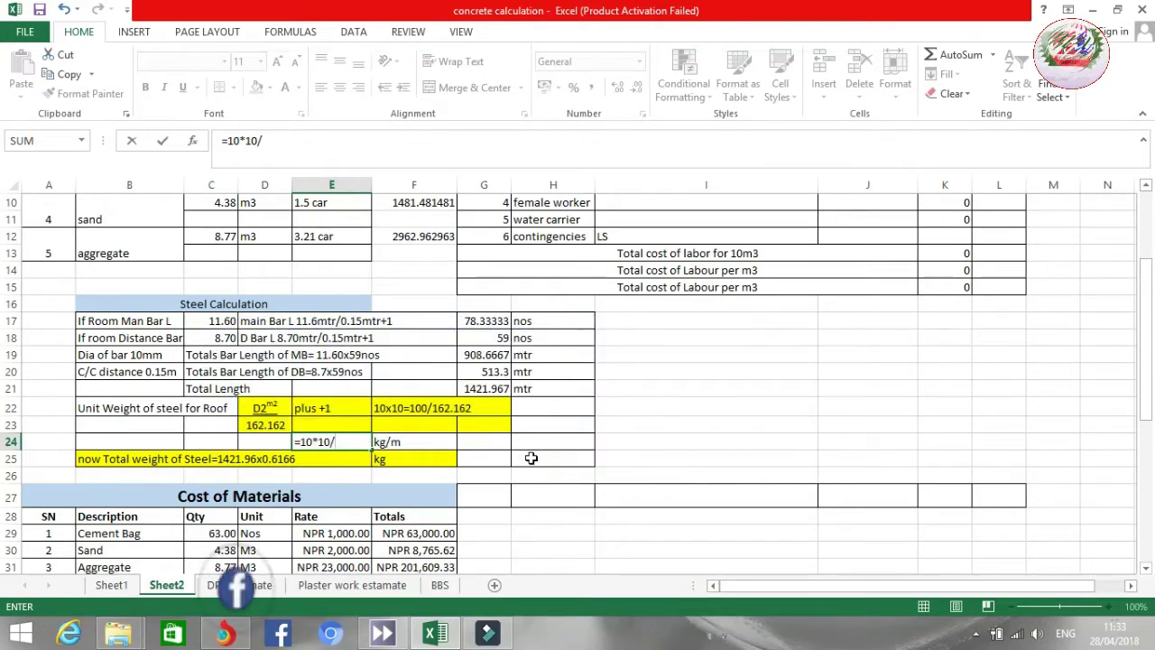
pyautogui.write('1.62.162')
pyautogui.press('Return')
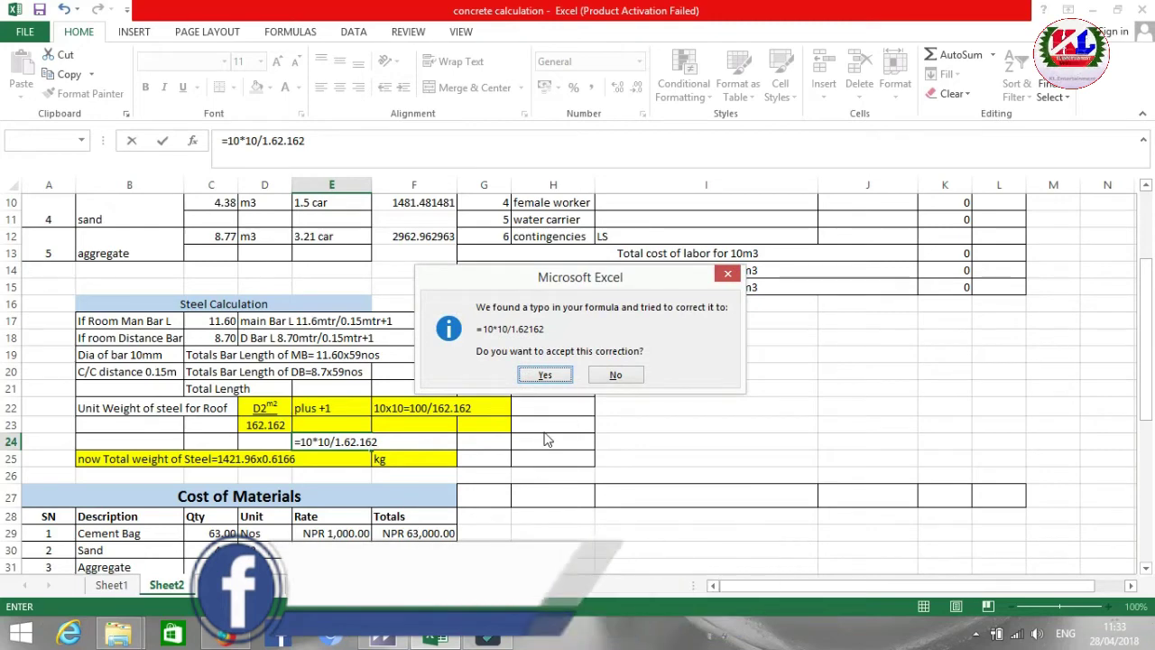
pyautogui.click(545, 375)
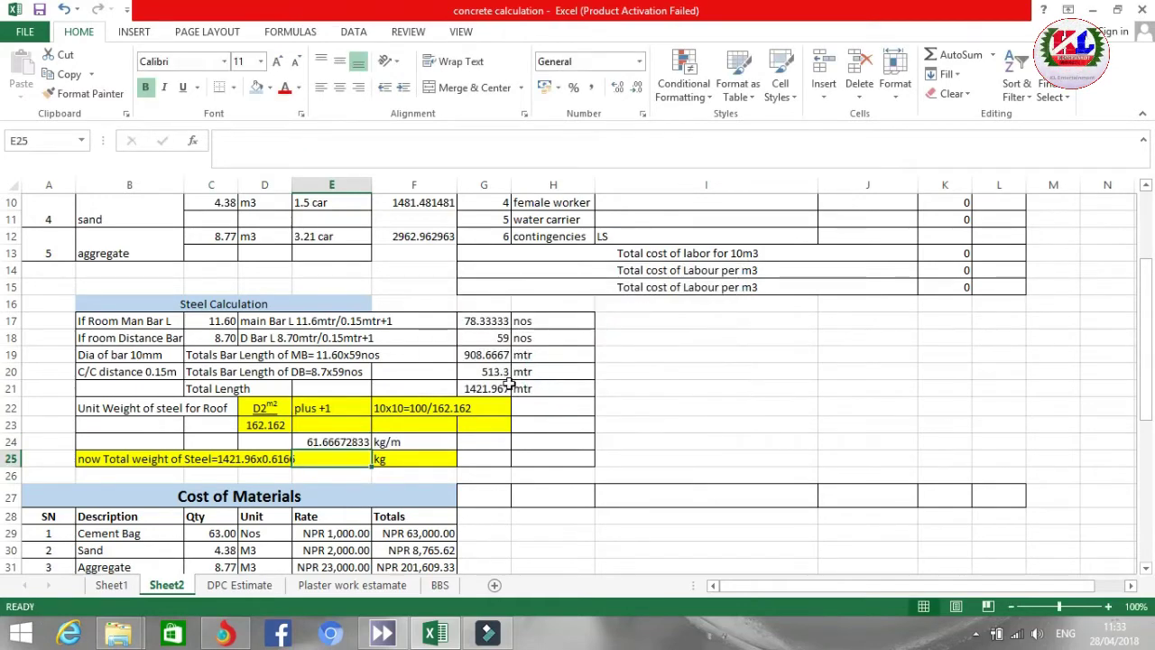
# Step: Correct the divisor of the unit weight formula in E24 so that it reads =10*10/162.162
pyautogui.click(341, 442)
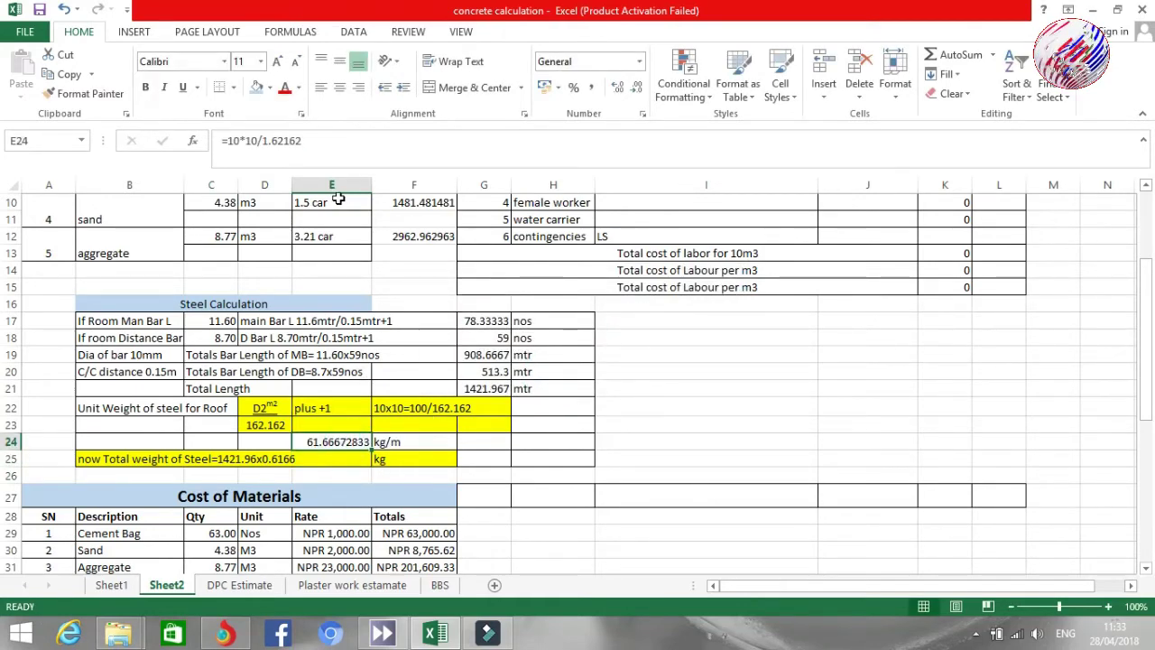
pyautogui.click(271, 140)
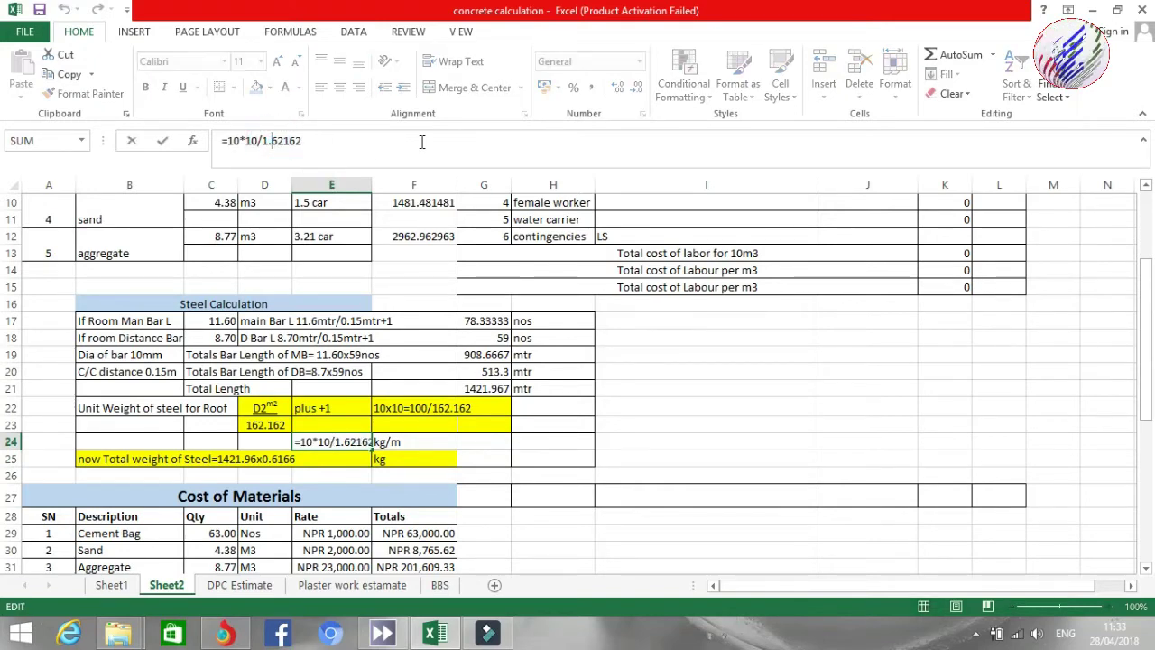
pyautogui.press('BackSpace')
pyautogui.write('0')
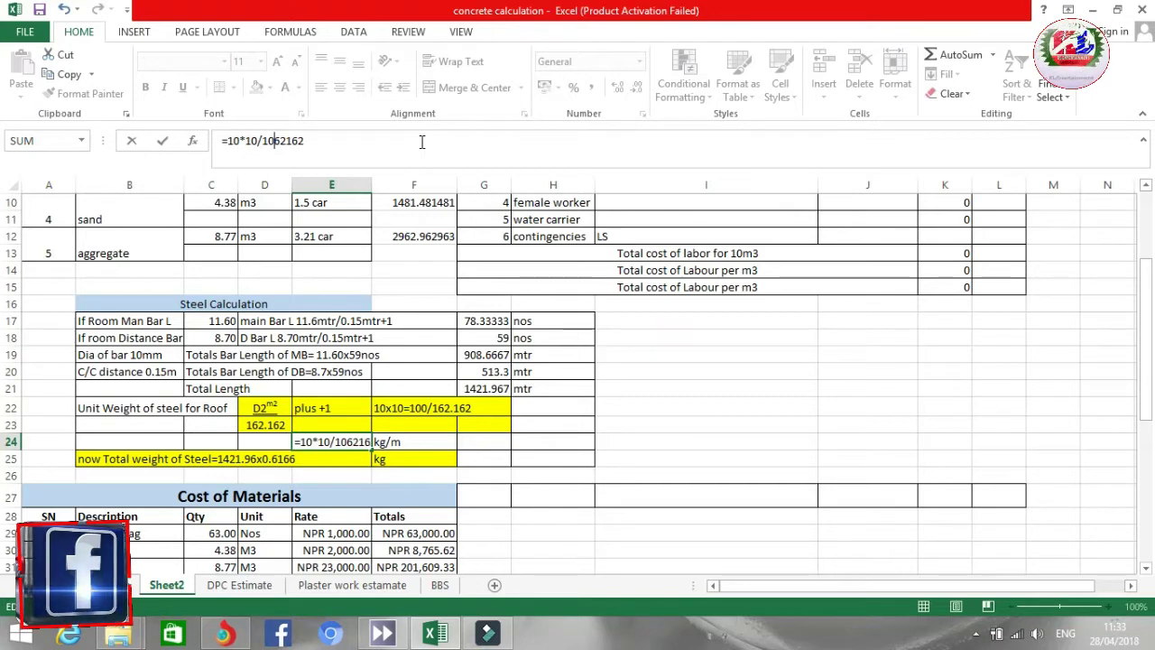
pyautogui.press('BackSpace')
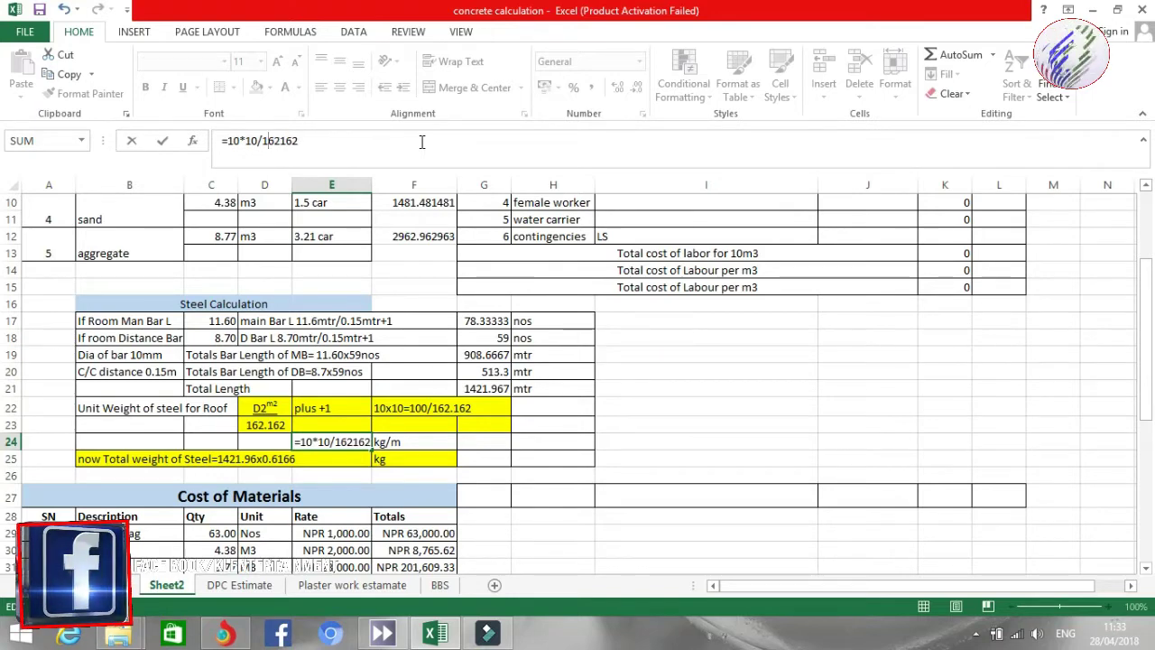
pyautogui.write('.')
pyautogui.press('Return')
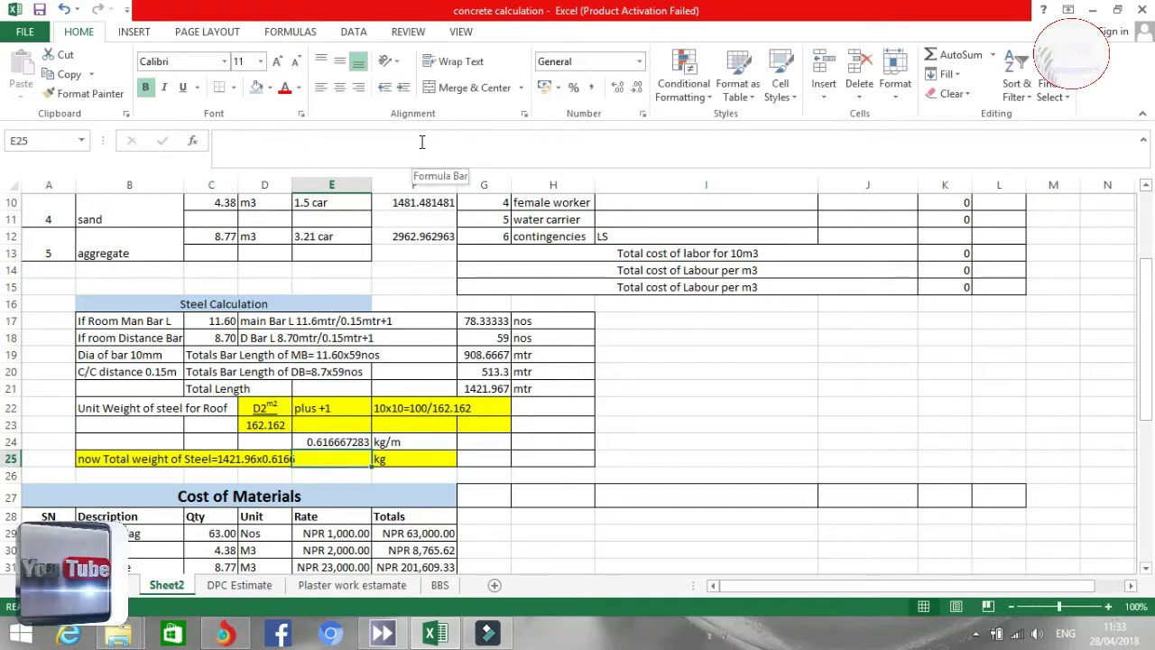
pyautogui.click(316, 440)
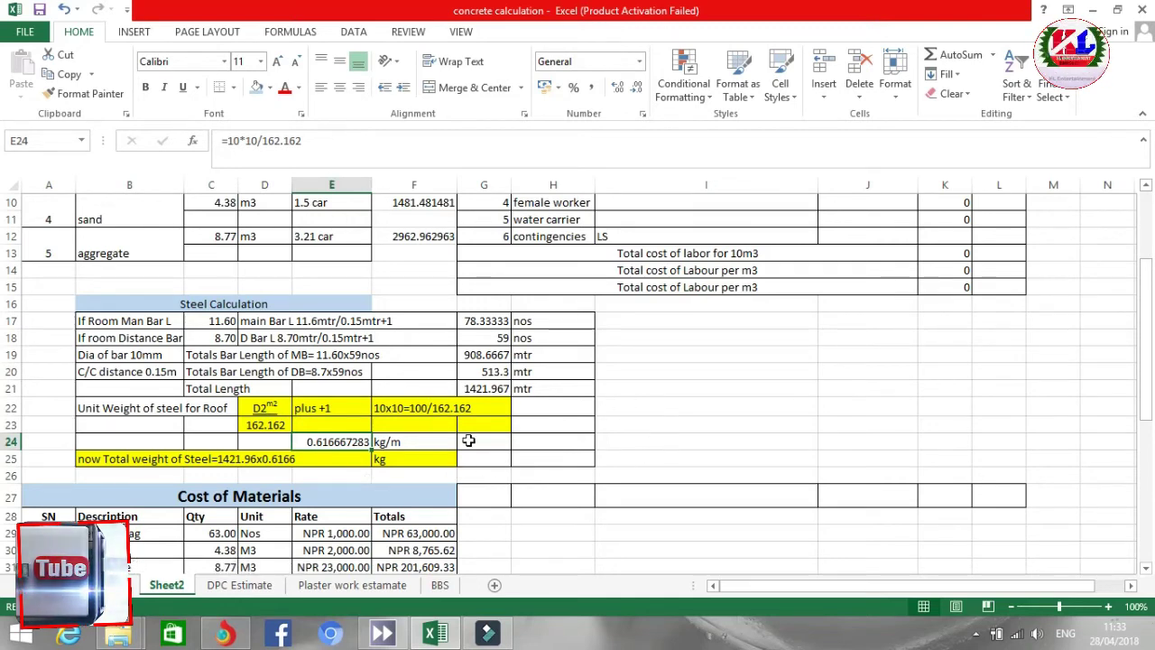
pyautogui.click(677, 412)
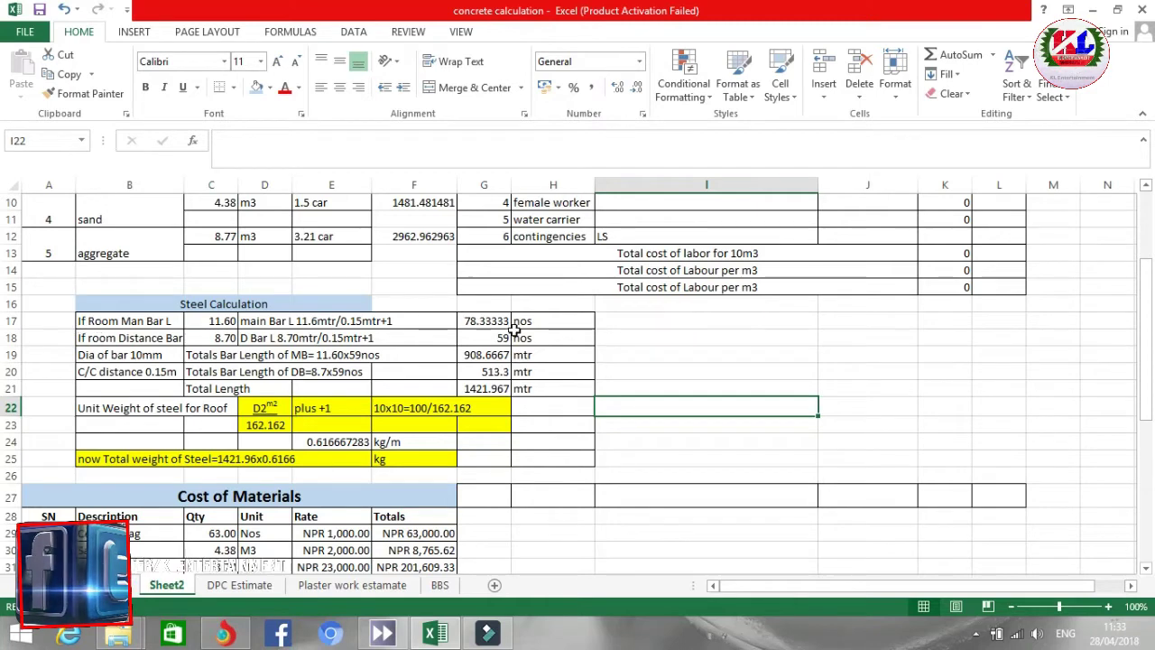
# Step: Calculate the total weight of steel in E25 with the formula =G21*E24
pyautogui.click(329, 442)
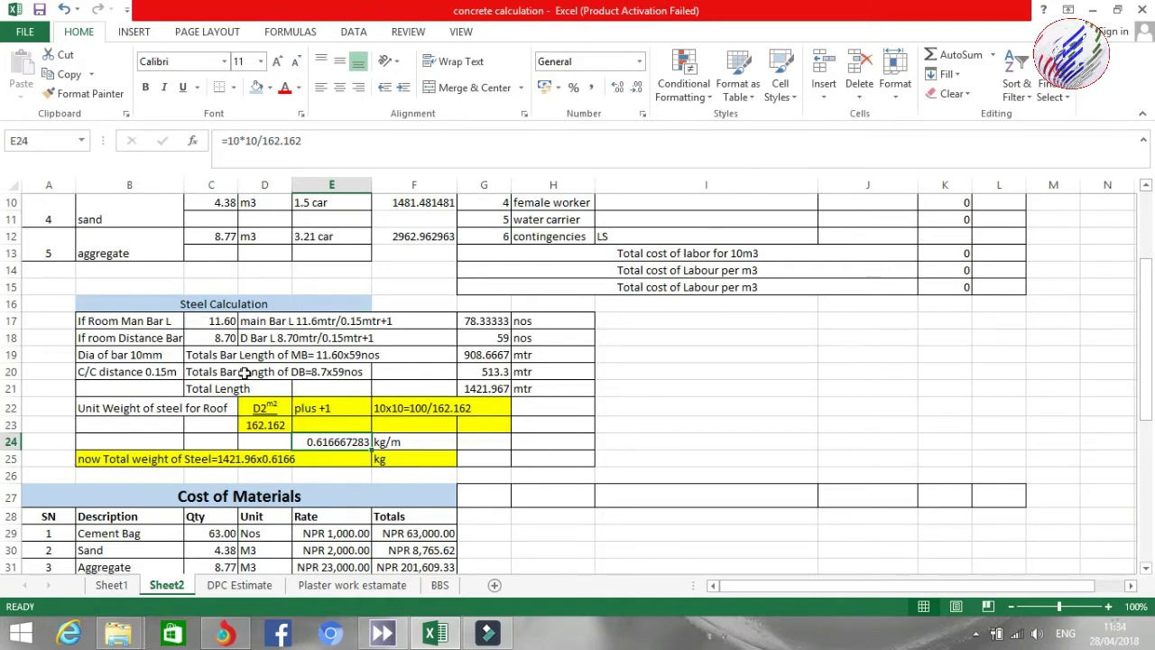
pyautogui.click(331, 462)
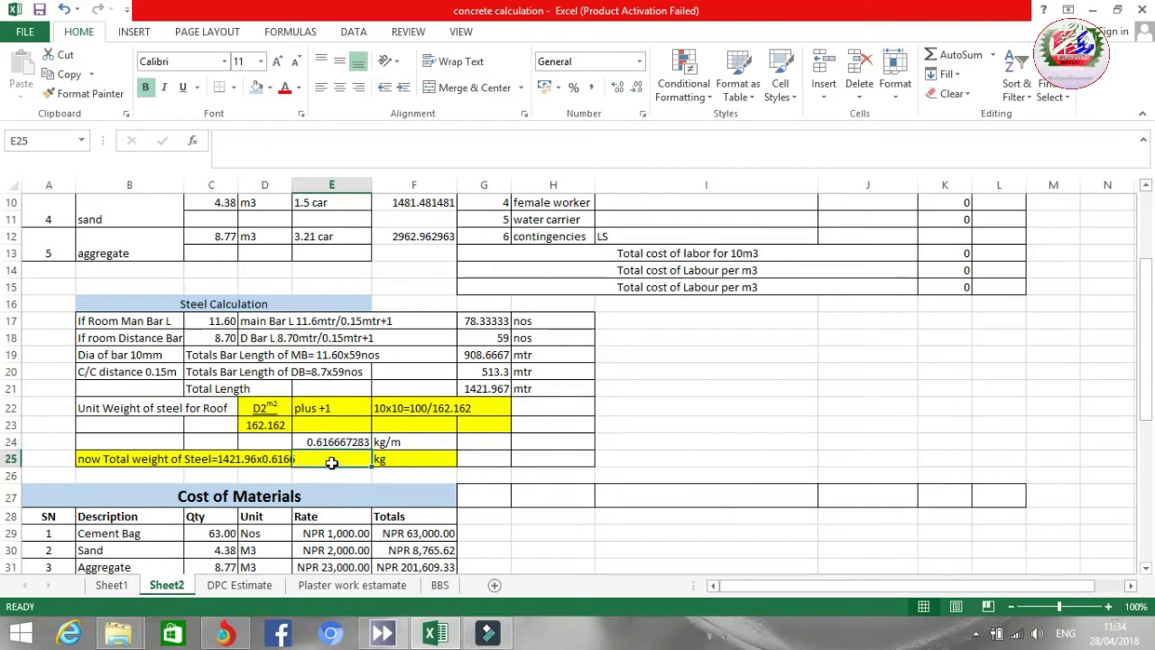
pyautogui.write('=')
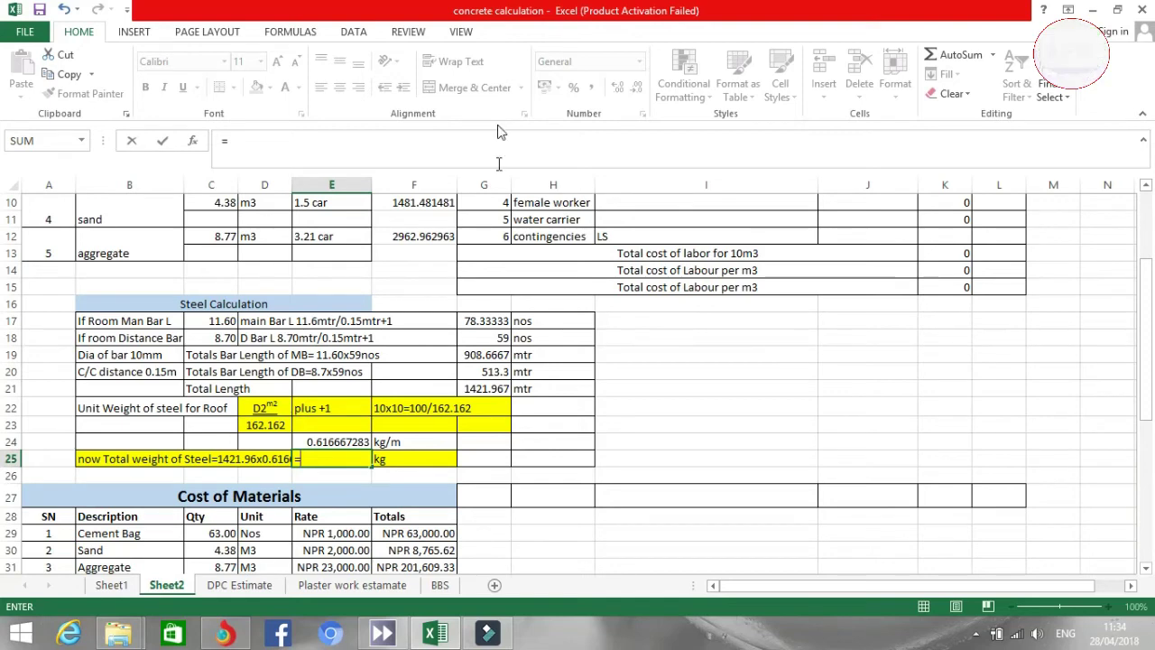
pyautogui.click(481, 388)
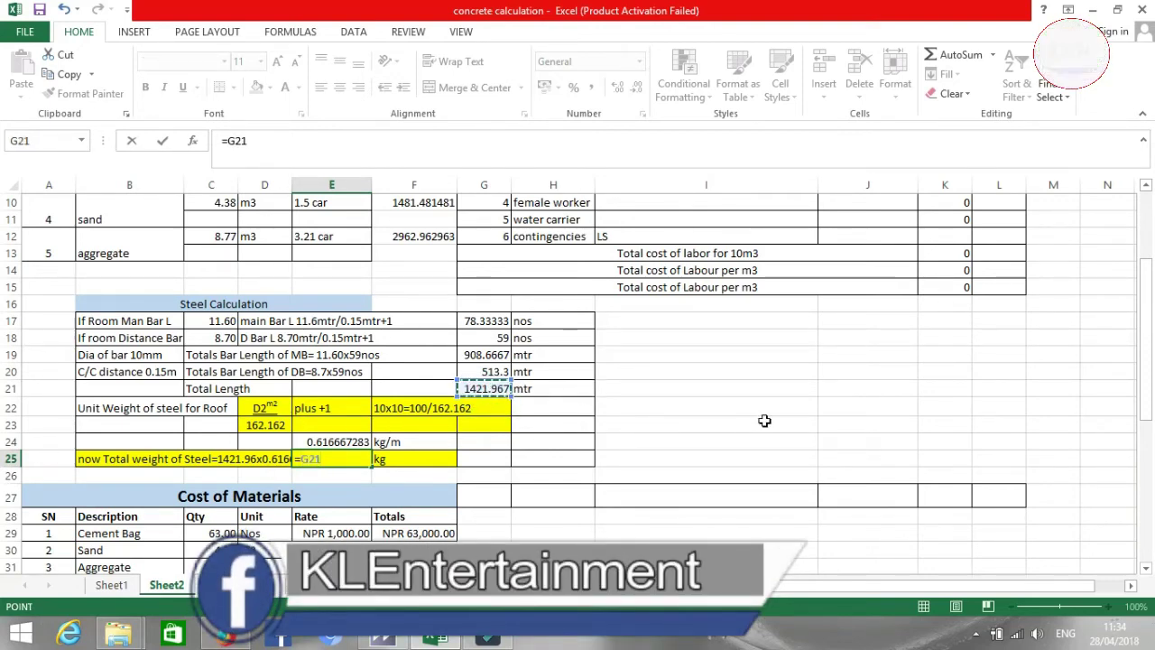
pyautogui.write('*')
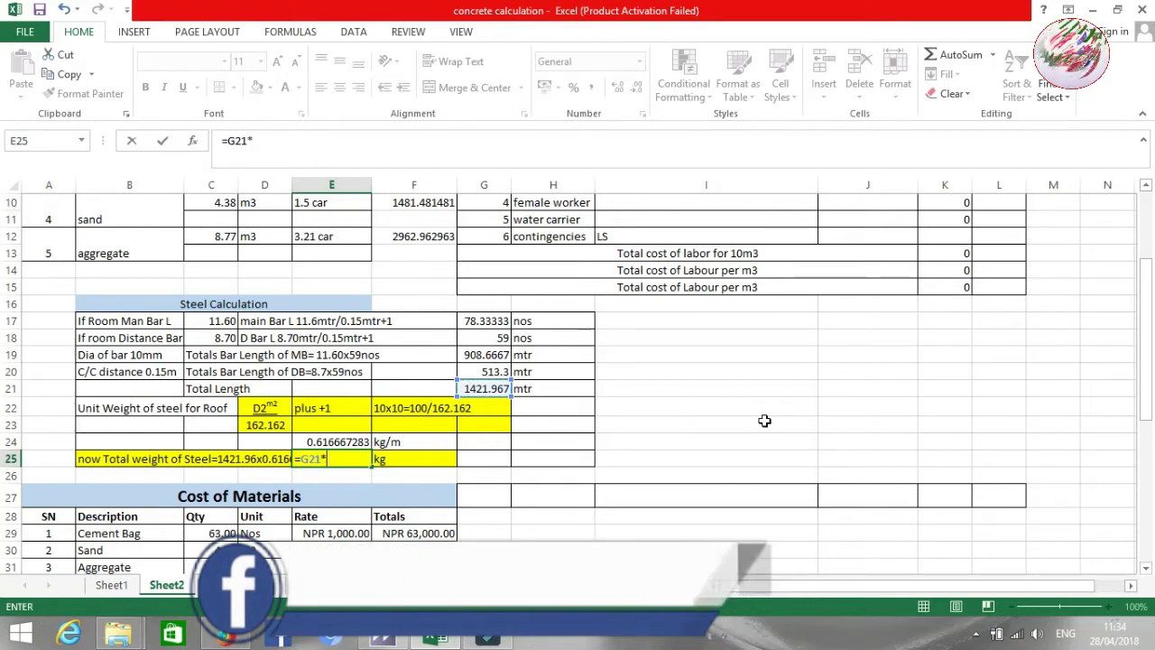
pyautogui.click(361, 442)
pyautogui.press('Return')
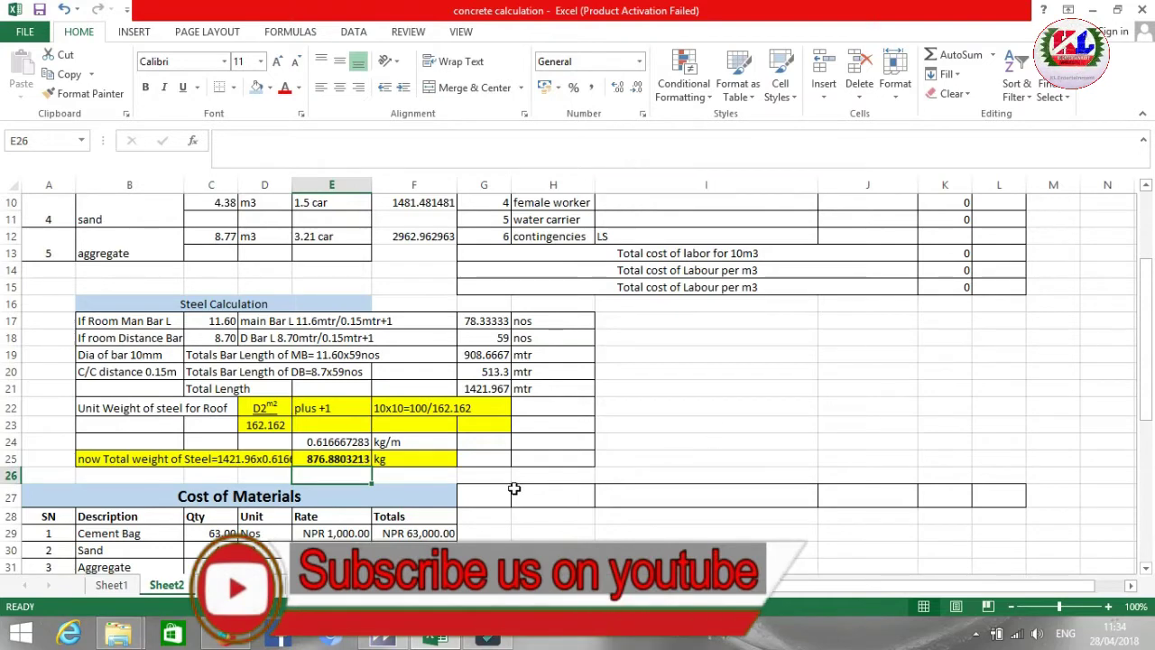
# Step: Review the Cost of Materials table in rows 27 to 35 together with the steel calculation above it
pyautogui.scroll(-1, 441, 477)
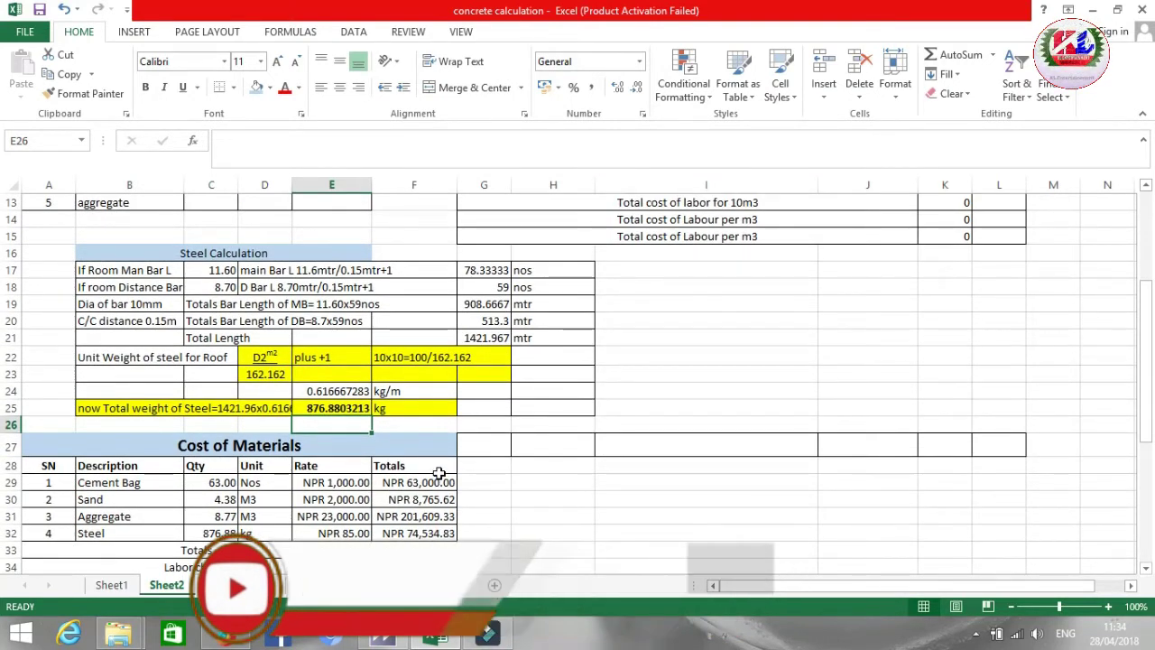
pyautogui.scroll(2, 438, 473)
pyautogui.scroll(-3, 61, 294)
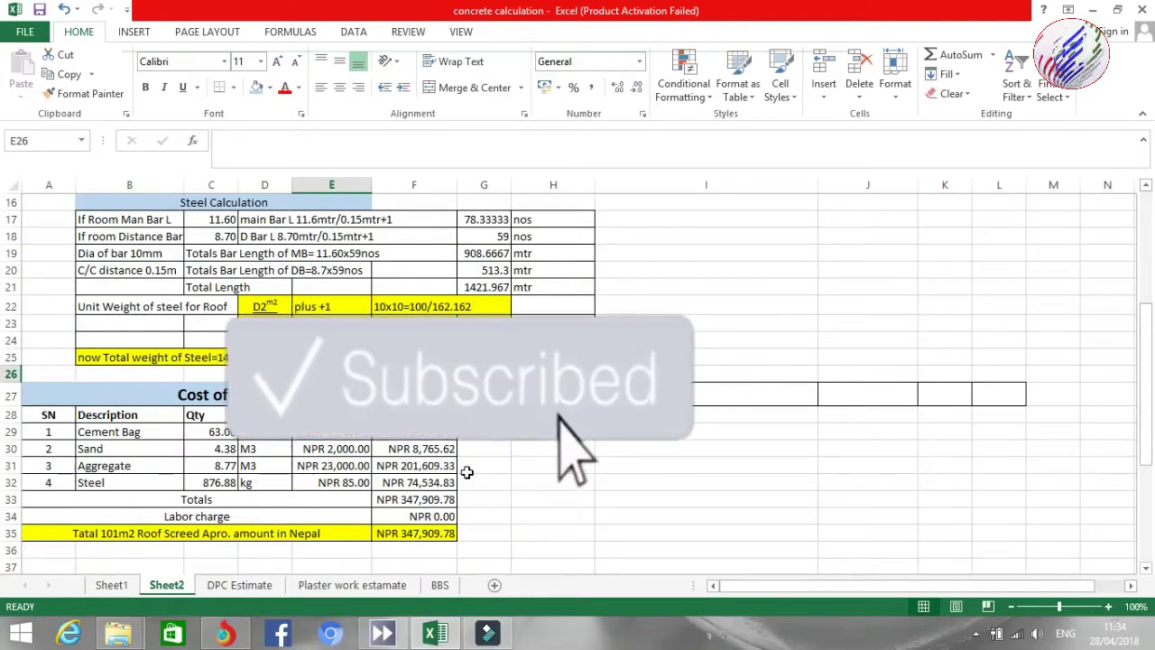
pyautogui.scroll(-1, 60, 294)
pyautogui.moveTo(44, 339); pyautogui.dragTo(419, 350)
pyautogui.scroll(2, 415, 350)
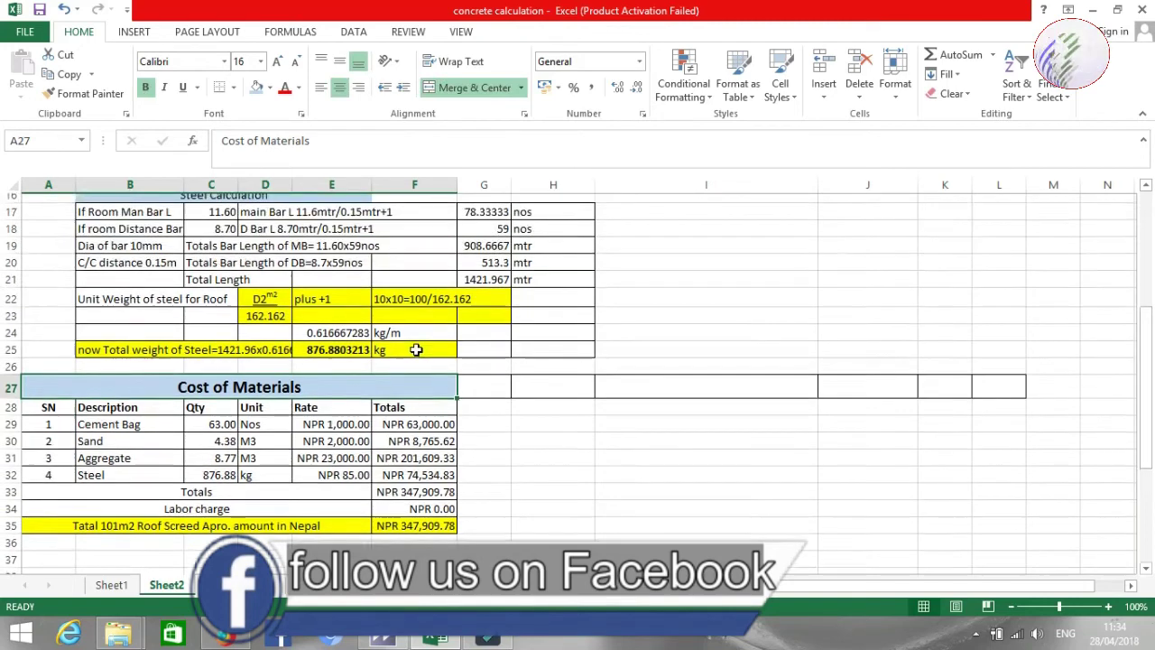
# Step: Clear the four quantities in C29:C32 of the Cost of Materials table
pyautogui.scroll(-2, 302, 408)
pyautogui.moveTo(221, 384); pyautogui.dragTo(229, 428)
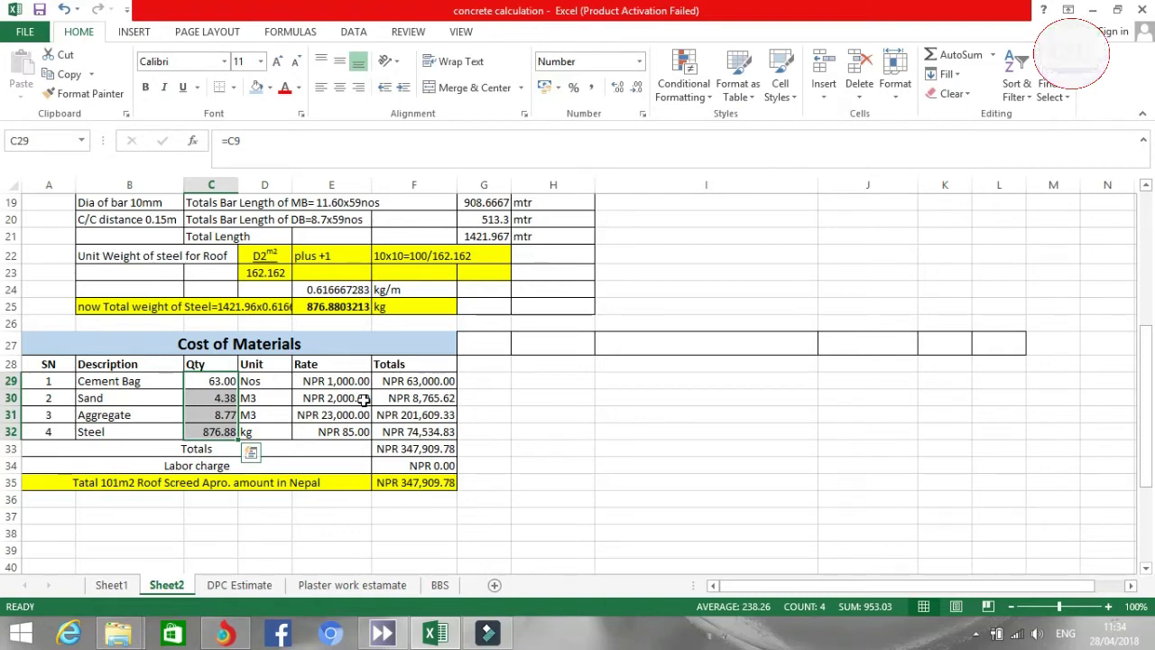
pyautogui.press('Delete')
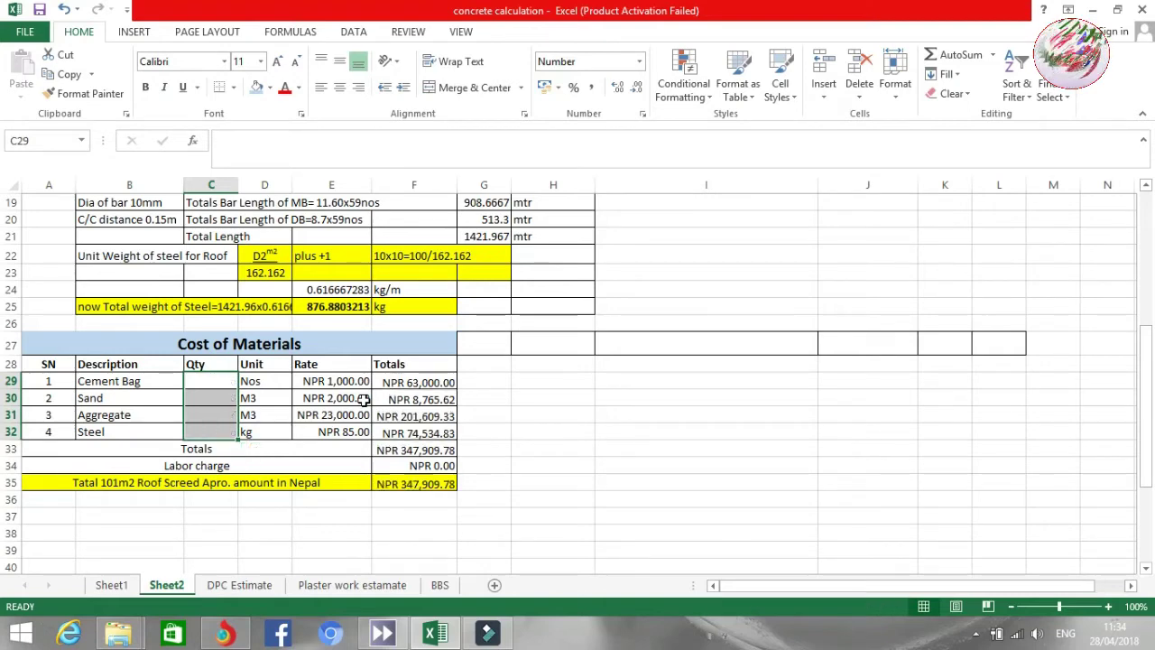
# Step: Clear the cement, sand, aggregate and steel rates in E29:E32 of the Cost of Materials table
pyautogui.press('Right')
pyautogui.press('Right')
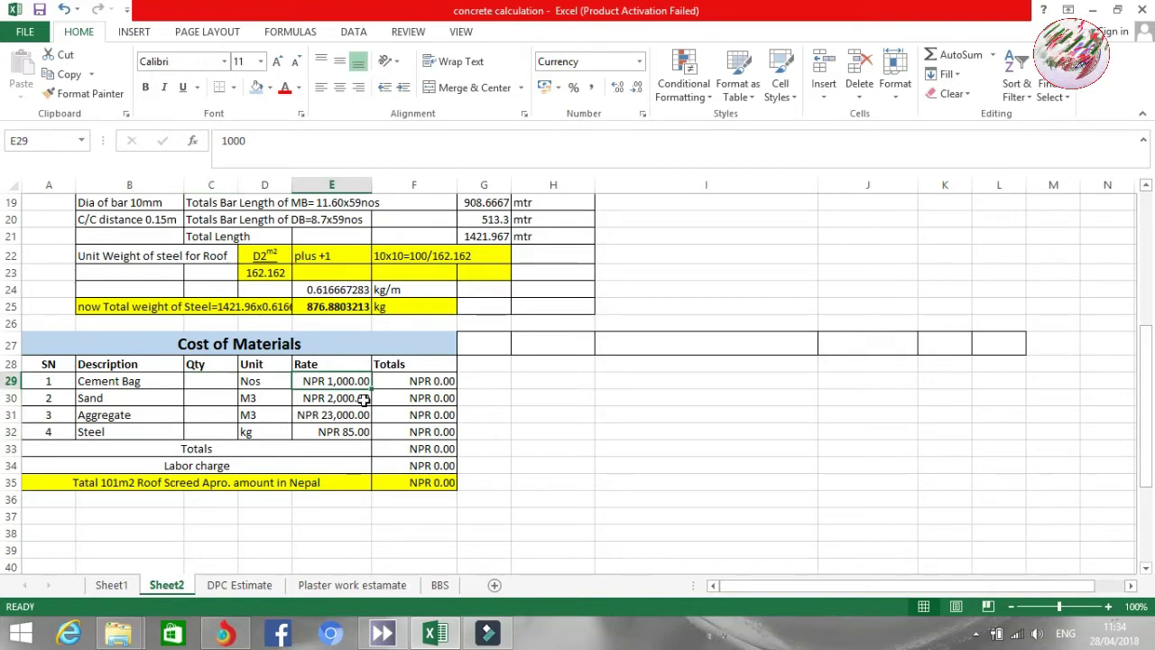
pyautogui.hotkey('shift', 'Down')
pyautogui.hotkey('shift', 'Down')
pyautogui.press('BackSpace')
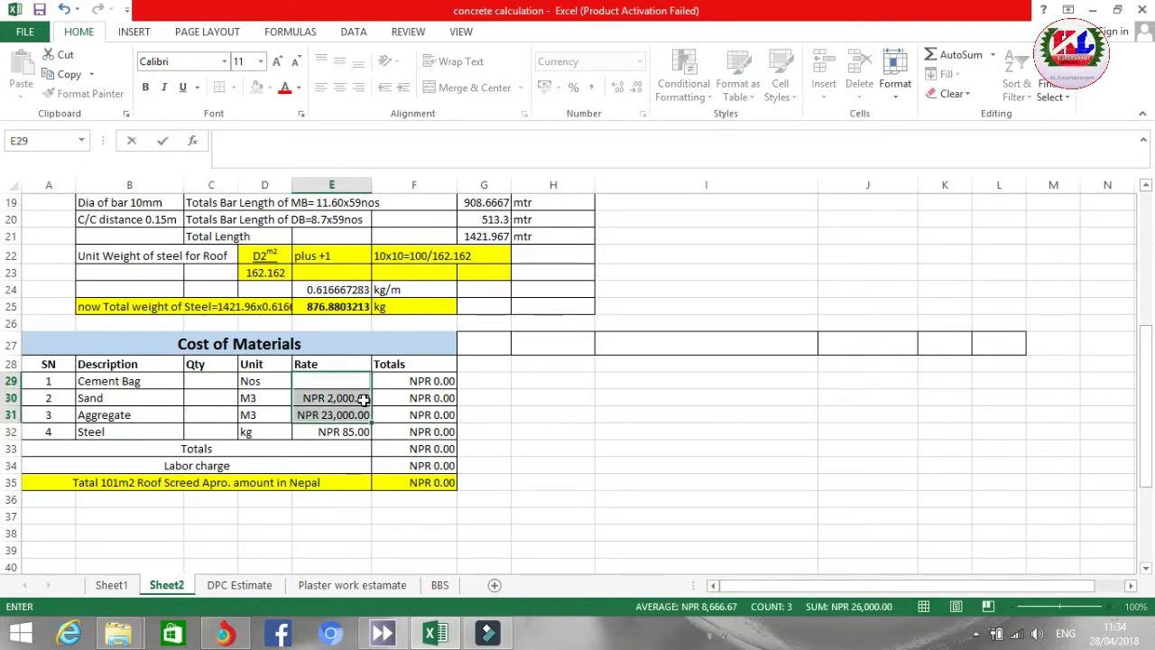
pyautogui.click(364, 400)
pyautogui.press('Delete')
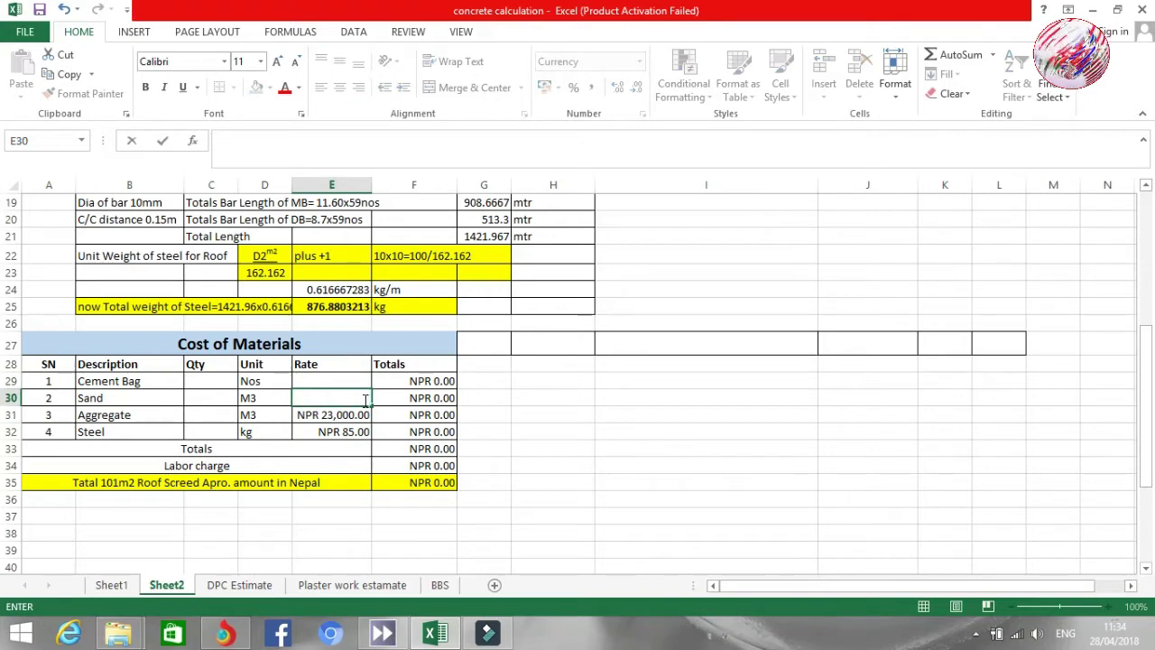
pyautogui.press('Down')
pyautogui.press('BackSpace')
pyautogui.press('Down')
pyautogui.press('BackSpace')
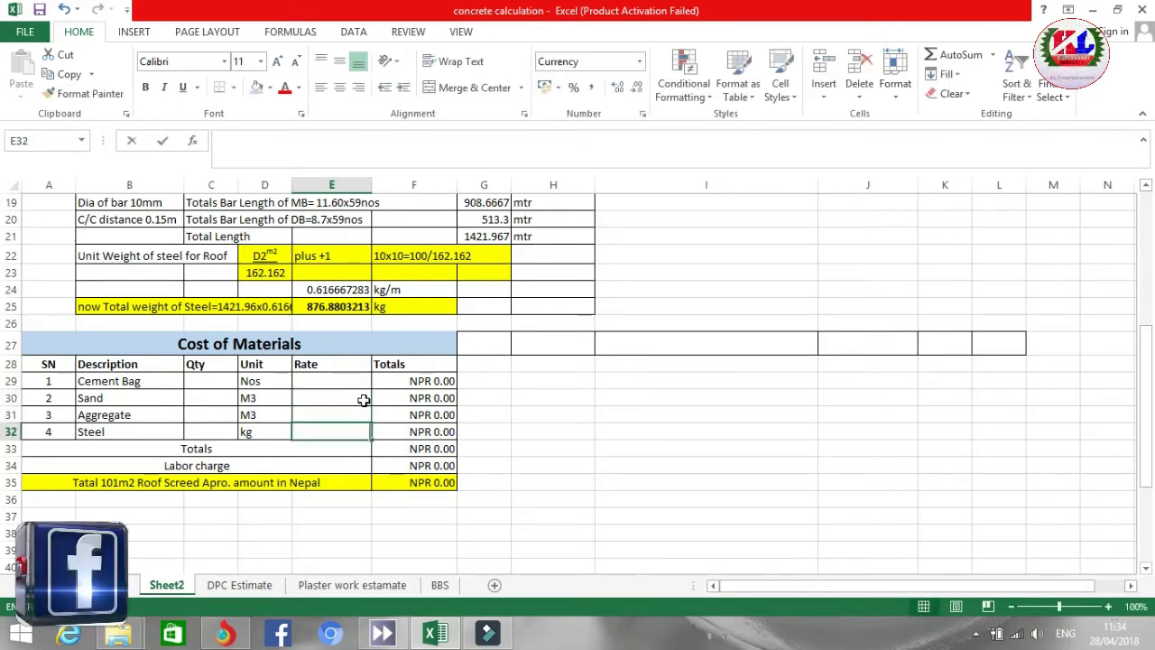
# Step: Link the Cement Bag quantity in C29 to the cement in bags quantity with the formula =C9
pyautogui.scroll(1, 367, 400)
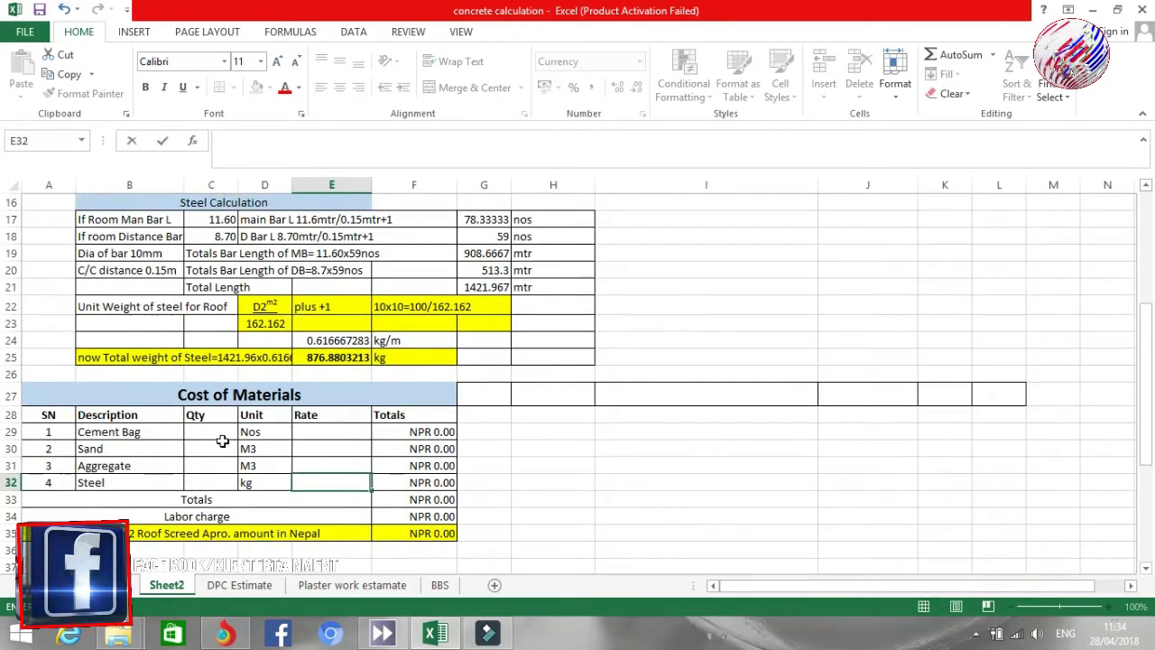
pyautogui.click(223, 431)
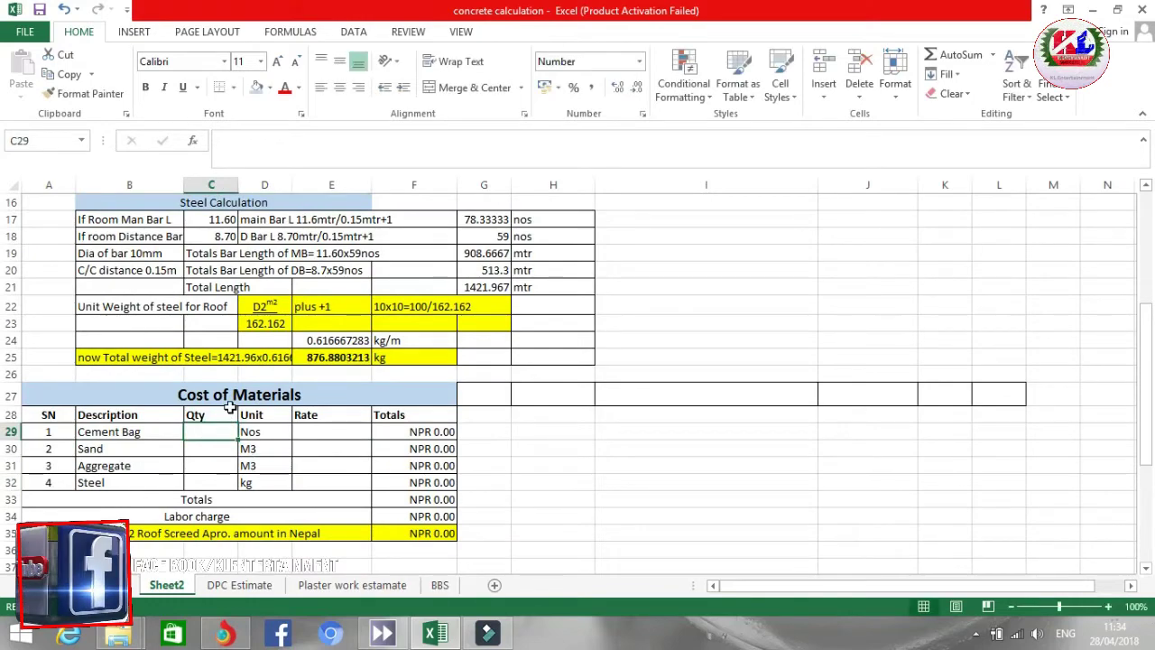
pyautogui.write('=')
pyautogui.scroll(1, 336, 423)
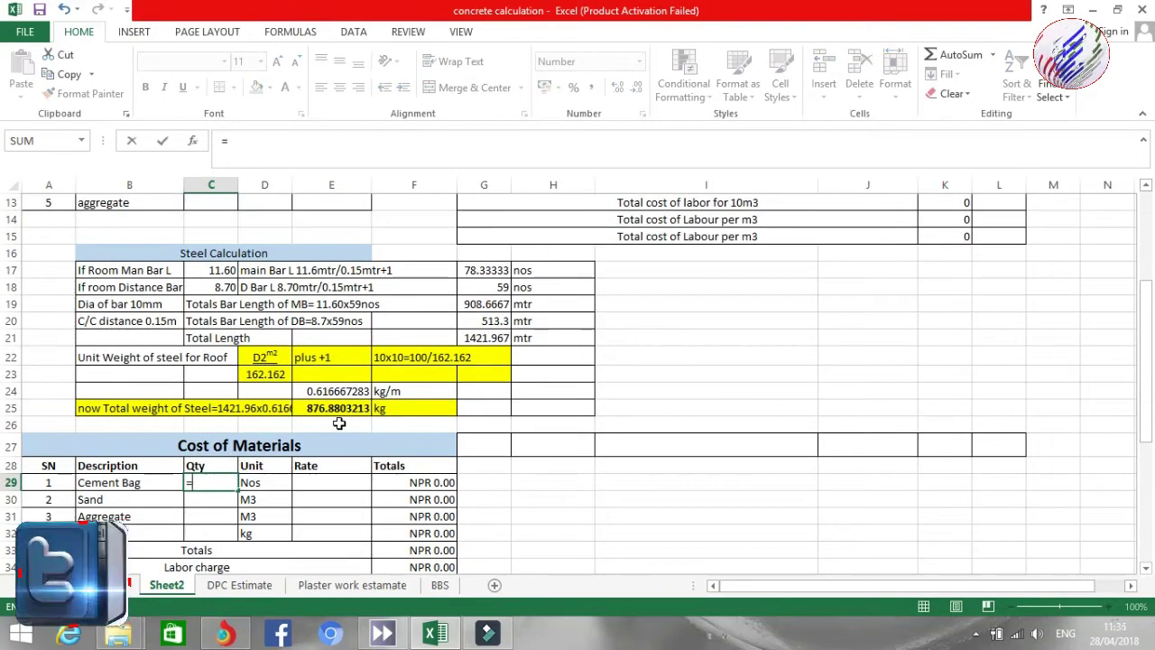
pyautogui.scroll(1, 336, 422)
pyautogui.scroll(3, 337, 422)
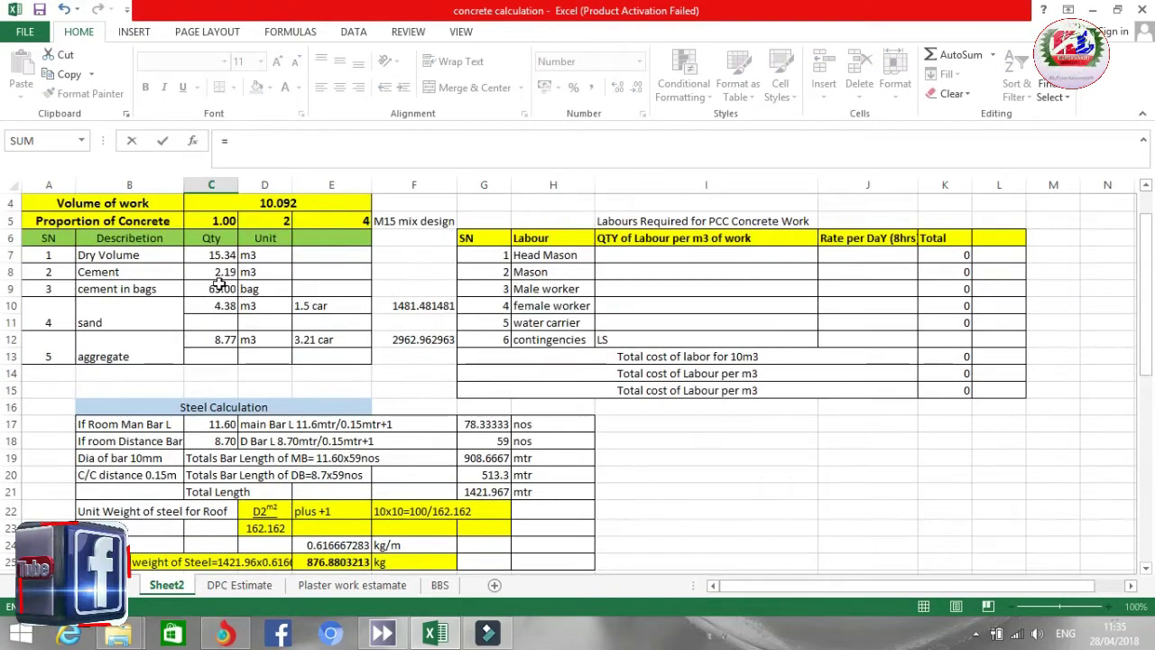
pyautogui.click(218, 287)
pyautogui.press('Return')
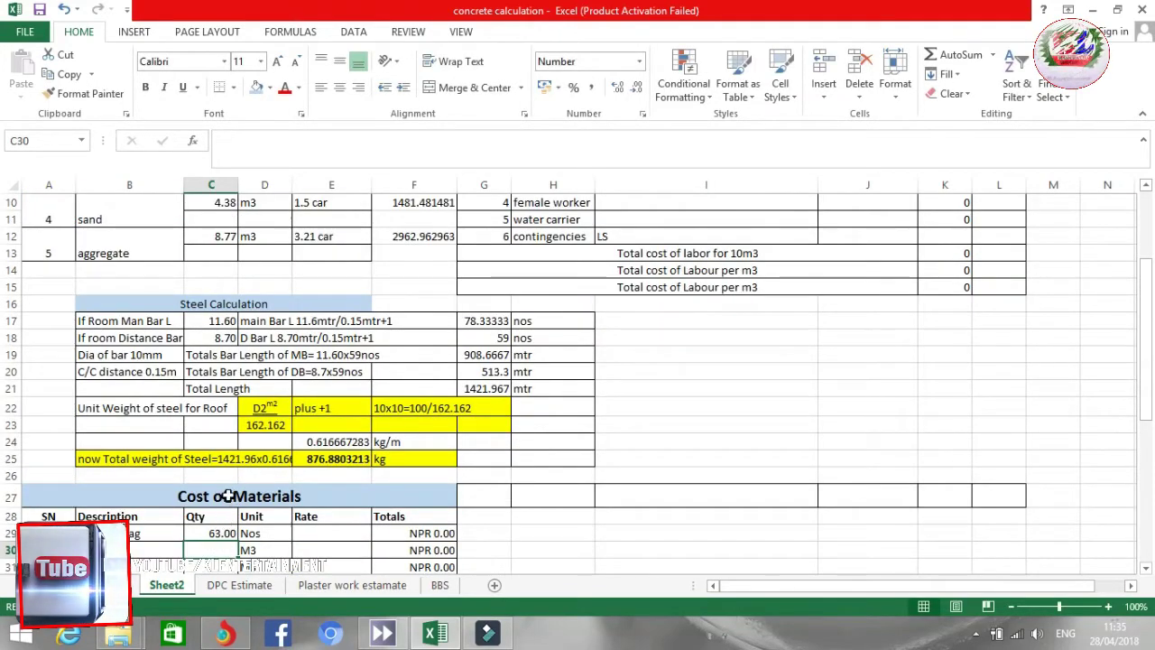
# Step: Link the Sand quantity in C30 to the calculated sand volume with the formula =C10
pyautogui.write('=')
pyautogui.scroll(1, 274, 458)
pyautogui.scroll(1, 273, 458)
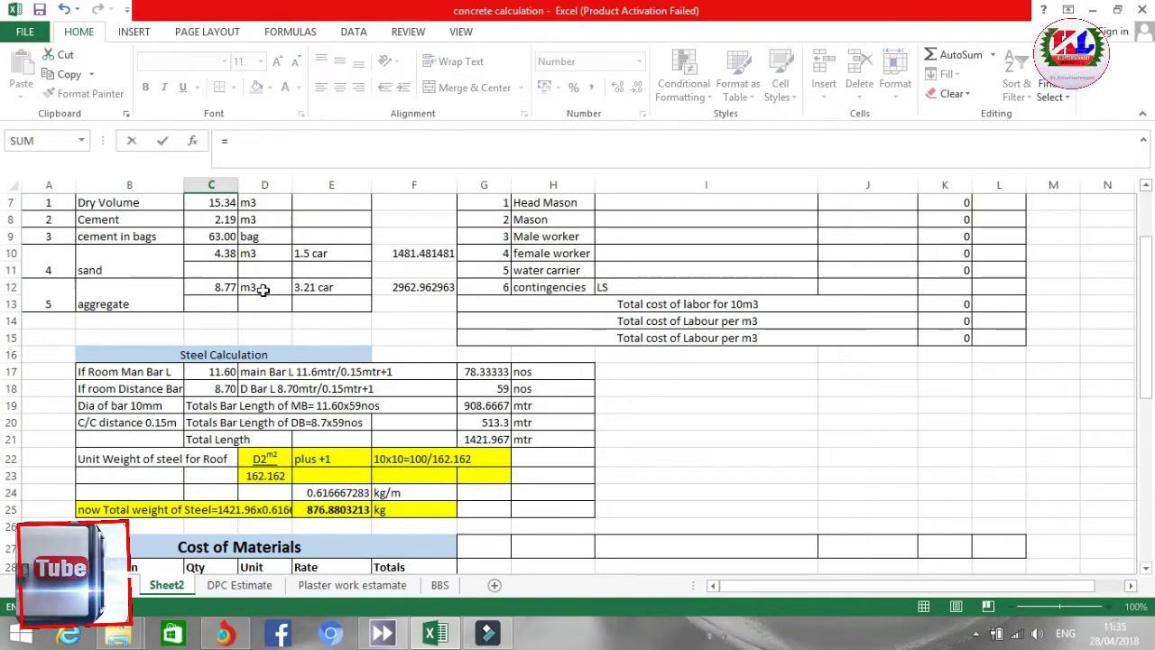
pyautogui.click(223, 253)
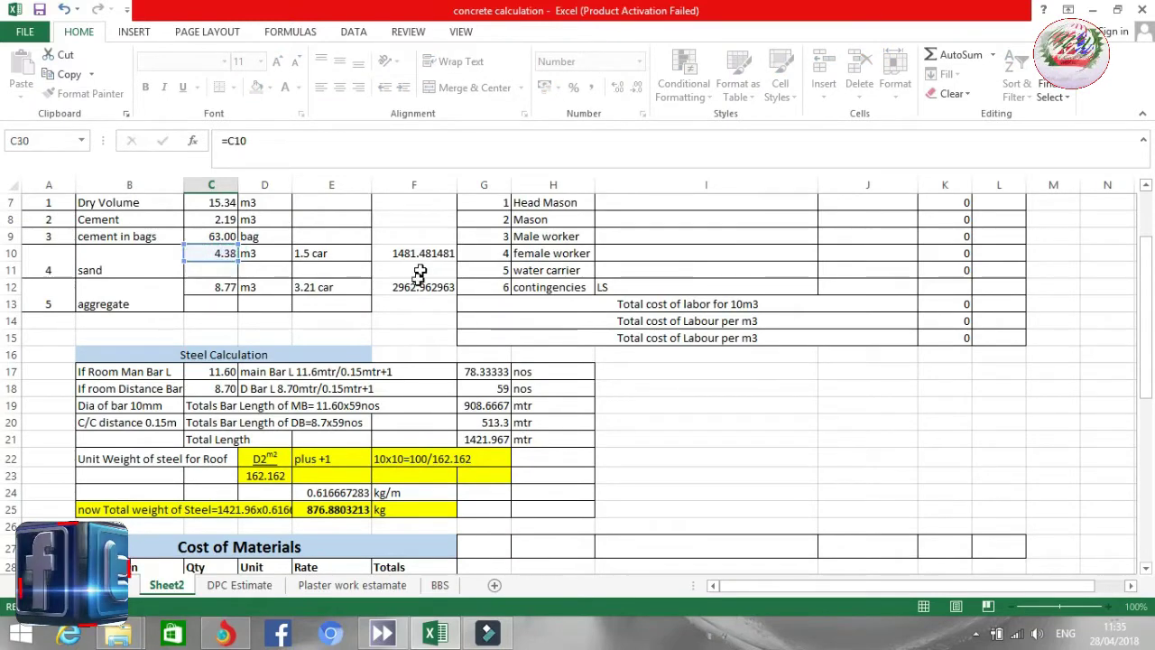
pyautogui.press('Return')
# Step: Link the Aggregate quantity in C31 to the calculated aggregate volume with the formula =C12
pyautogui.scroll(-2, 327, 463)
pyautogui.scroll(1, 233, 478)
pyautogui.scroll(4, 236, 469)
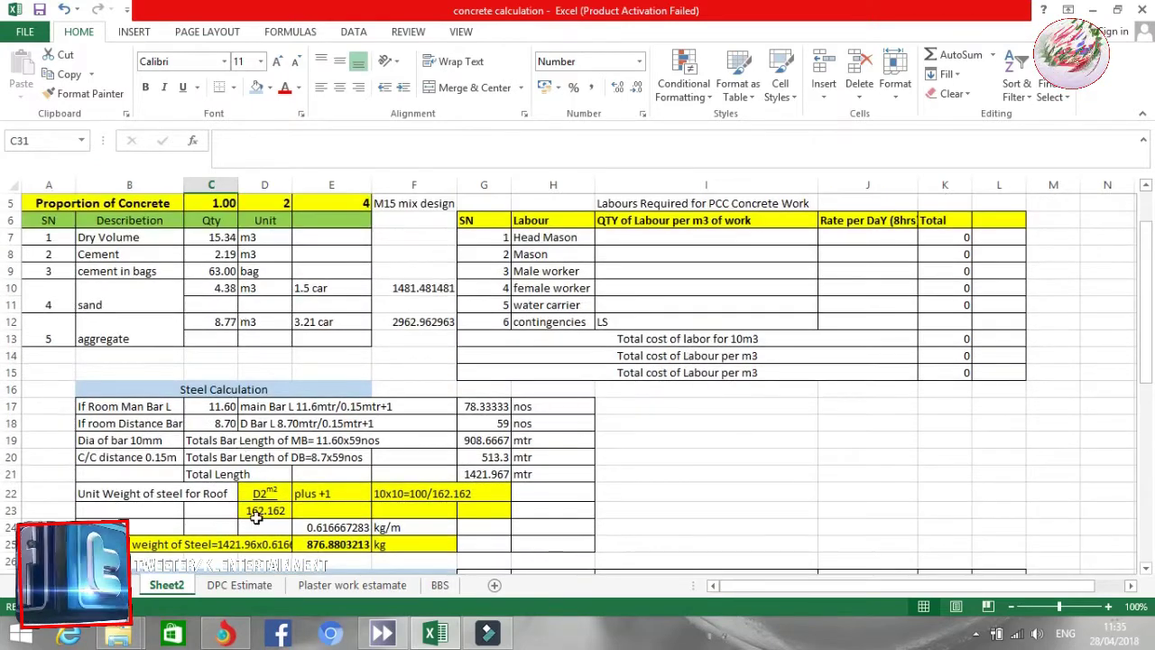
pyautogui.scroll(-4, 255, 449)
pyautogui.write('=')
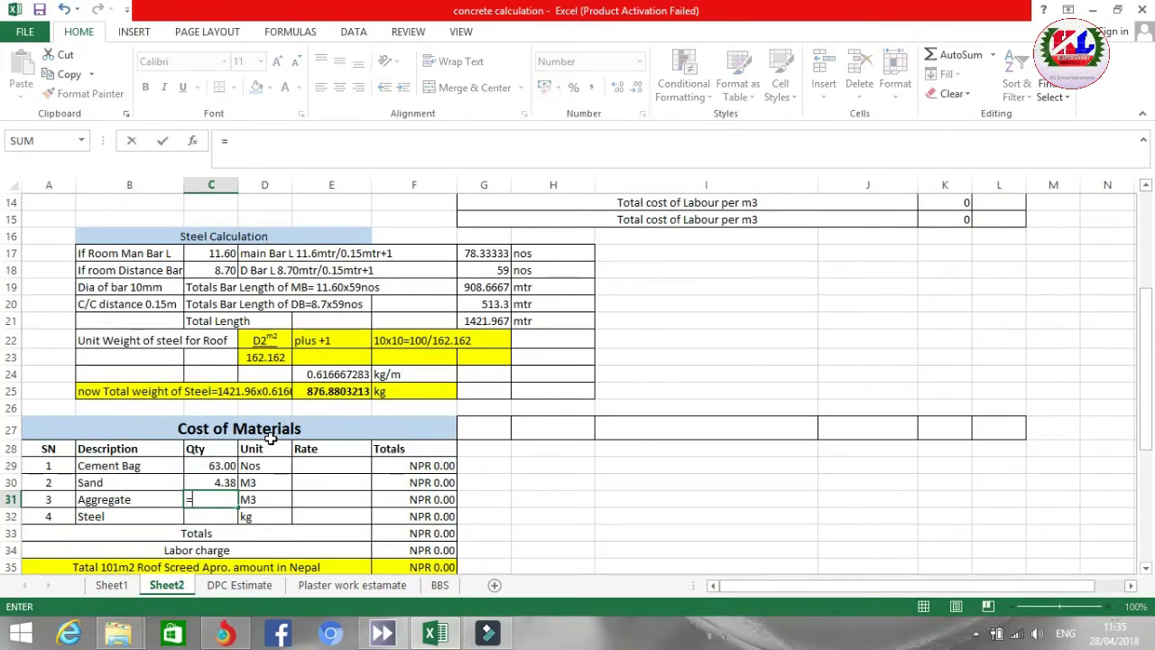
pyautogui.scroll(3, 270, 437)
pyautogui.click(223, 322)
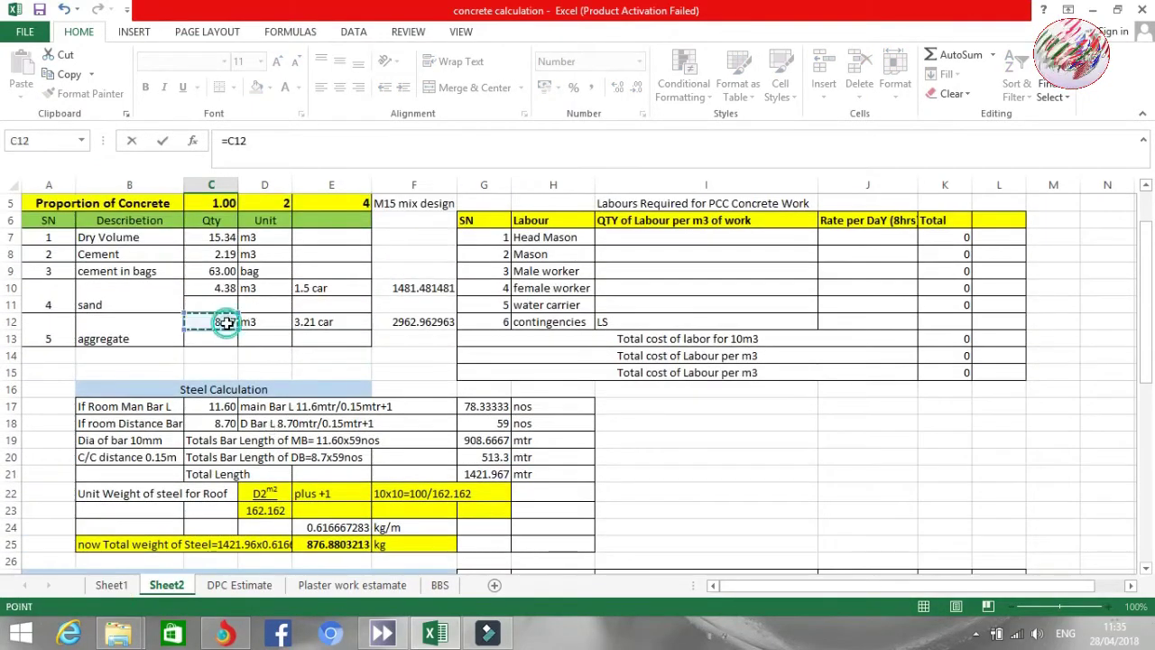
pyautogui.press('Return')
# Step: Link the Steel quantity in C32 to the total steel weight in E25
pyautogui.scroll(-1, 249, 383)
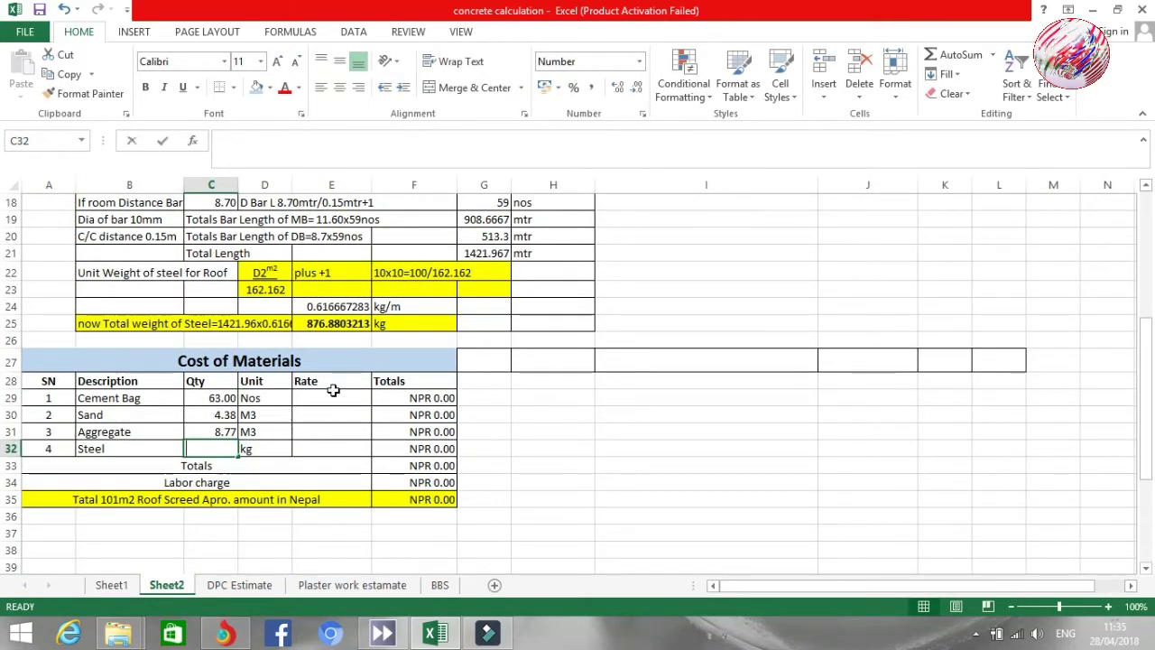
pyautogui.write('=')
pyautogui.press('Return')
pyautogui.click(259, 397)
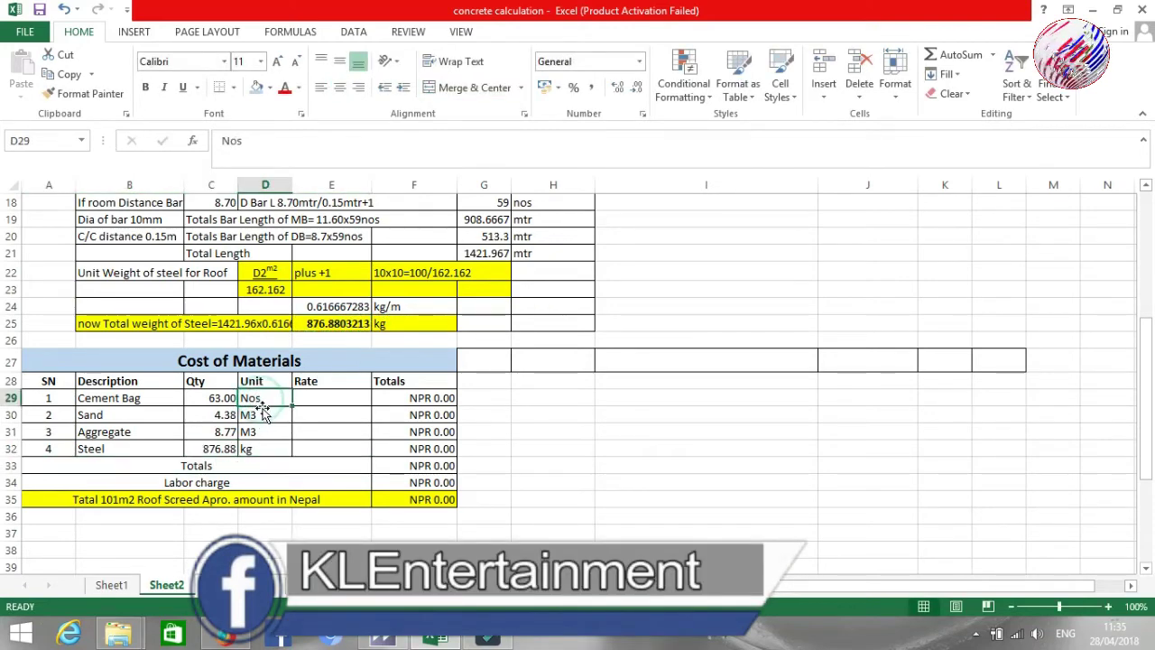
pyautogui.click(264, 414)
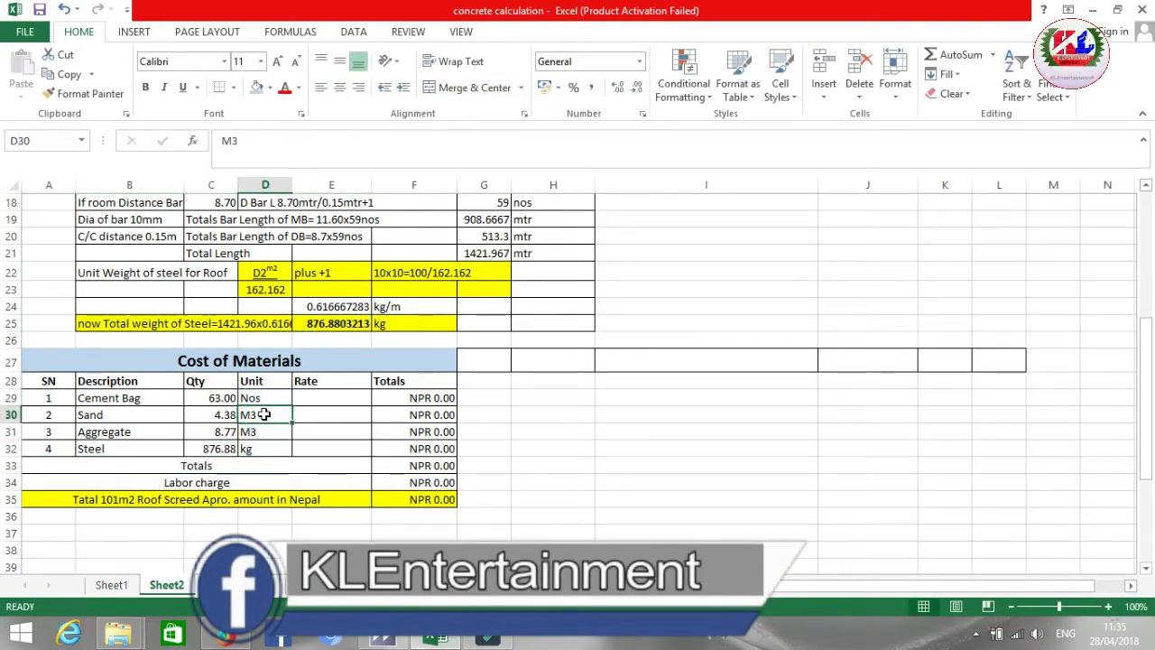
pyautogui.click(267, 431)
pyautogui.click(273, 448)
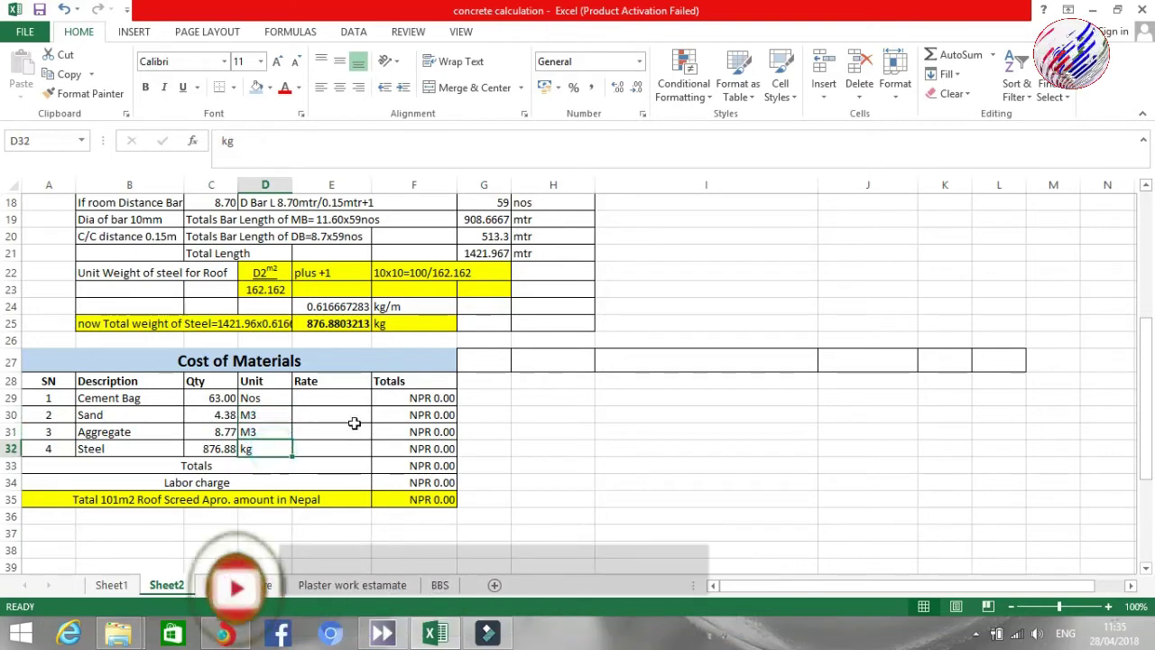
# Step: Enter the rates in E29:E32 as 1000 for cement, 1500 for sand, 2500 for aggregate and 90 for steel
pyautogui.click(341, 397)
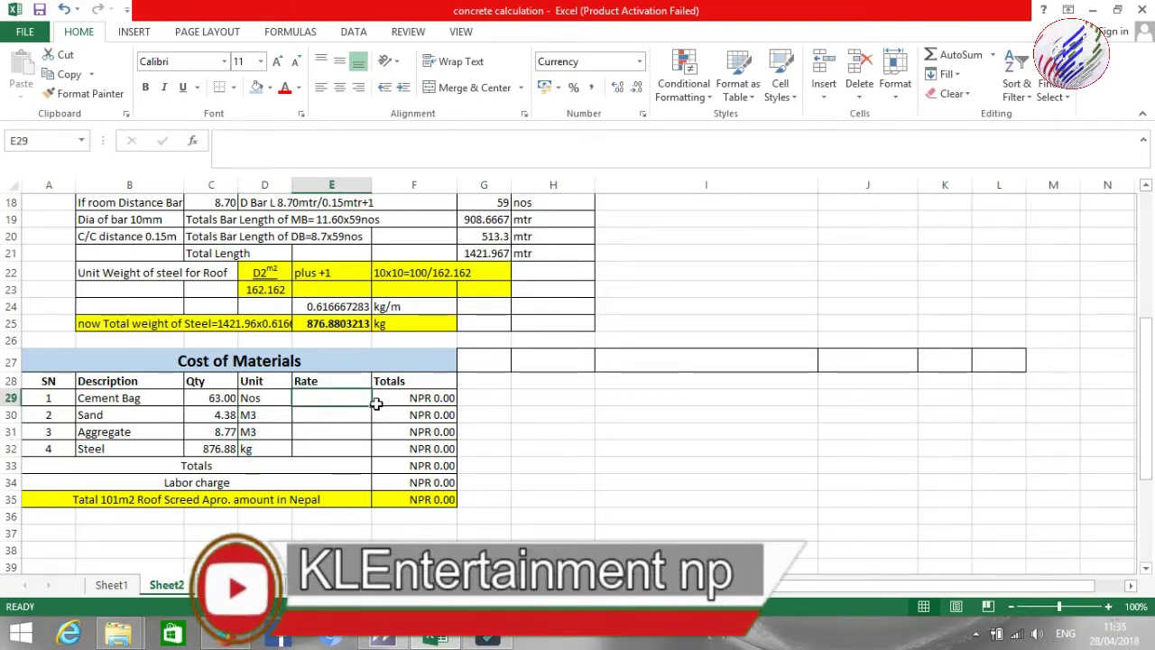
pyautogui.scroll(2, 191, 520)
pyautogui.scroll(-2, 191, 520)
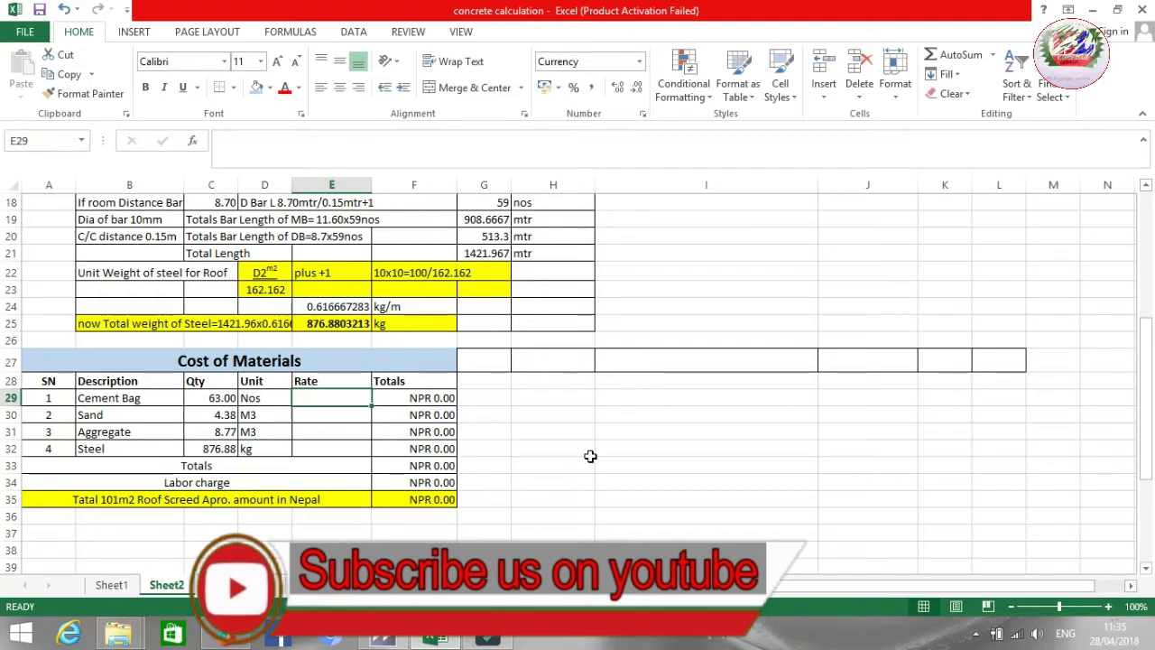
pyautogui.write('1000')
pyautogui.press('Return')
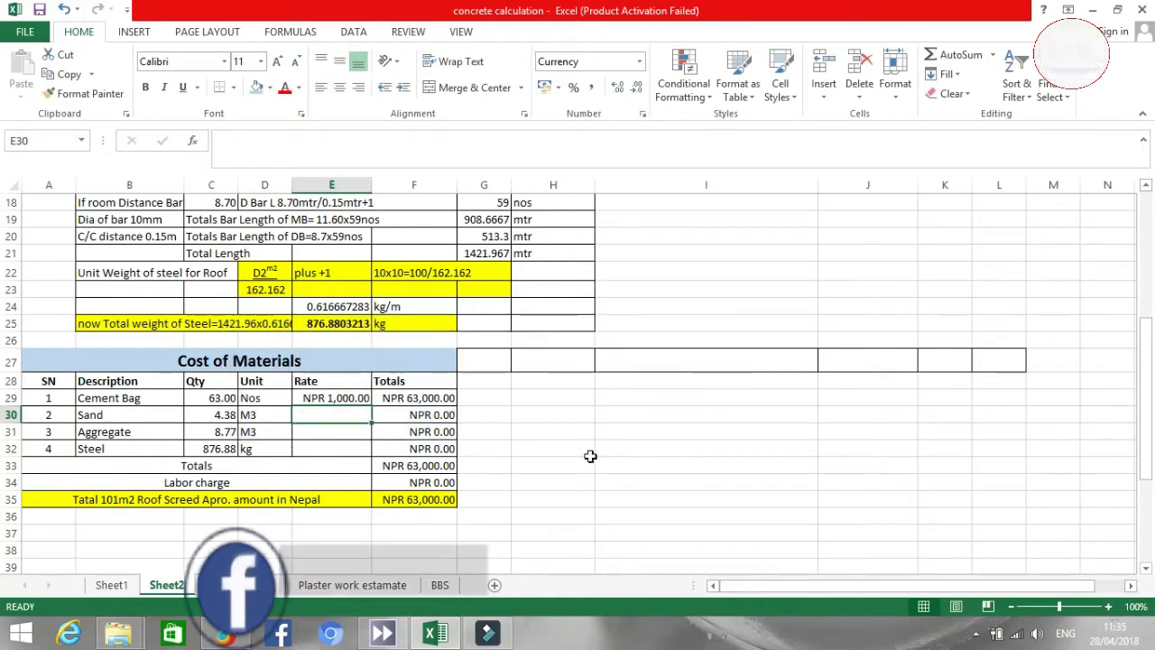
pyautogui.write('1500')
pyautogui.press('Return')
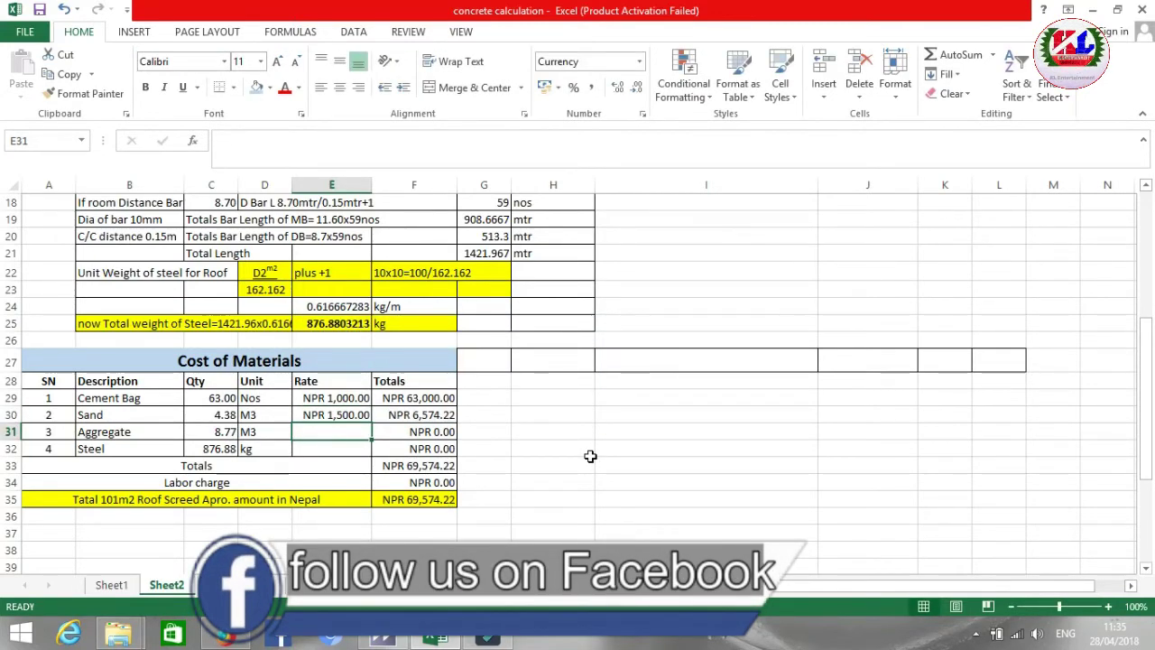
pyautogui.write('2500')
pyautogui.press('Return')
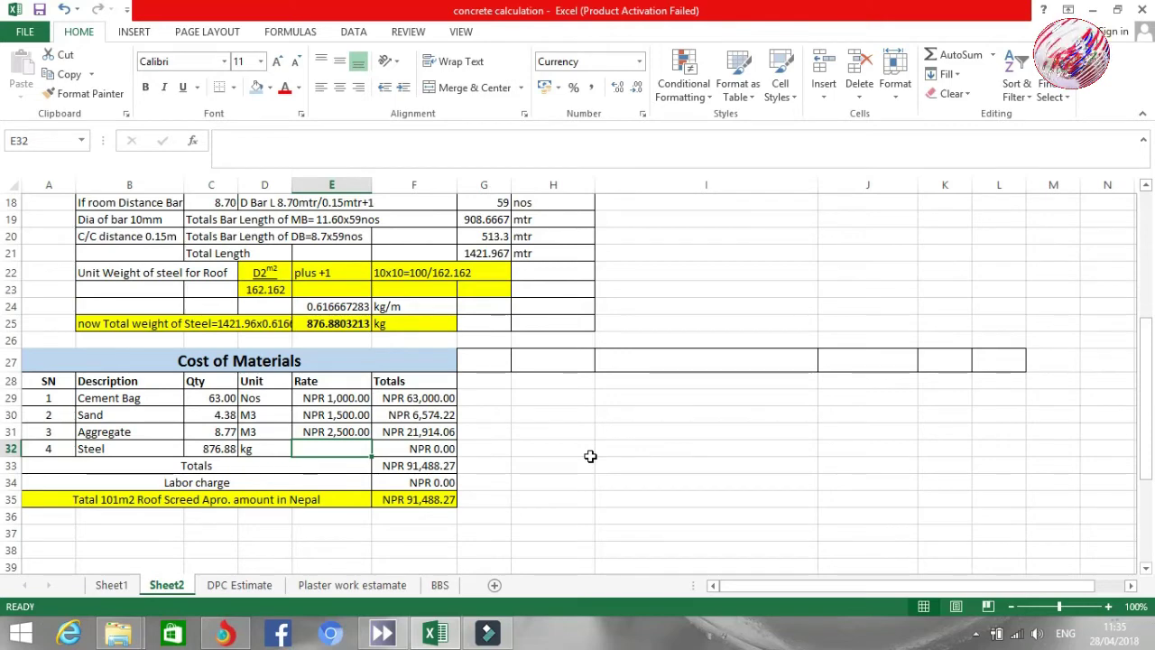
pyautogui.write('90')
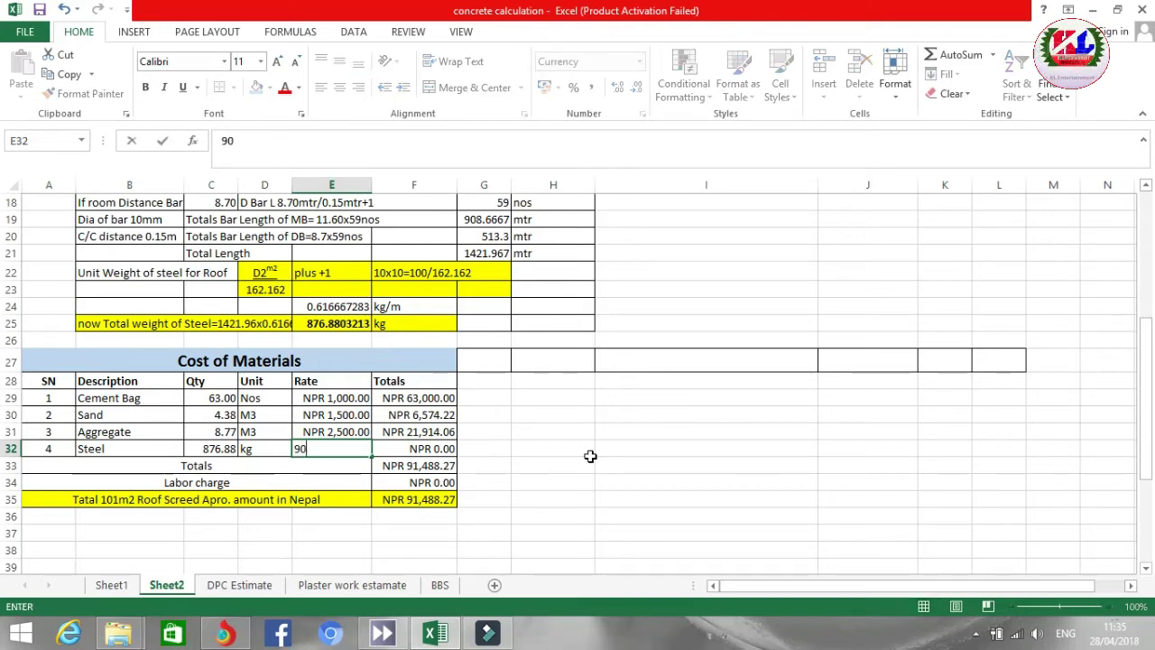
pyautogui.press('Return')
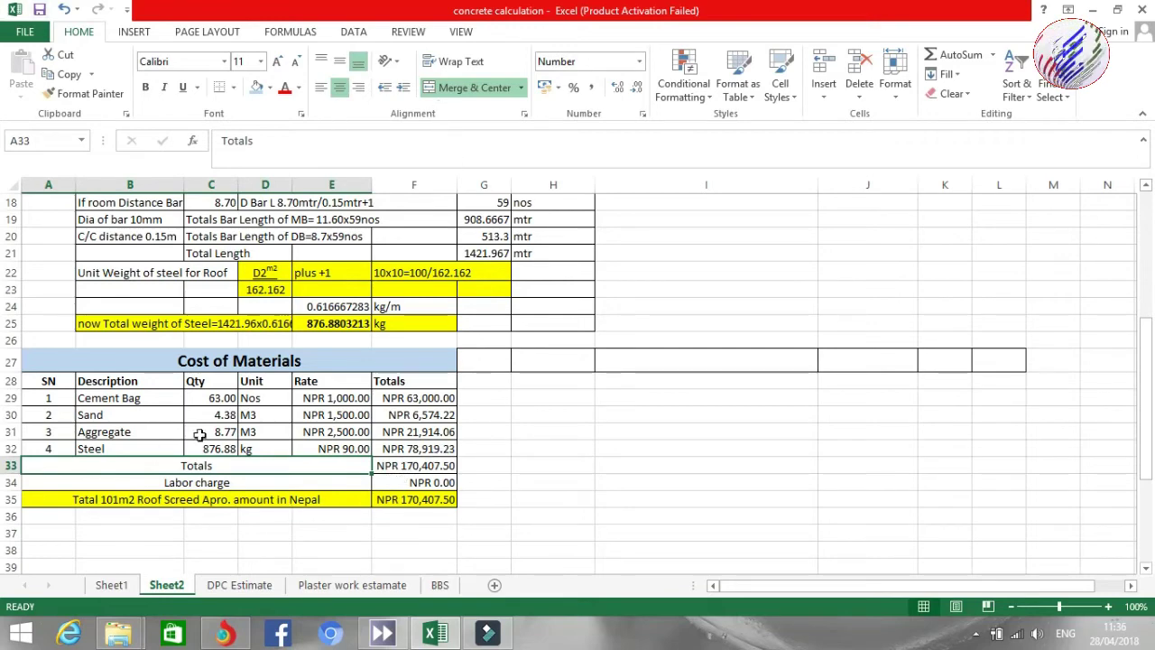
# Step: Try to fill the cement total formula =C29*E29 from F29 down through F33, and undo the fill
pyautogui.click(432, 498)
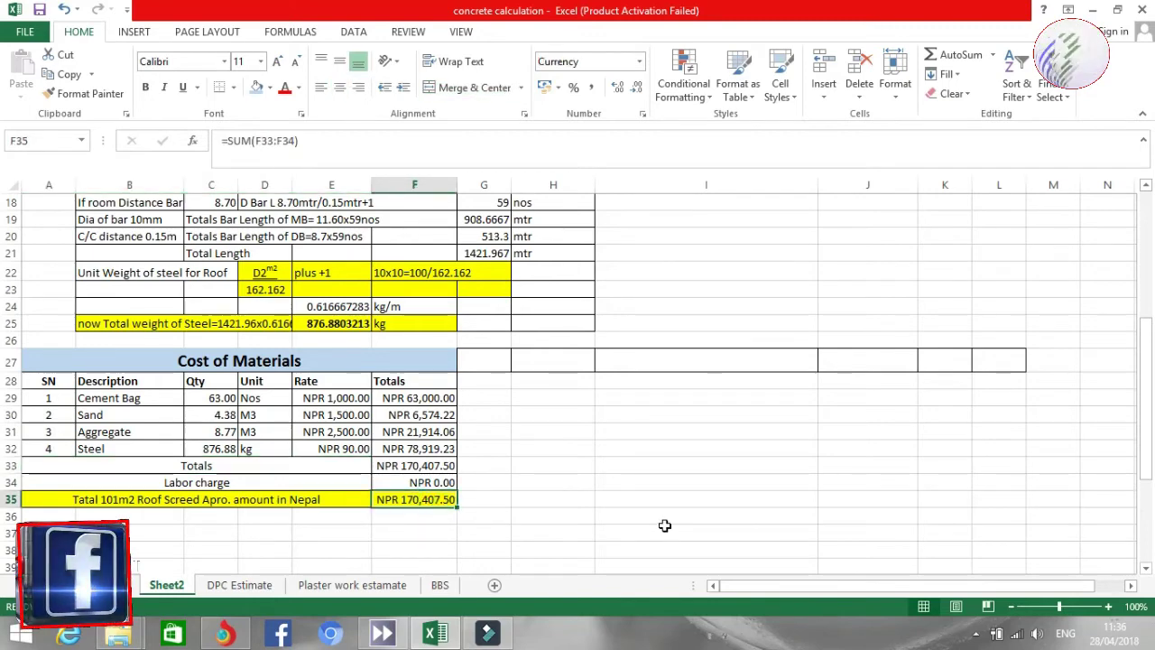
pyautogui.click(415, 401)
pyautogui.moveTo(415, 403); pyautogui.dragTo(415, 465)
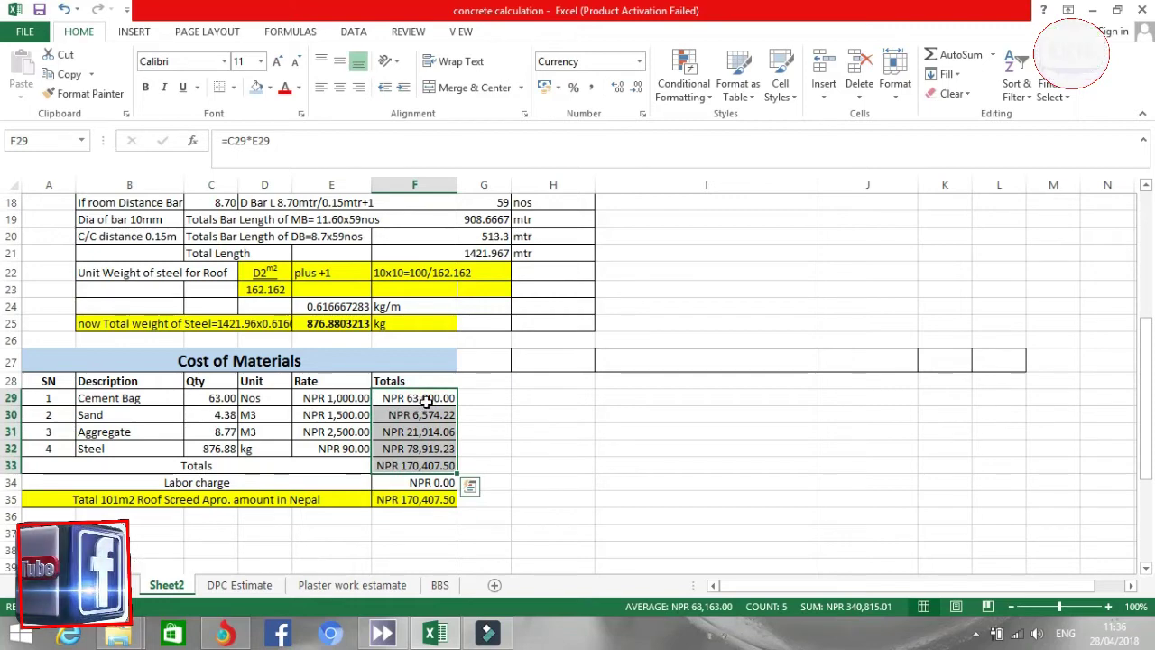
pyautogui.click(426, 400)
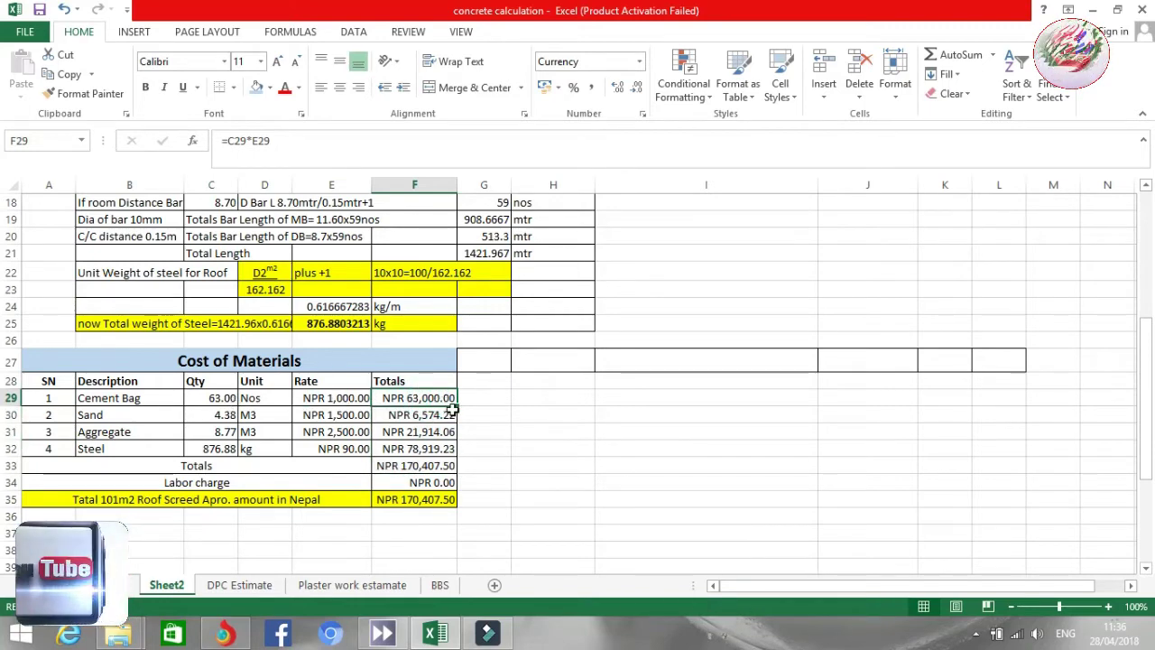
pyautogui.moveTo(458, 406); pyautogui.dragTo(457, 467)
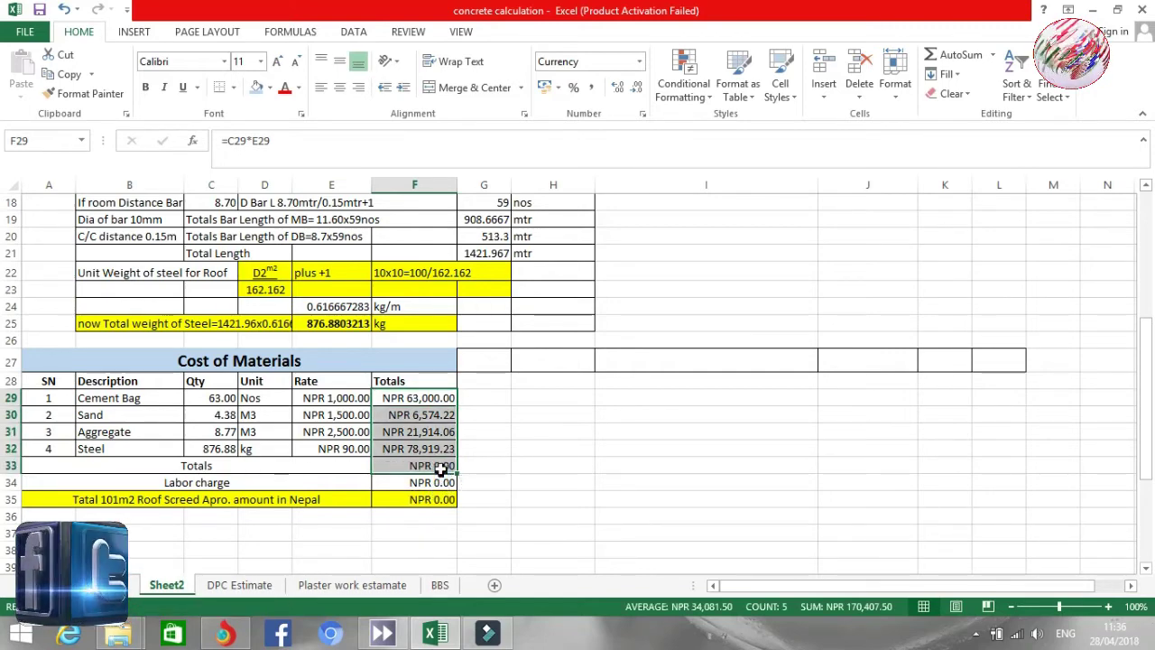
pyautogui.hotkey('ctrl', 'z')
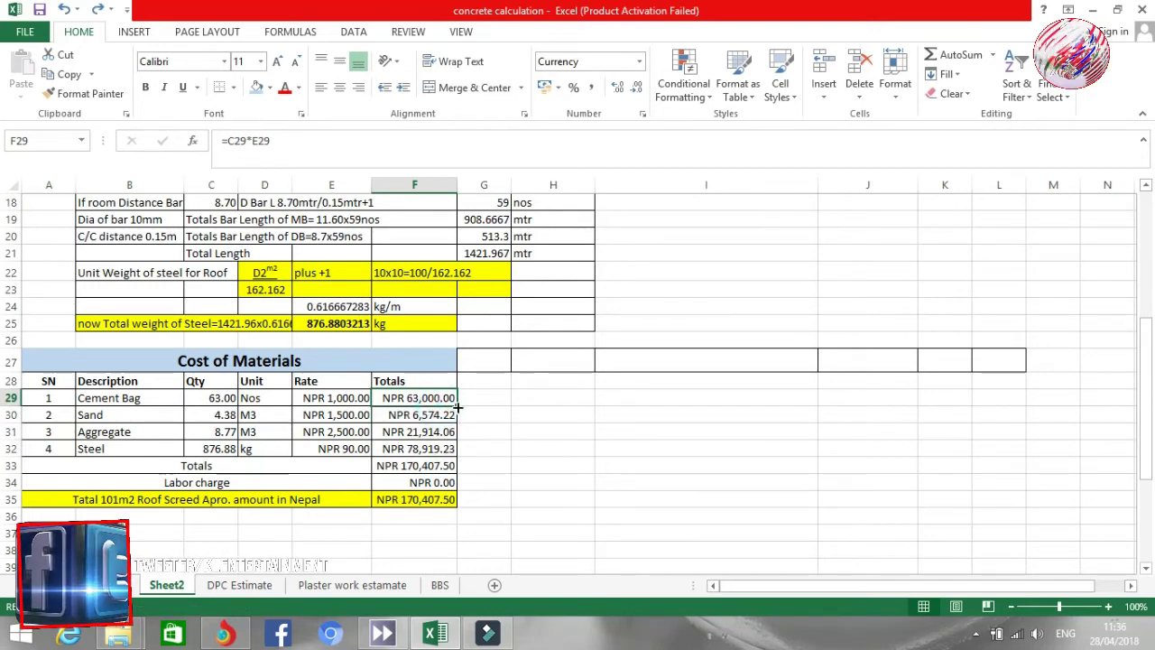
# Step: Fill the cement total formula from F29 down to F32 and total the material costs in F33 with =SUM(F29:F32)
pyautogui.moveTo(457, 406); pyautogui.dragTo(458, 454)
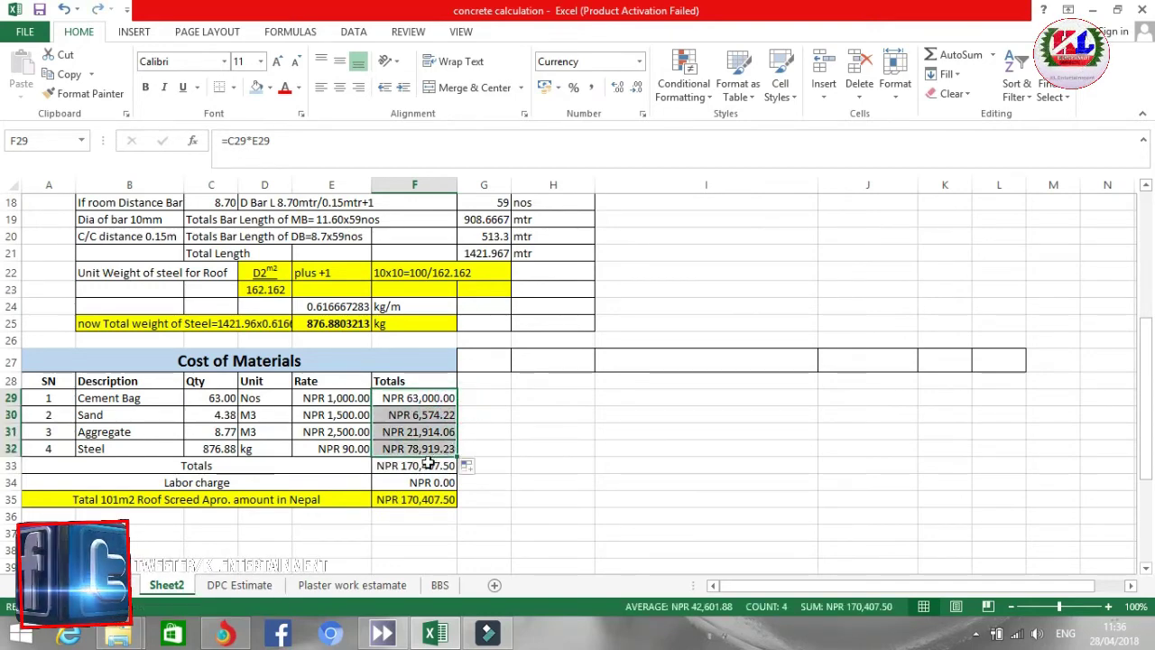
pyautogui.click(424, 465)
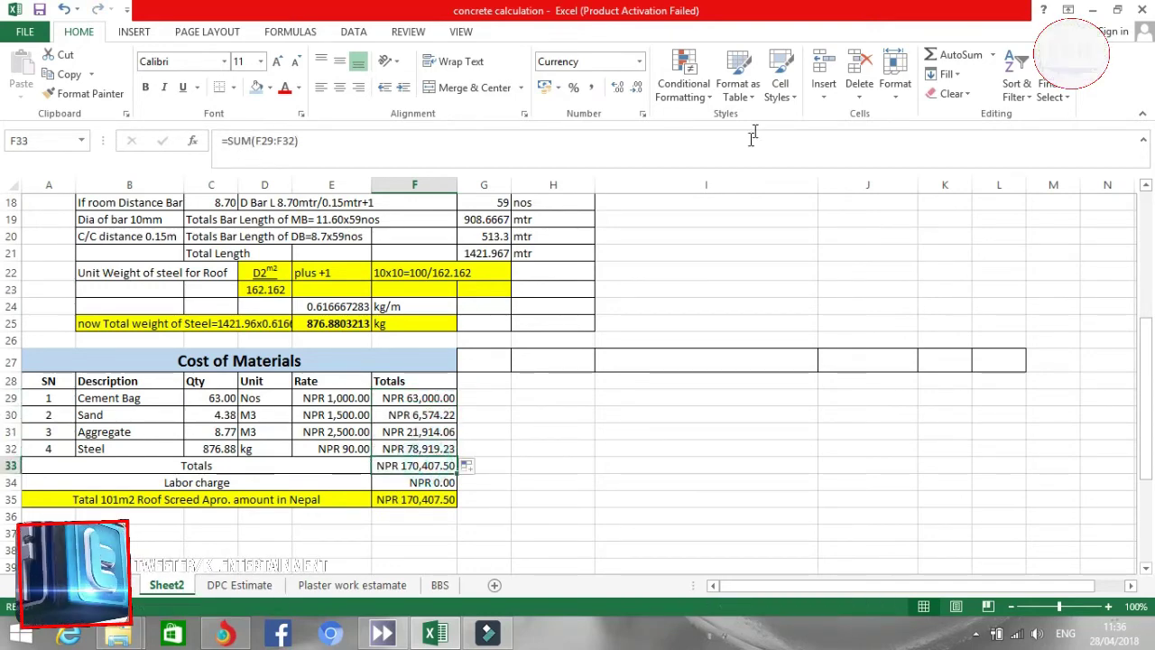
pyautogui.click(954, 55)
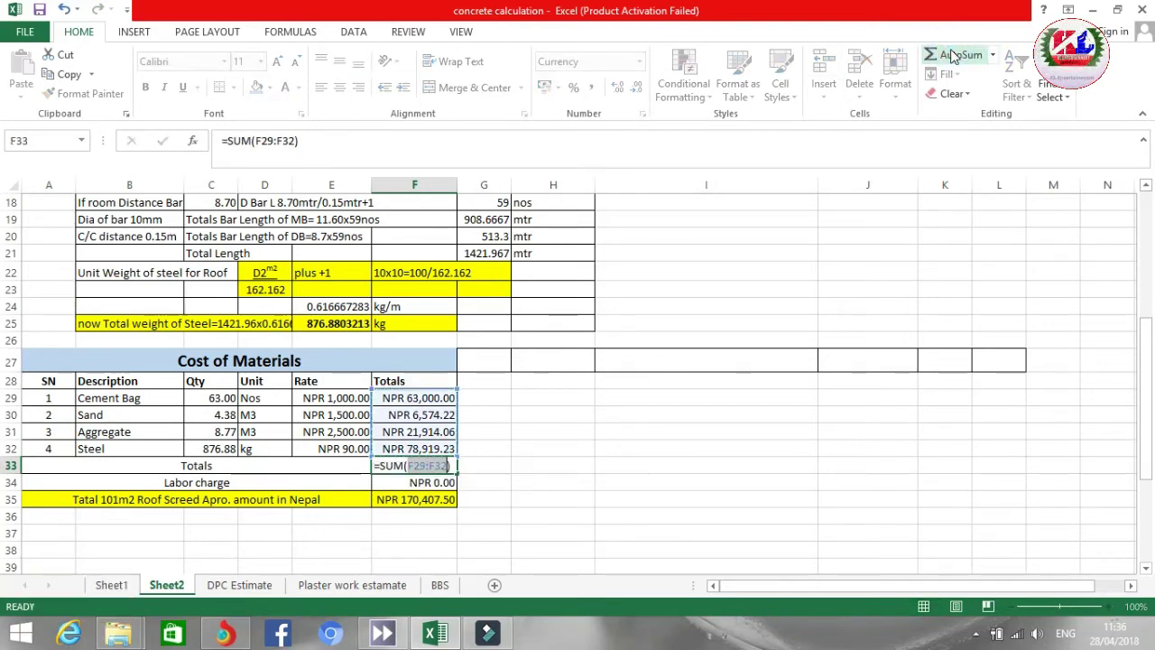
pyautogui.press('Return')
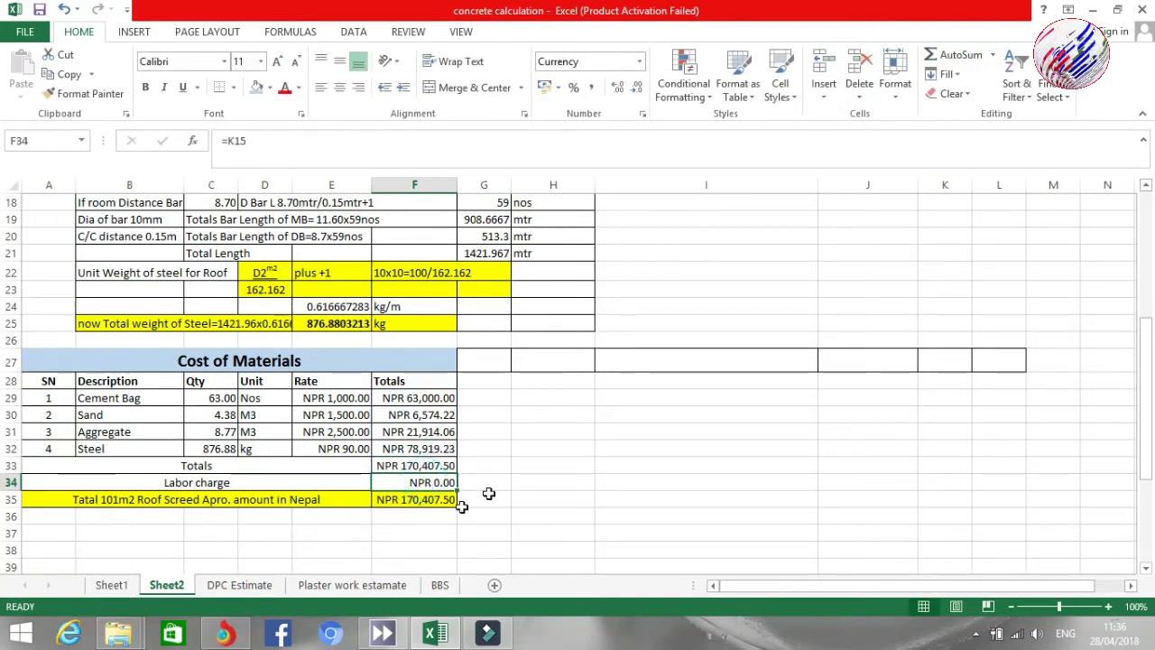
# Step: Add the material total and labor charge in F35 with the formula =SUM(F33:F34)
pyautogui.click(430, 503)
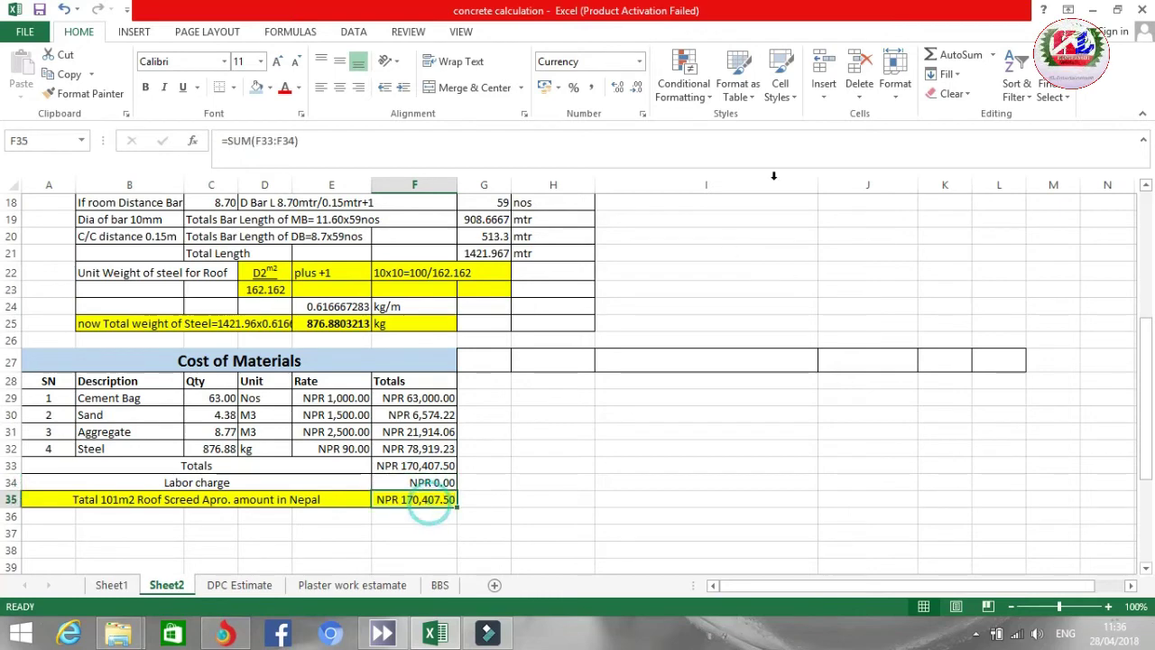
pyautogui.click(965, 56)
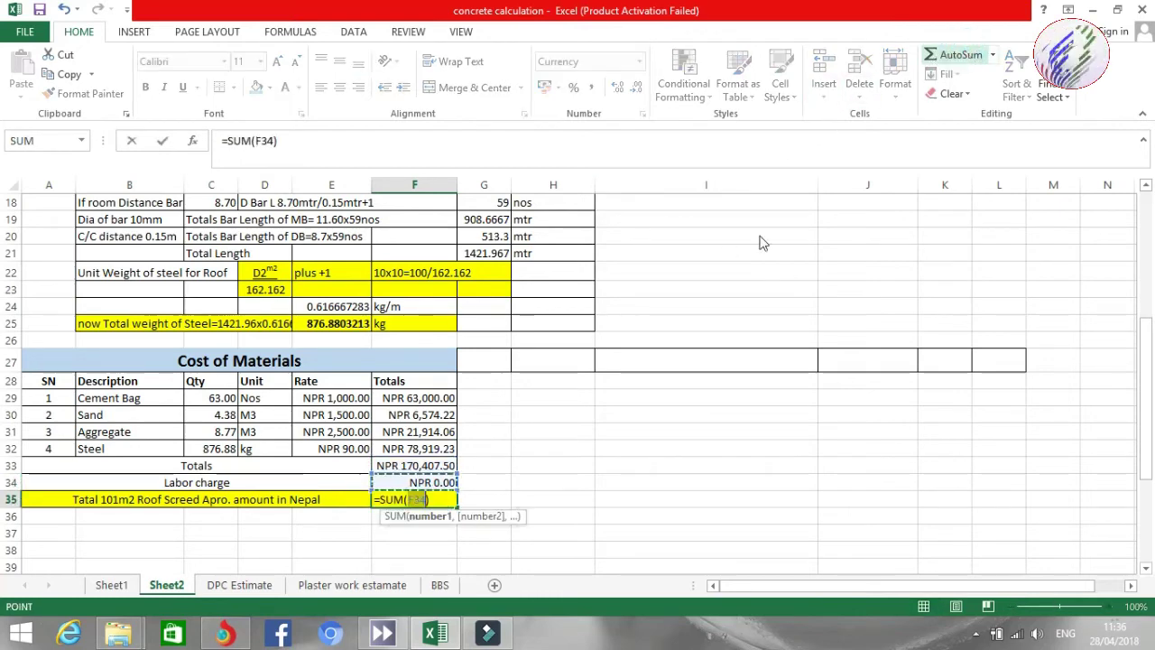
pyautogui.click(422, 467)
pyautogui.moveTo(422, 471); pyautogui.dragTo(423, 482)
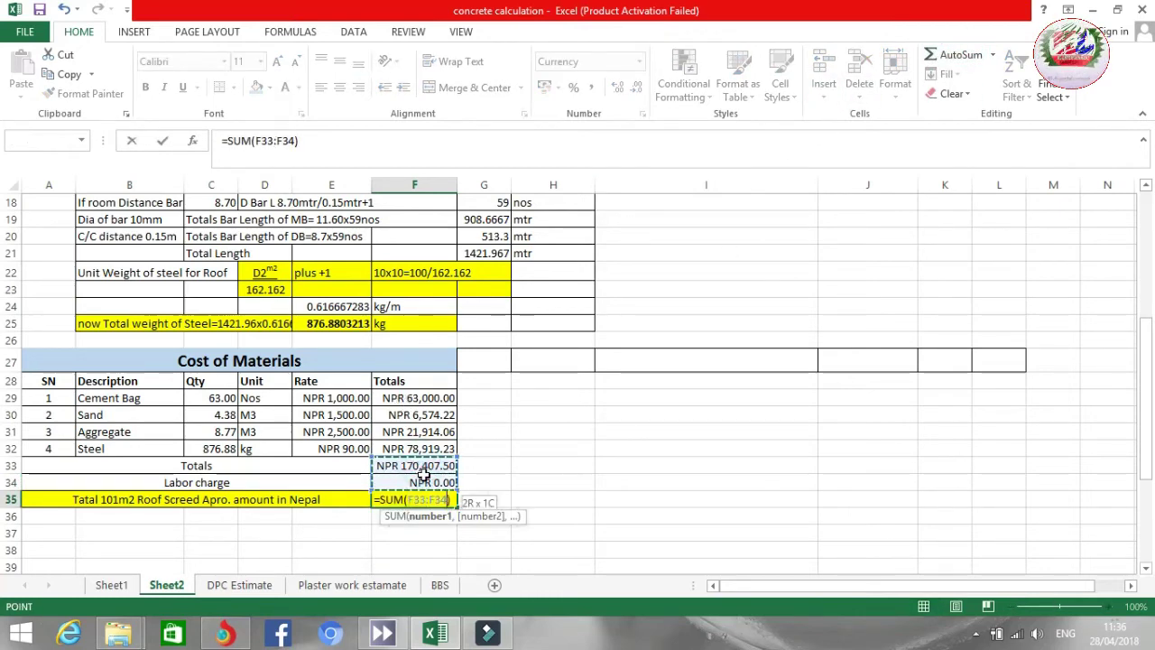
pyautogui.press('Return')
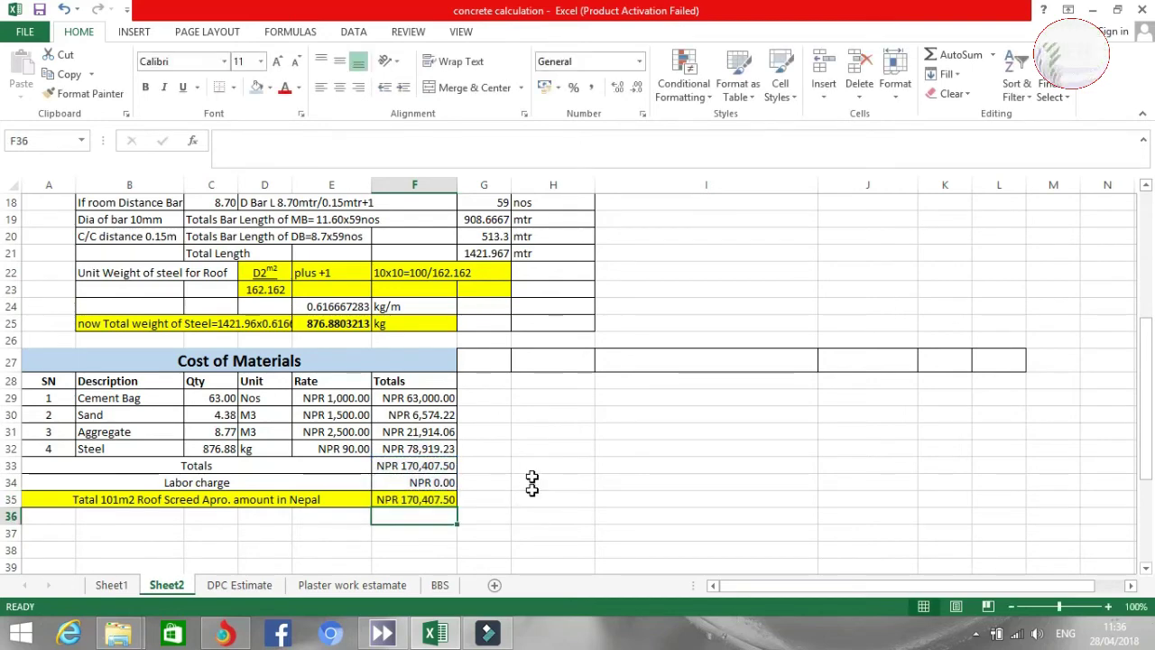
# Step: In the labour table, enter a quantity of 2 and a daily rate of 1200 for the Head Mason
pyautogui.scroll(6, 536, 510)
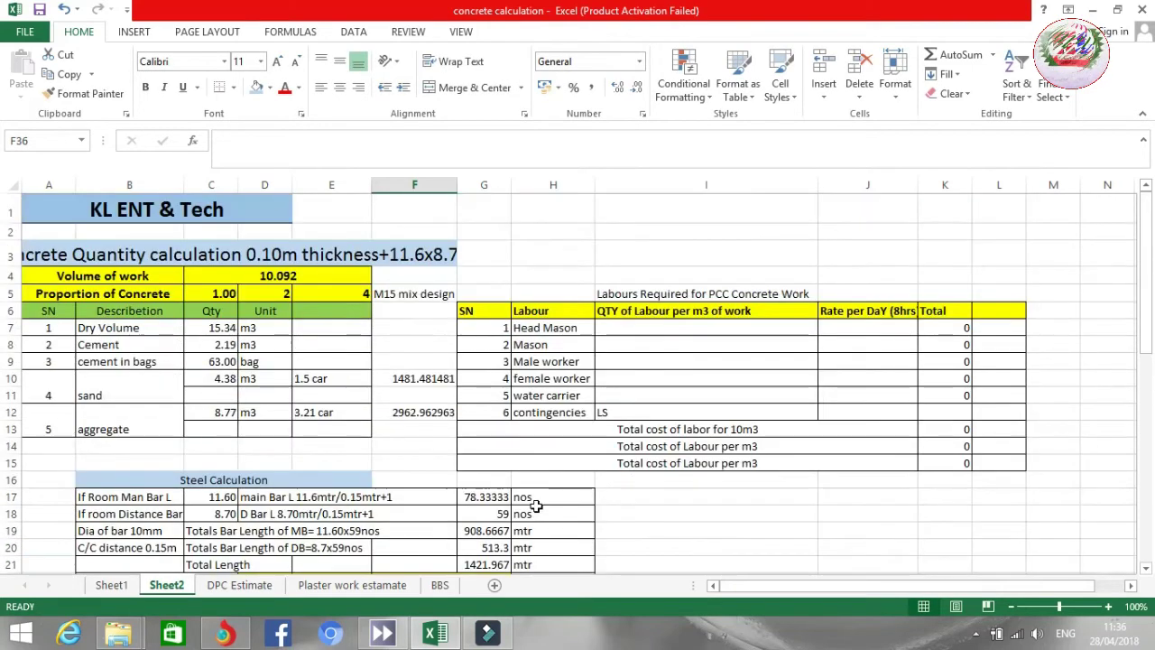
pyautogui.moveTo(846, 590); pyautogui.dragTo(876, 589)
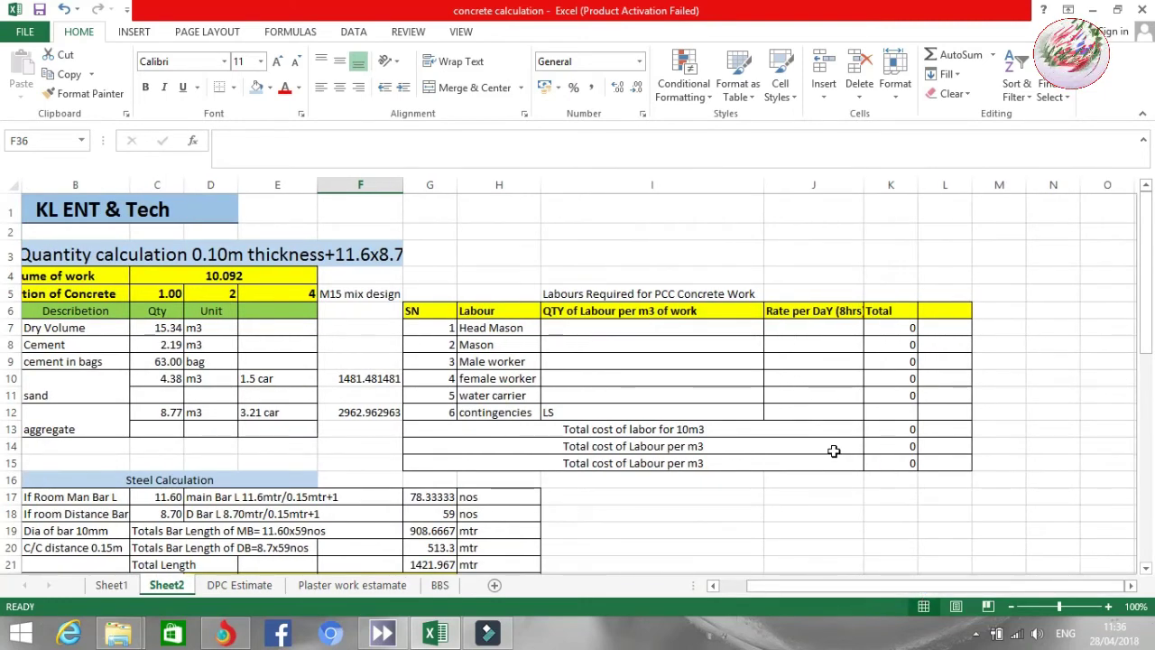
pyautogui.scroll(-1, 617, 306)
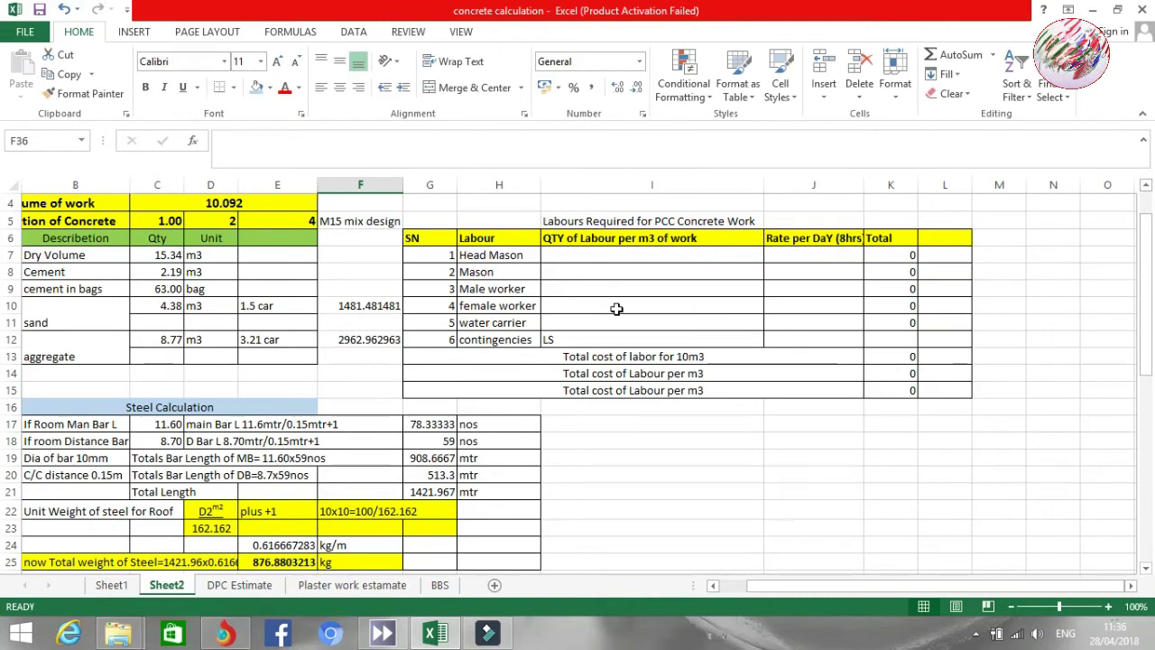
pyautogui.click(604, 258)
pyautogui.write('2')
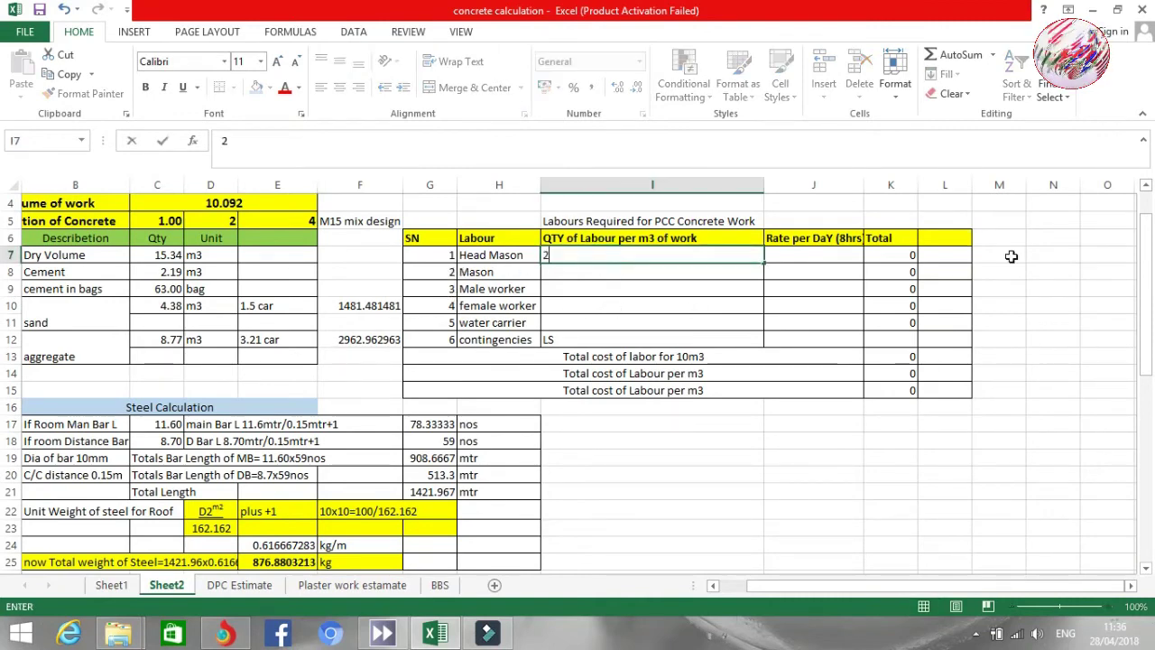
pyautogui.press('Tab')
pyautogui.press('Tab')
pyautogui.press('Left')
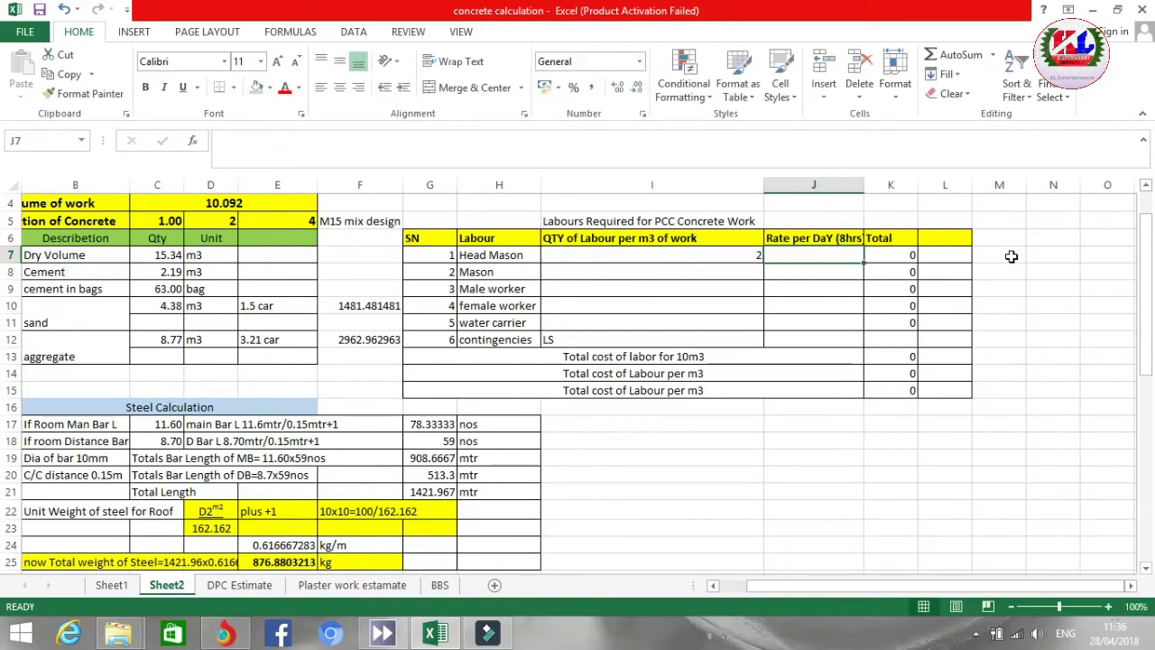
pyautogui.write('12')
pyautogui.press('Return')
# Step: Enter a quantity of 4 and a daily rate of 1000 for the Mason
pyautogui.press('Left')
pyautogui.press('Left')
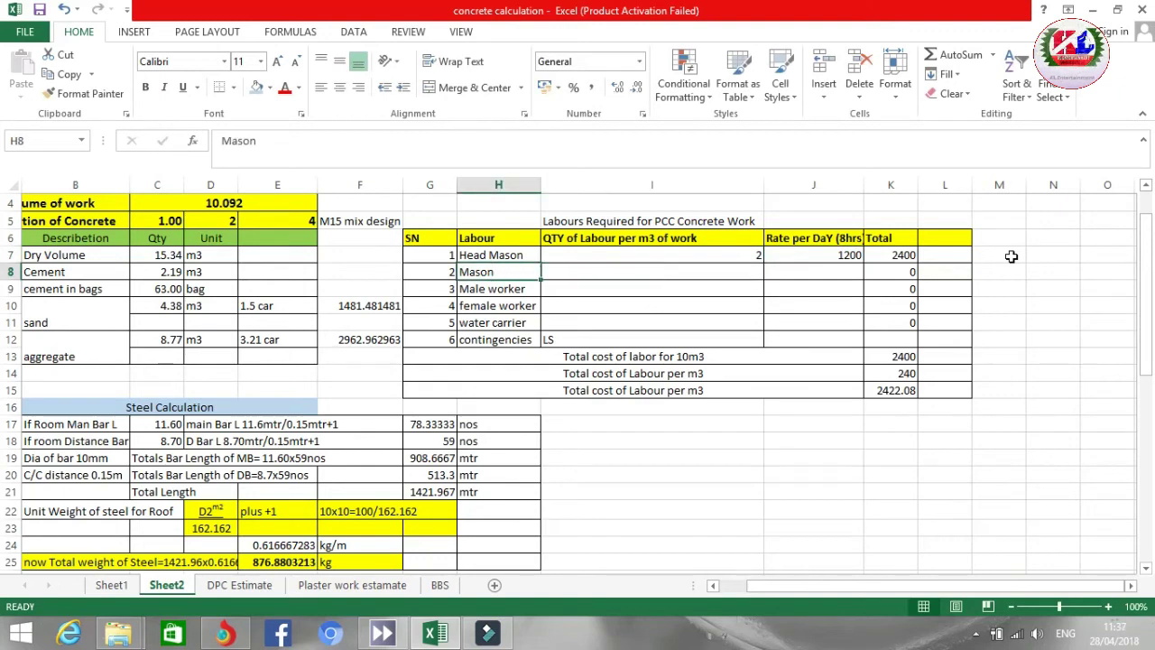
pyautogui.press('Right')
pyautogui.write('4')
pyautogui.press('Return')
pyautogui.press('Right')
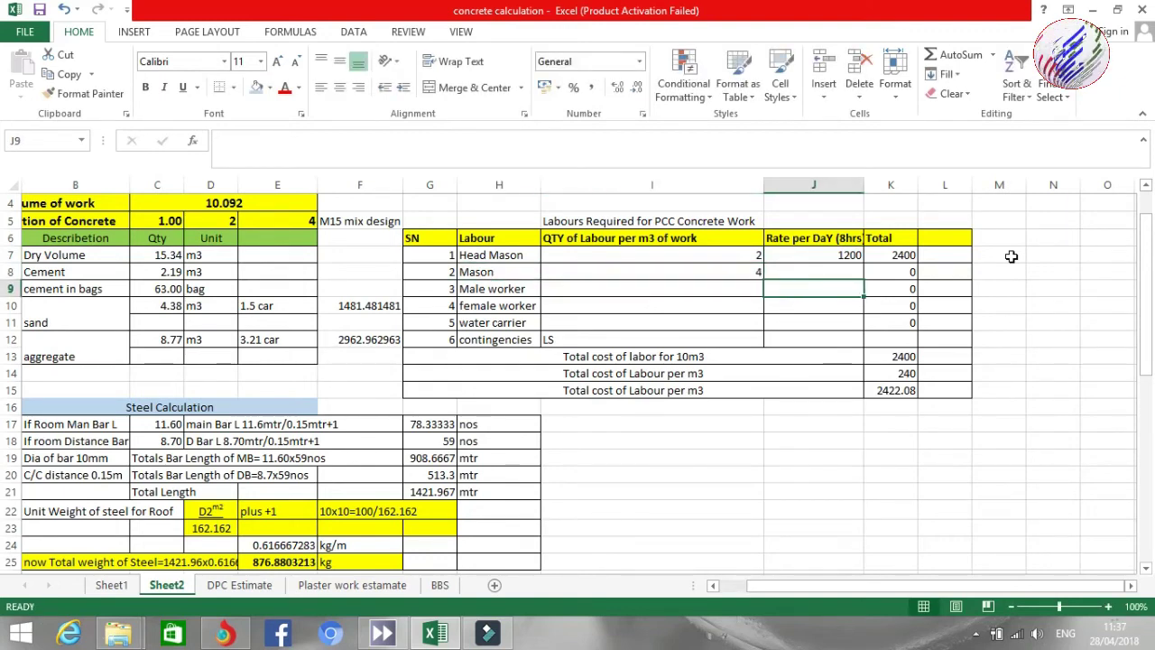
pyautogui.press('Up')
pyautogui.write('1000')
pyautogui.press('Return')
pyautogui.press('Left')
pyautogui.press('Left')
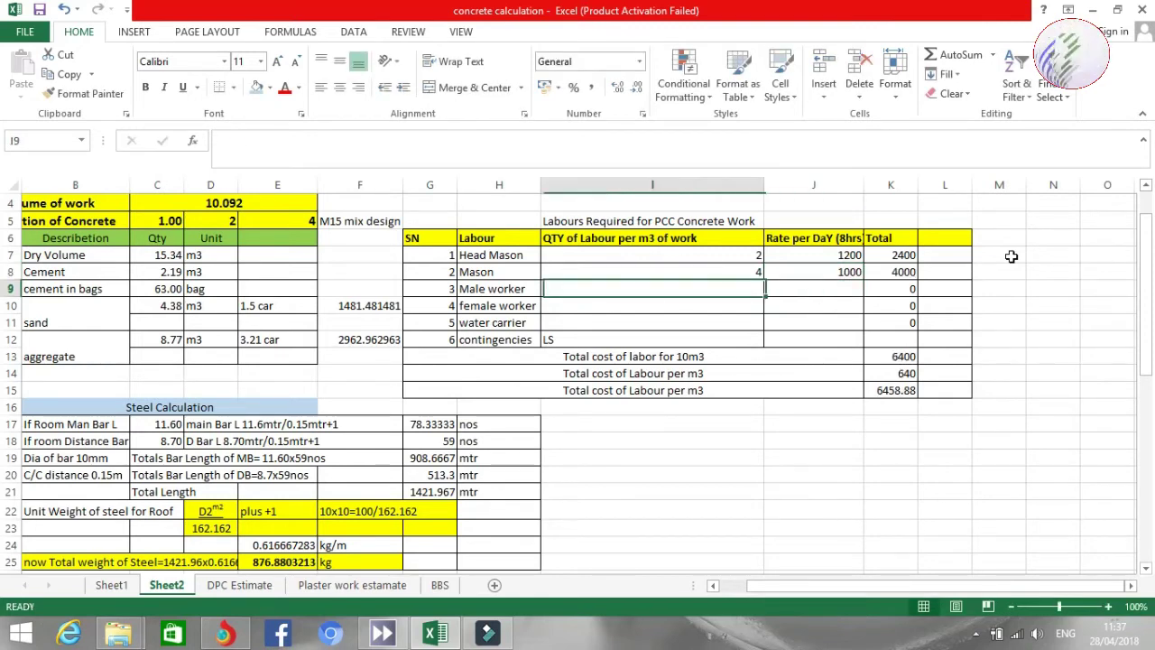
pyautogui.write('0')
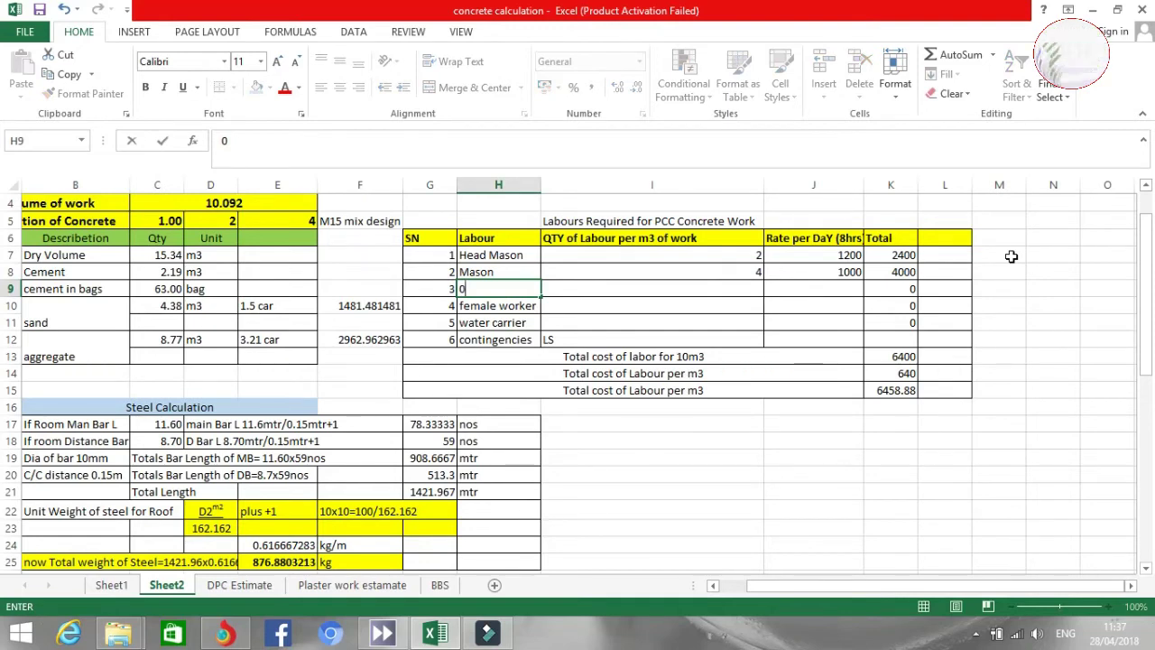
pyautogui.hotkey('ctrl', 'z')
pyautogui.press('Escape')
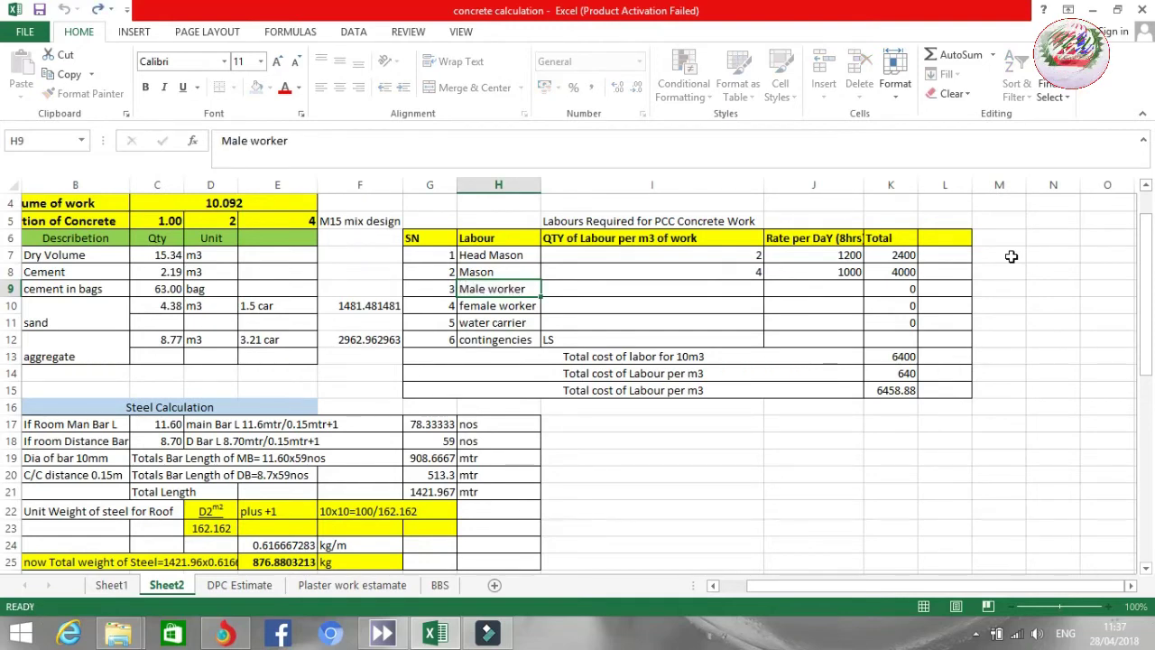
# Step: Enter a quantity of 10 and a daily rate of 800 for the Male worker
pyautogui.press('Right')
pyautogui.press('Right')
pyautogui.press('Left')
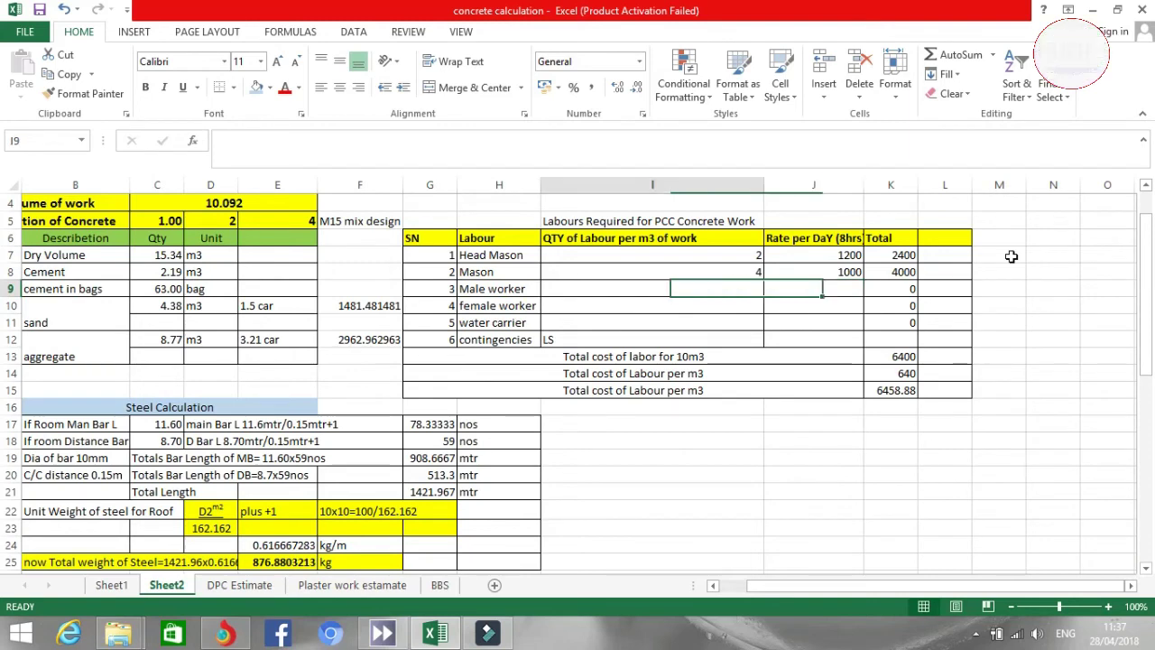
pyautogui.write('10')
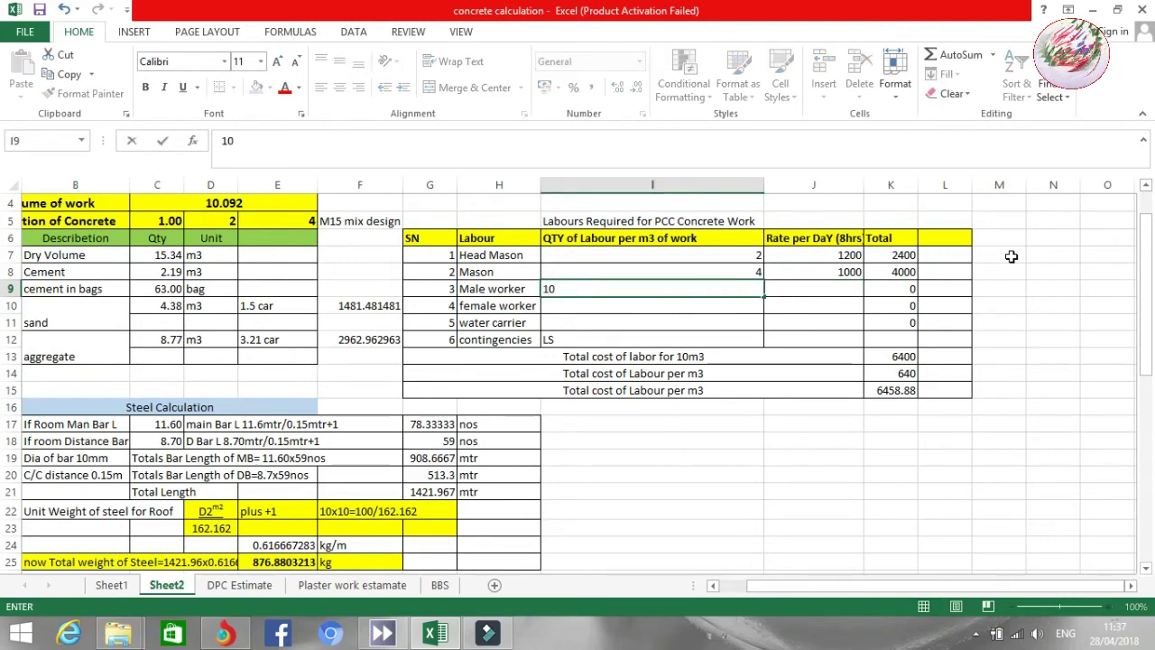
pyautogui.press('Tab')
pyautogui.write('7')
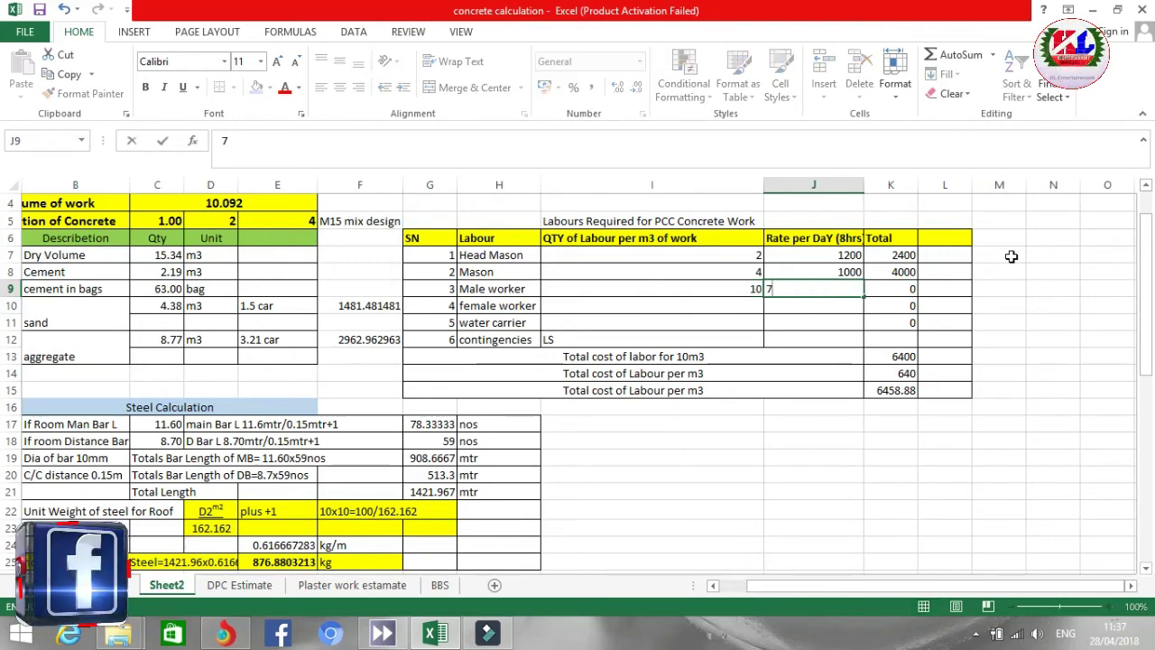
pyautogui.press('BackSpace')
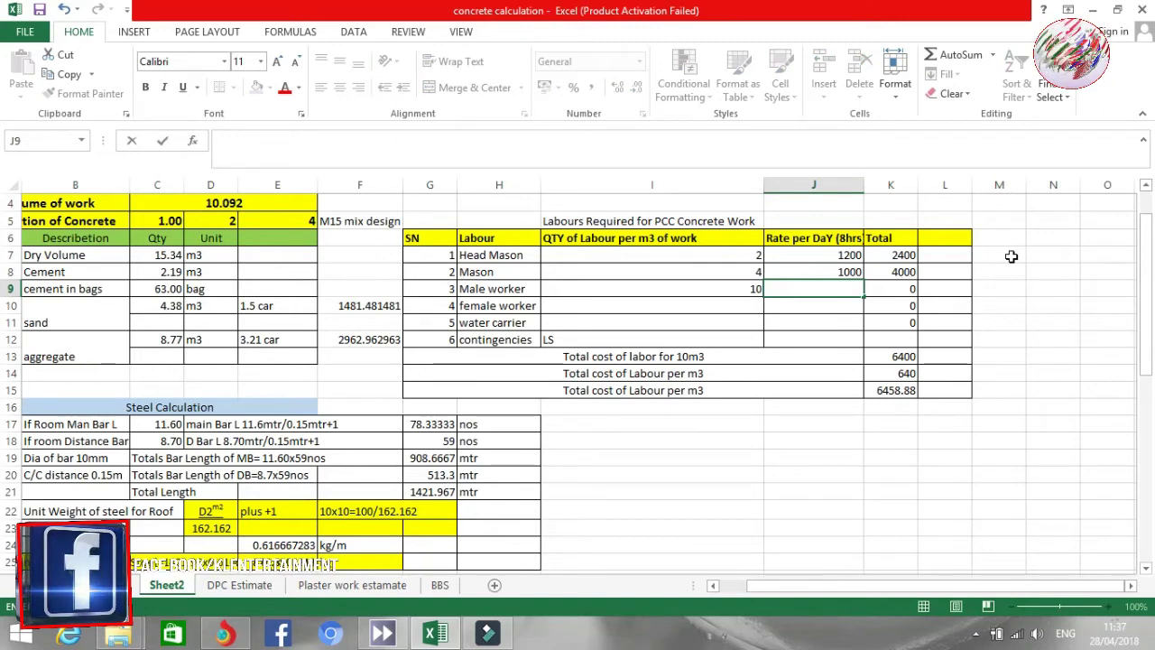
pyautogui.press('Return')
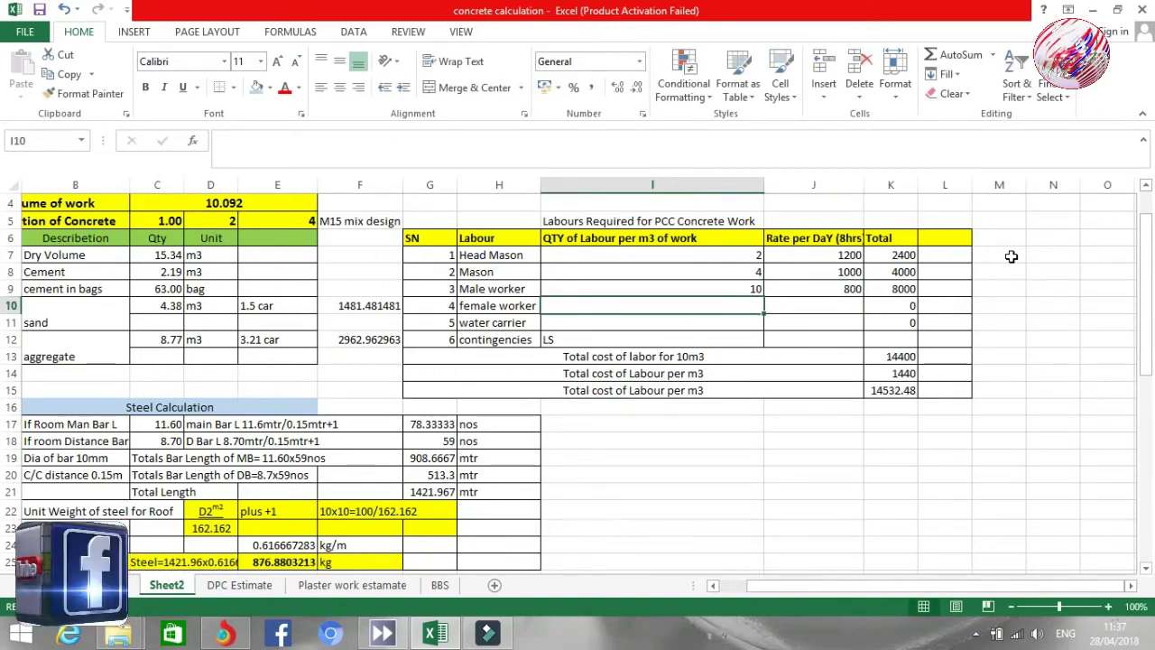
# Step: Enter a quantity of 10 and a daily rate of 750 for the female worker
pyautogui.write('8')
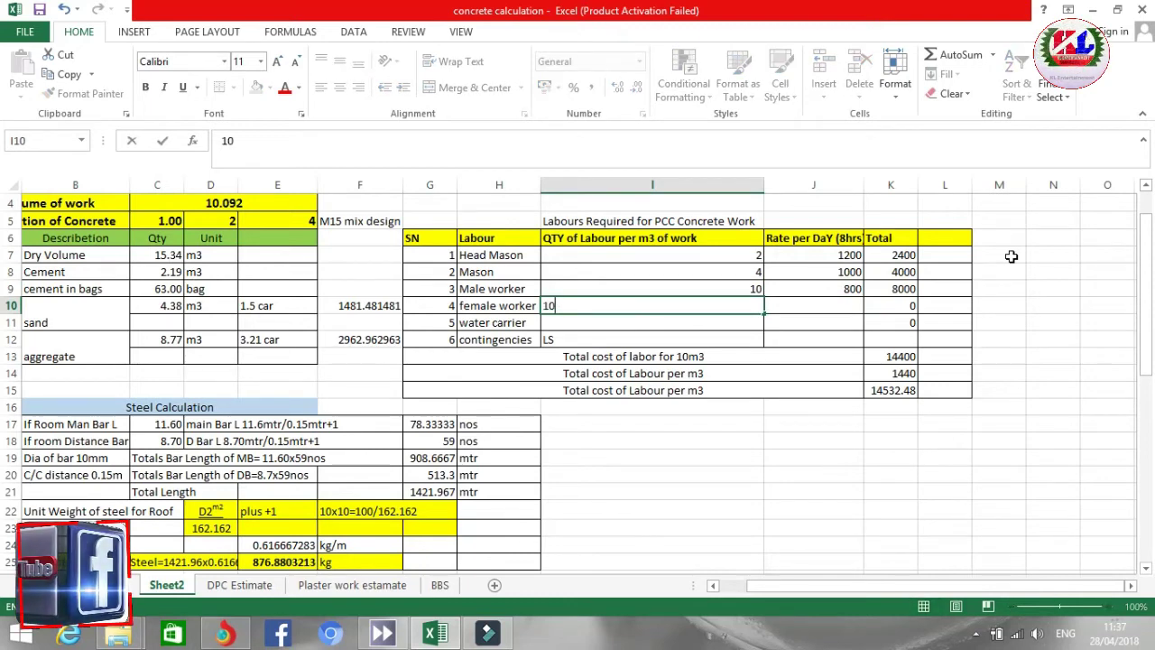
pyautogui.press('Tab')
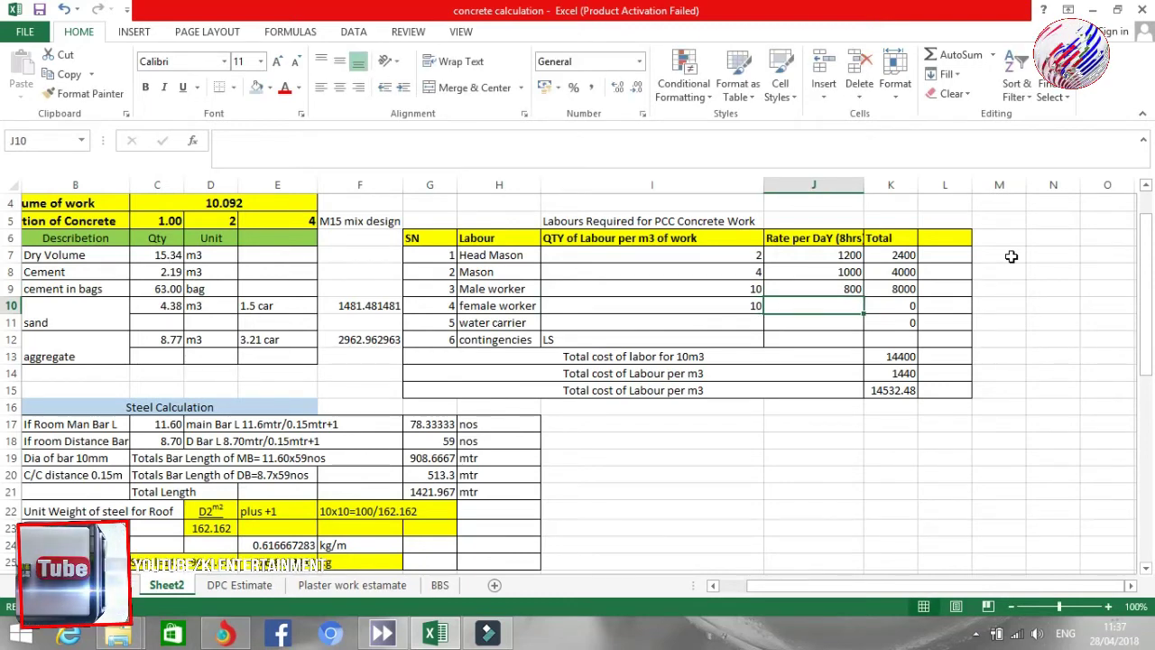
pyautogui.write('750')
pyautogui.press('Return')
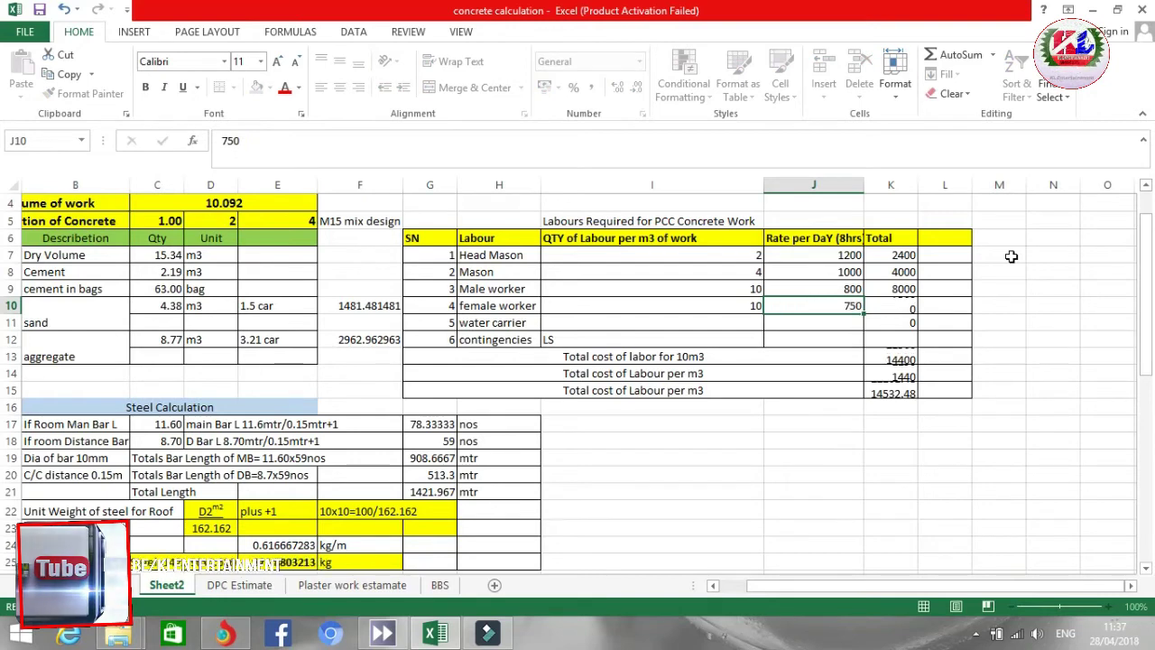
# Step: Enter a quantity of 4 and a daily rate of 750 for the water carrier
pyautogui.press('Left')
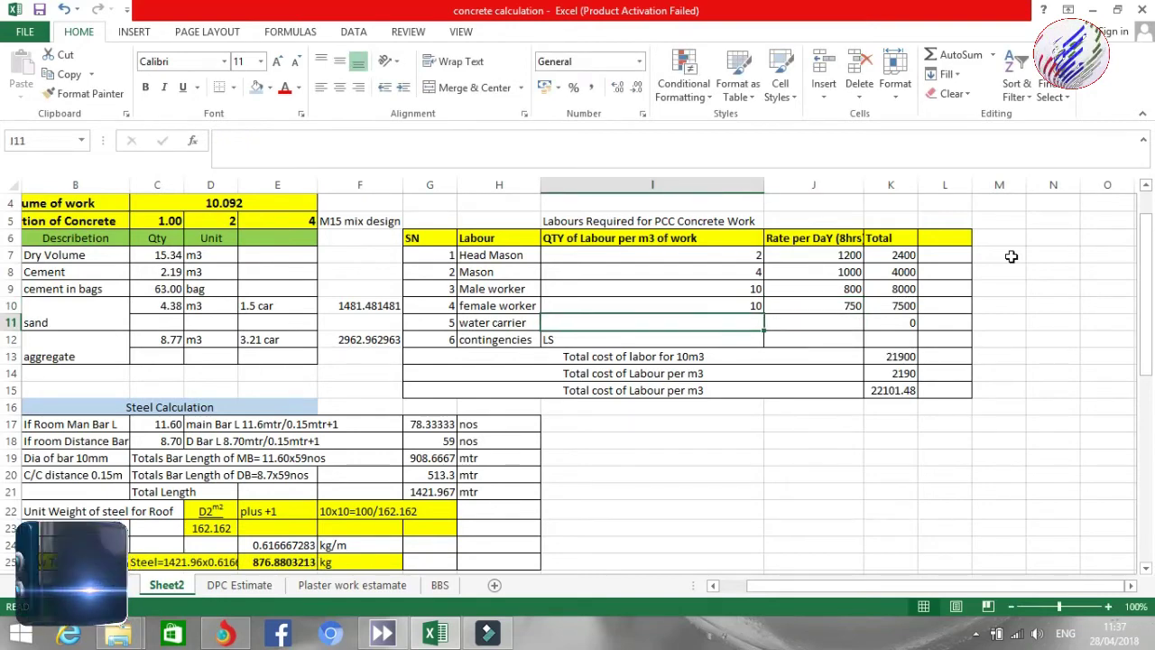
pyautogui.write('4')
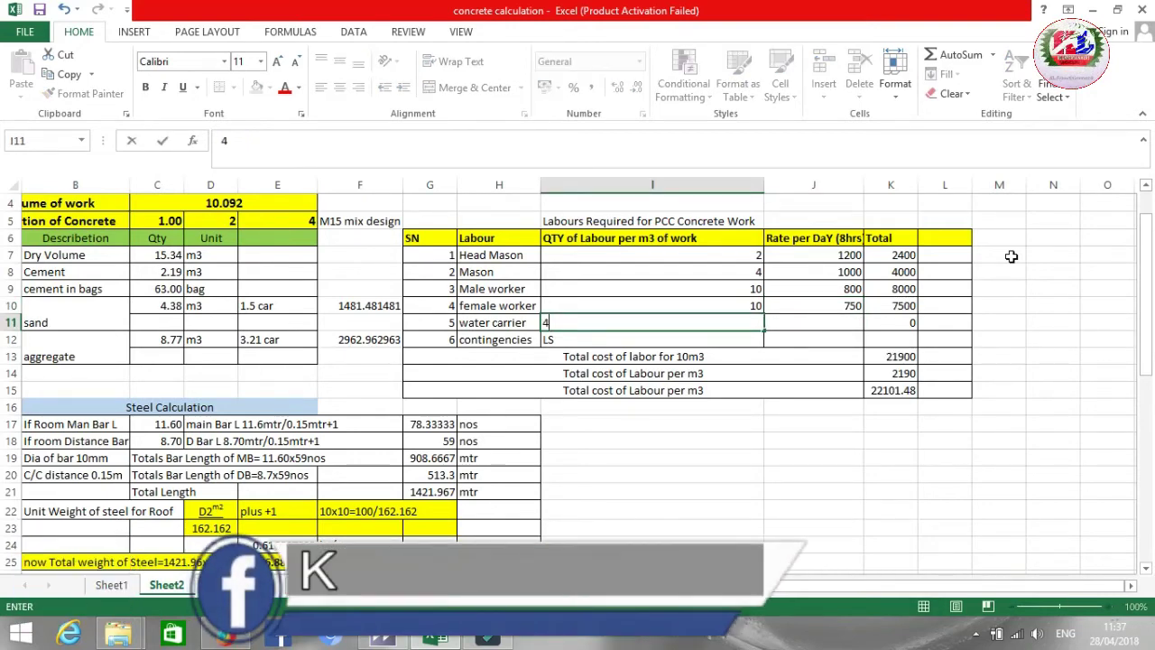
pyautogui.press('Right')
pyautogui.write('75')
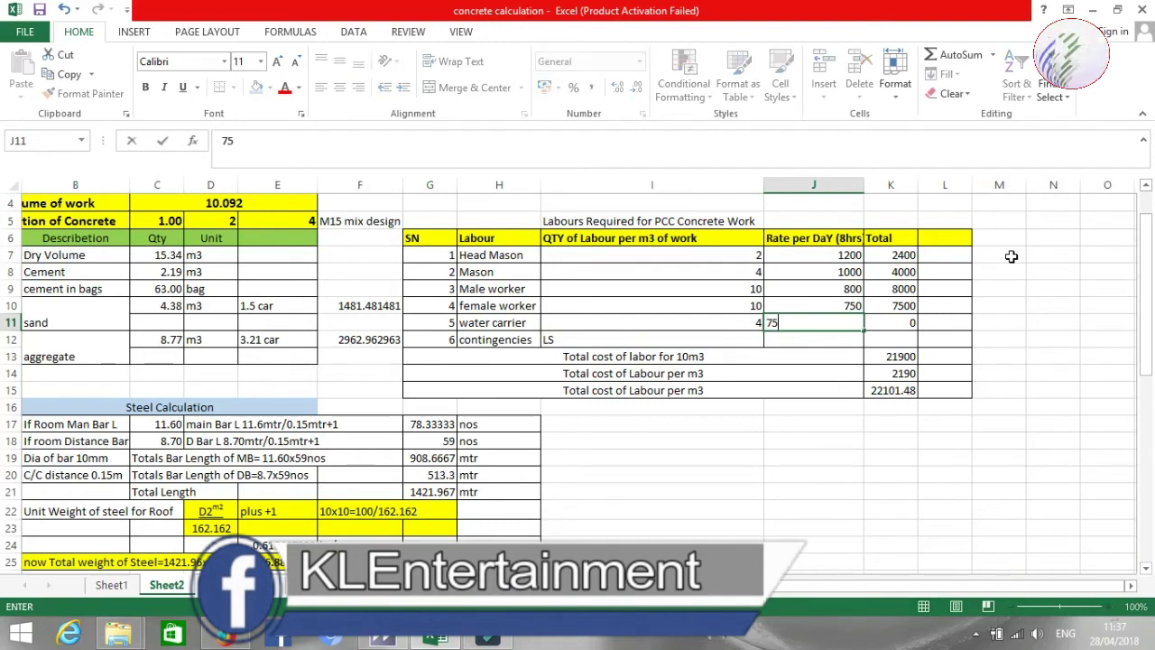
pyautogui.press('Return')
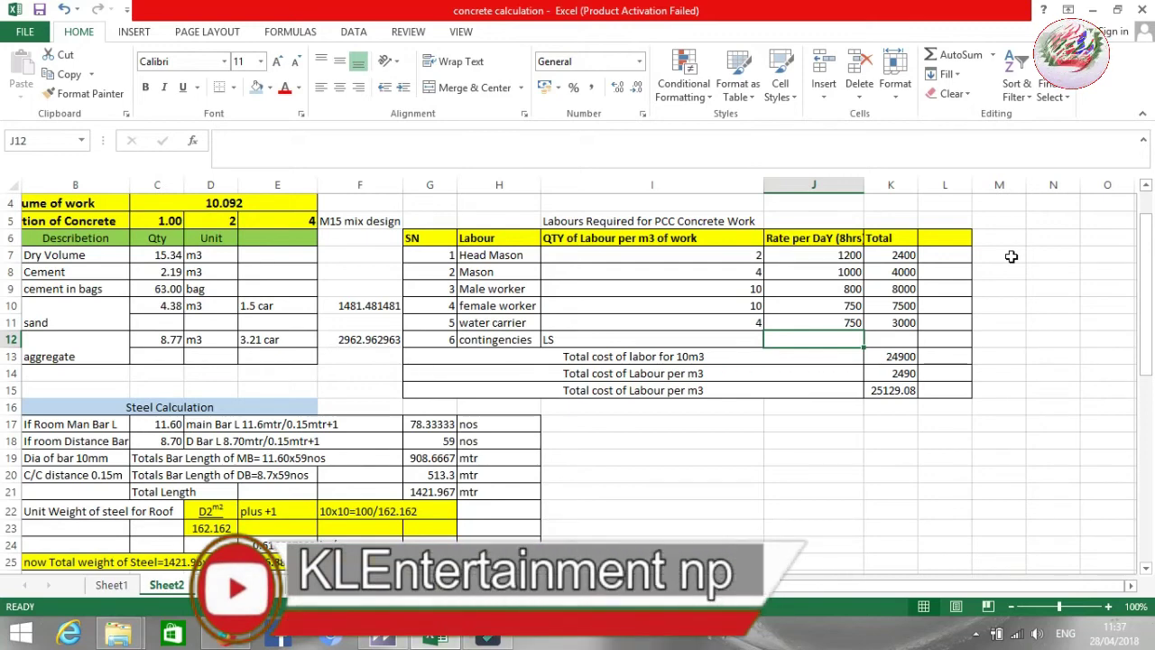
pyautogui.write('2000')
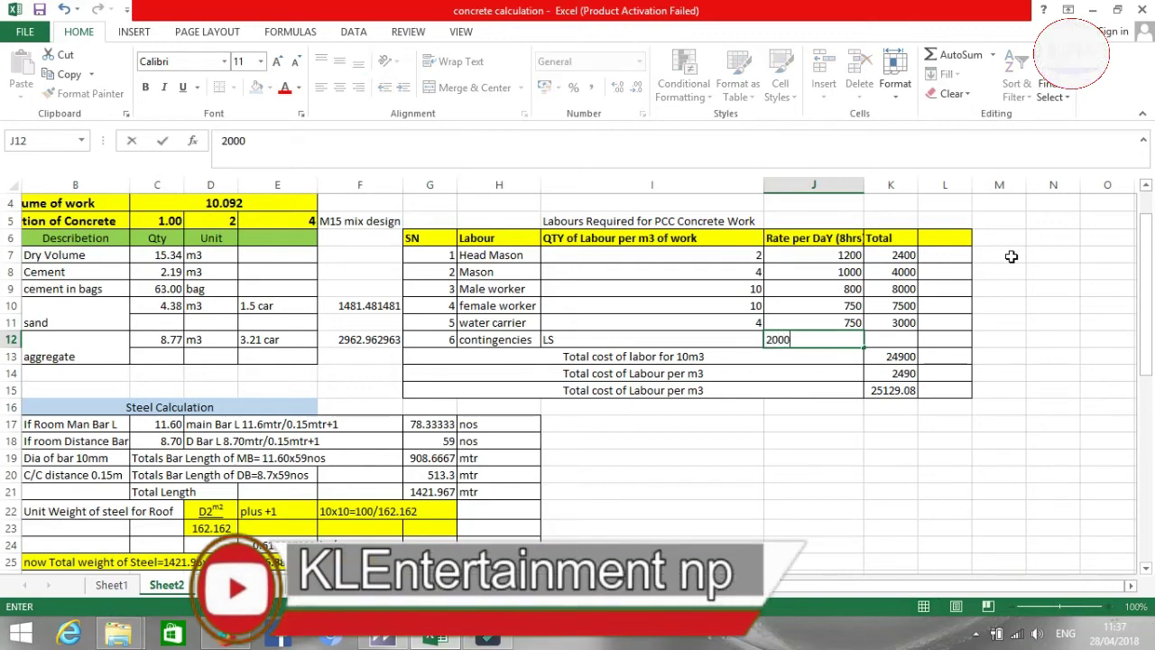
pyautogui.press('BackSpace')
pyautogui.press('BackSpace')
pyautogui.press('BackSpace')
pyautogui.press('BackSpace')
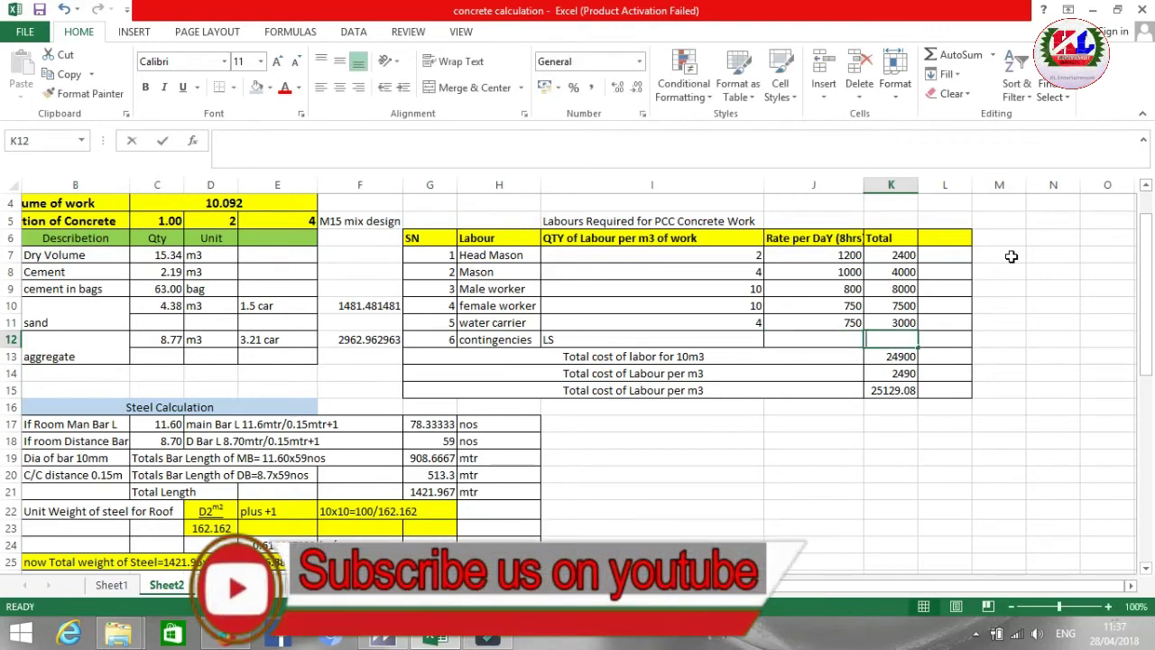
# Step: Enter a lump-sum total of 2000 for contingencies in K12
pyautogui.press('Tab')
pyautogui.write('2000')
pyautogui.press('Return')
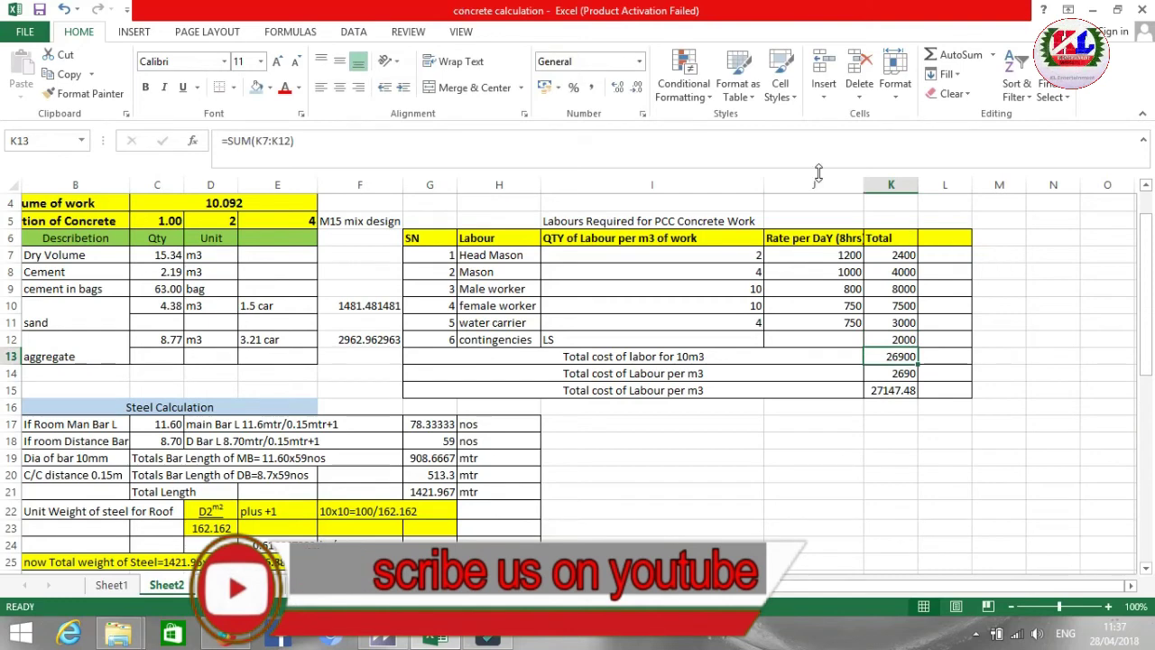
# Step: Check the Head Mason's daily rate in J7 and the formula behind its total in K7
pyautogui.click(848, 255)
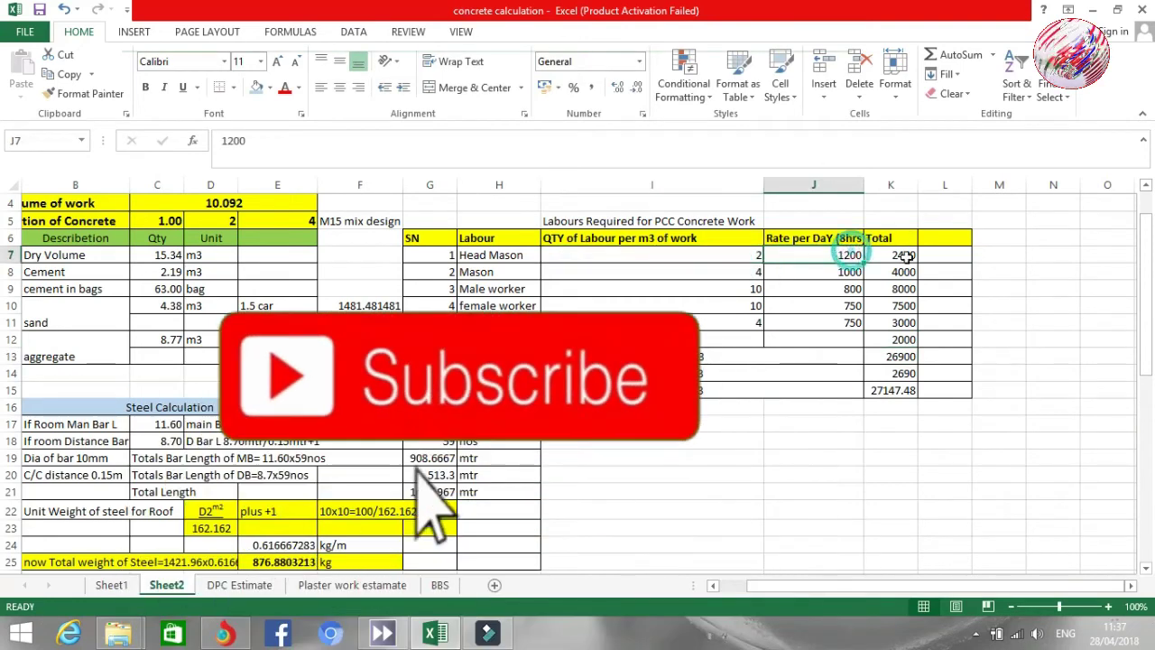
pyautogui.click(902, 256)
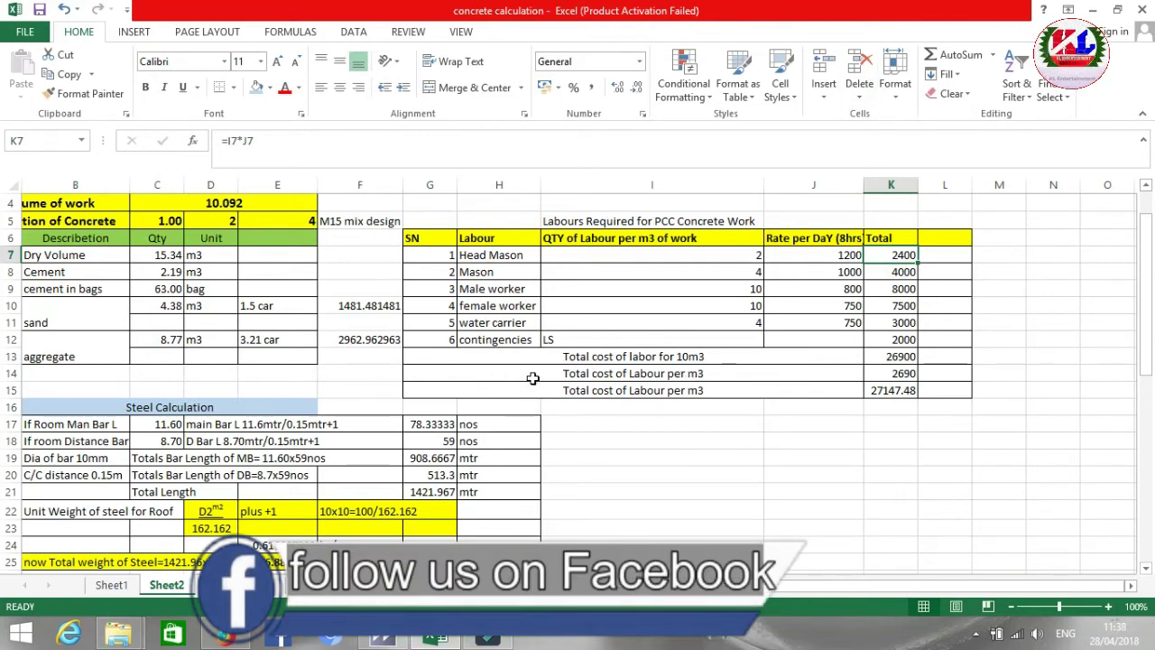
# Step: Check the formulas behind the labour total for 10 m3 in K13 and the labour cost per m3 in K14
pyautogui.click(901, 359)
pyautogui.moveTo(901, 359); pyautogui.dragTo(561, 365)
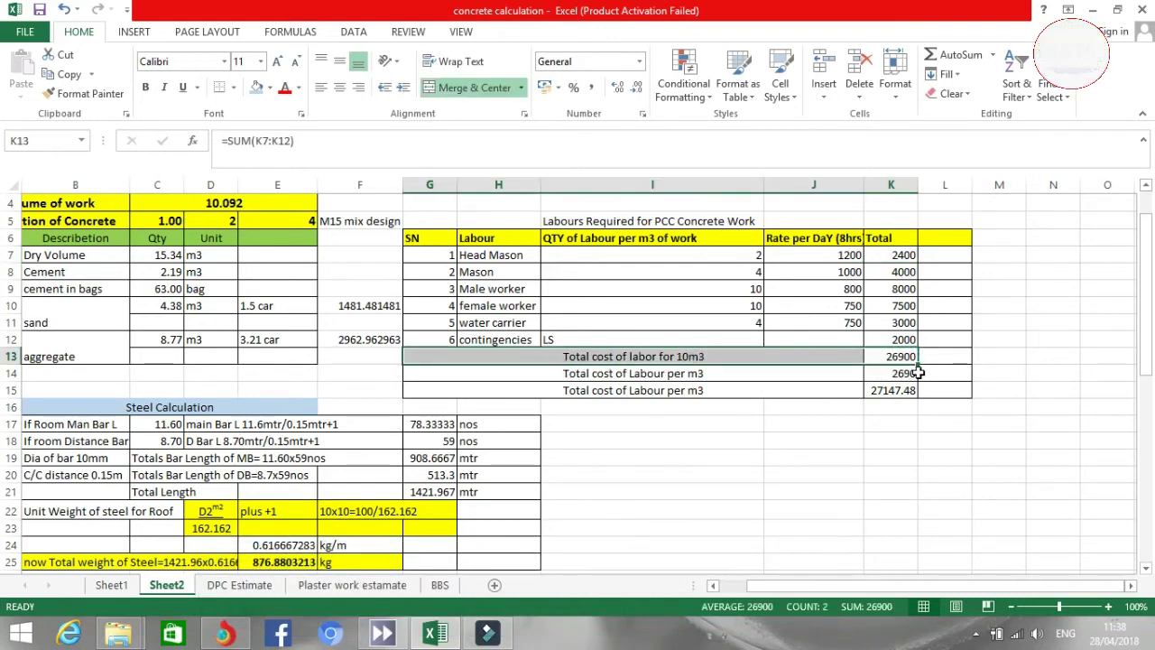
pyautogui.click(607, 379)
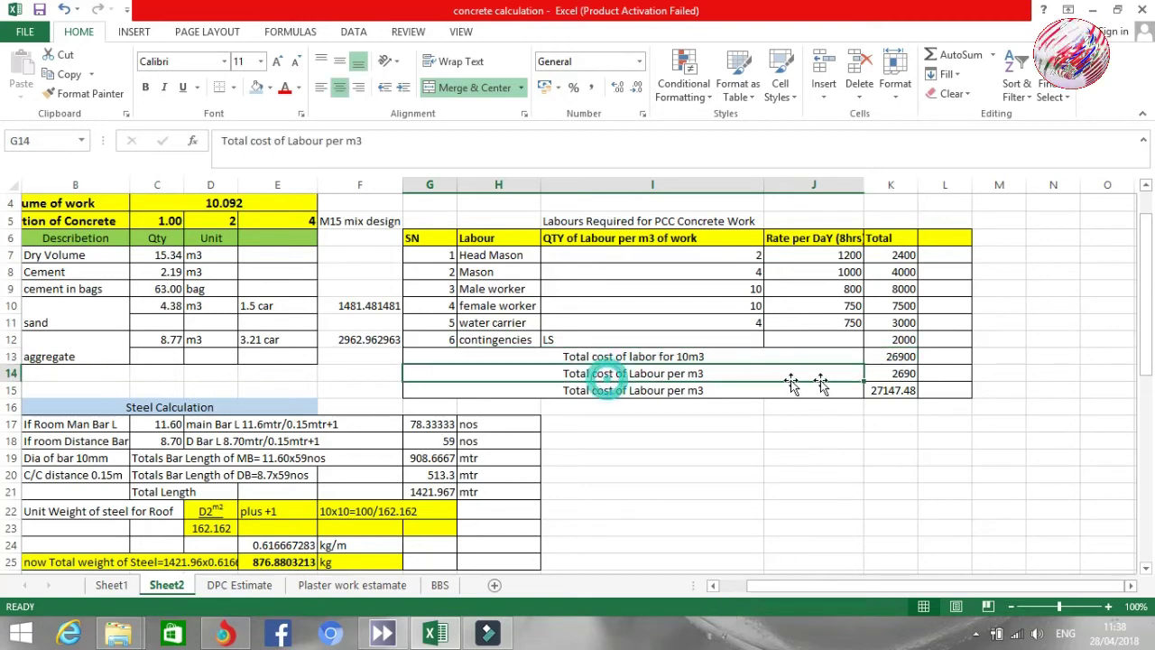
pyautogui.click(890, 375)
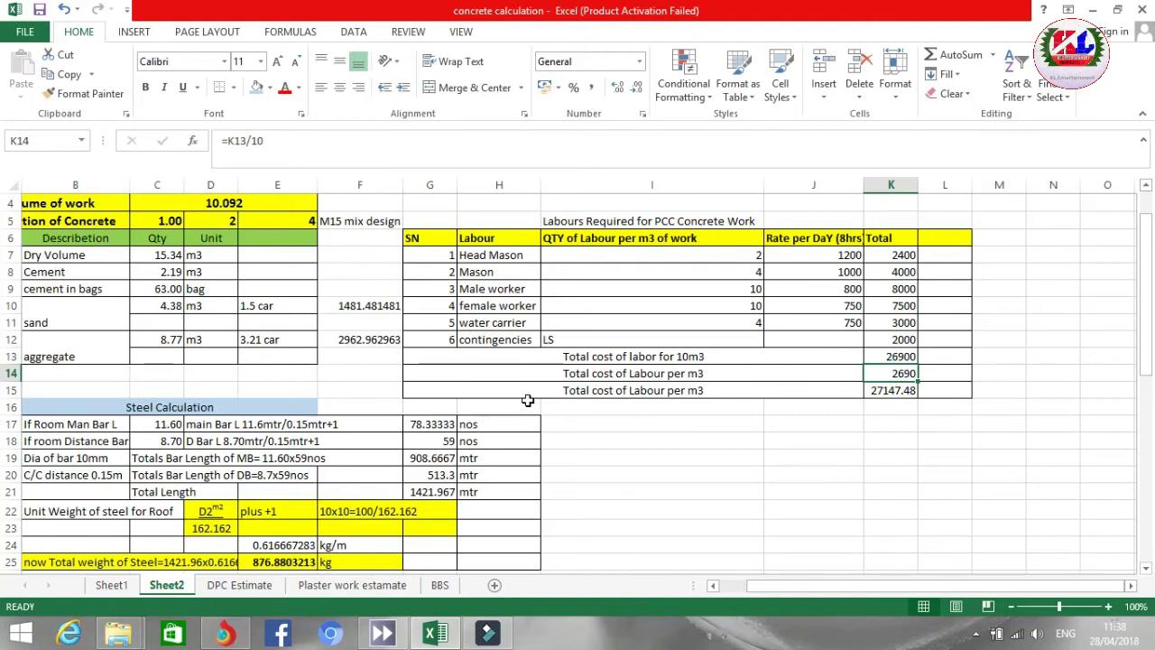
# Step: Replace the formula in K15 with =K14*10 to work out the labour cost for 10 m3
pyautogui.click(891, 390)
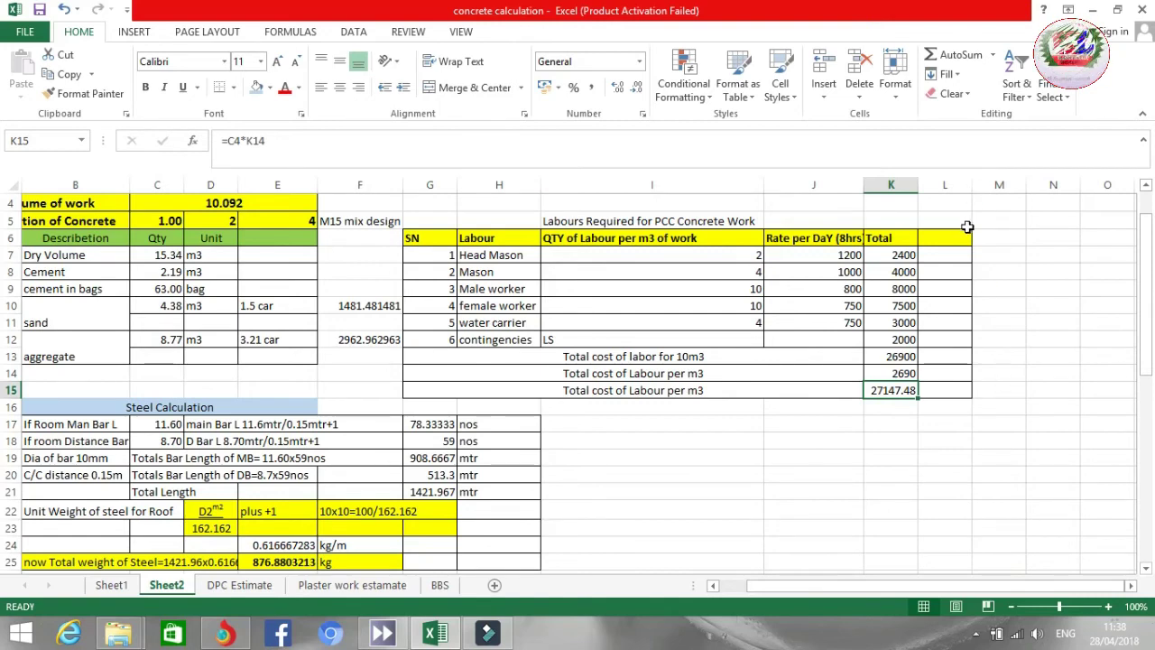
pyautogui.write('=K14*10')
pyautogui.press('Return')
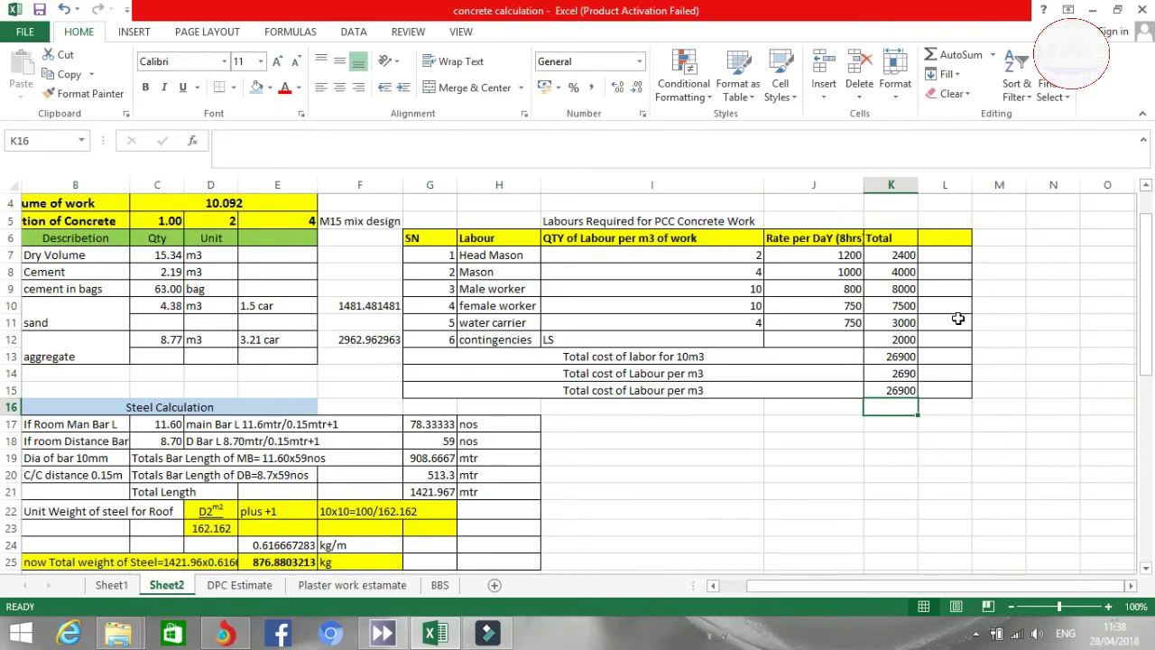
# Step: Link the Labor charge total in F34 of the Cost of Materials table to the labour cost in K15
pyautogui.scroll(-2, 949, 319)
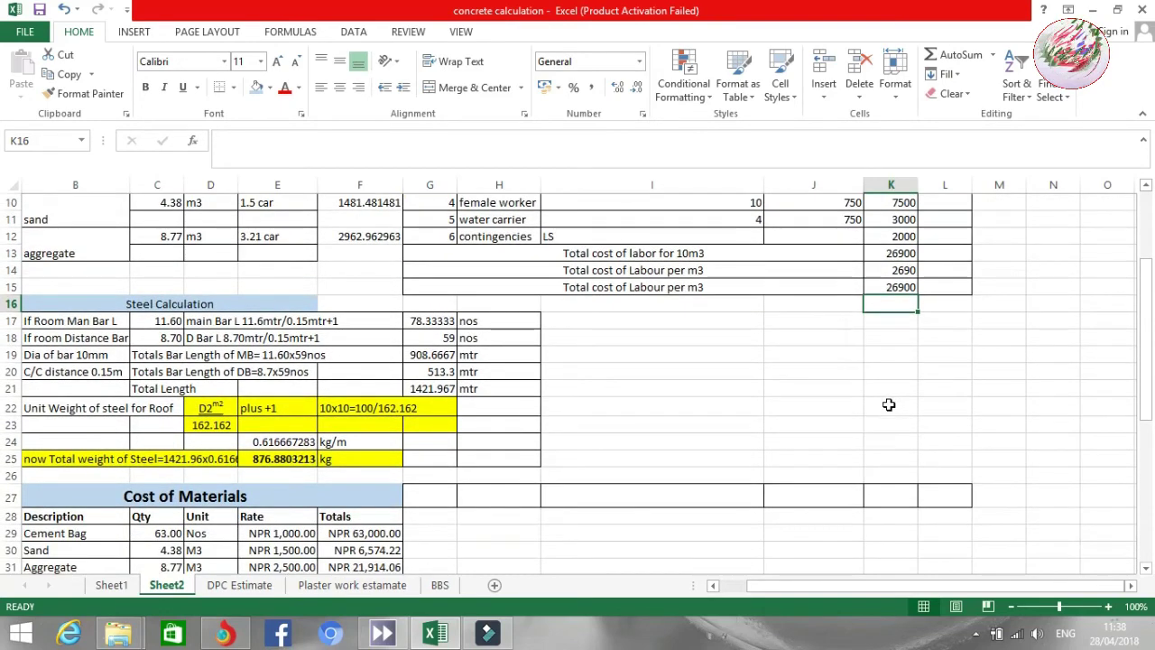
pyautogui.scroll(-2, 677, 406)
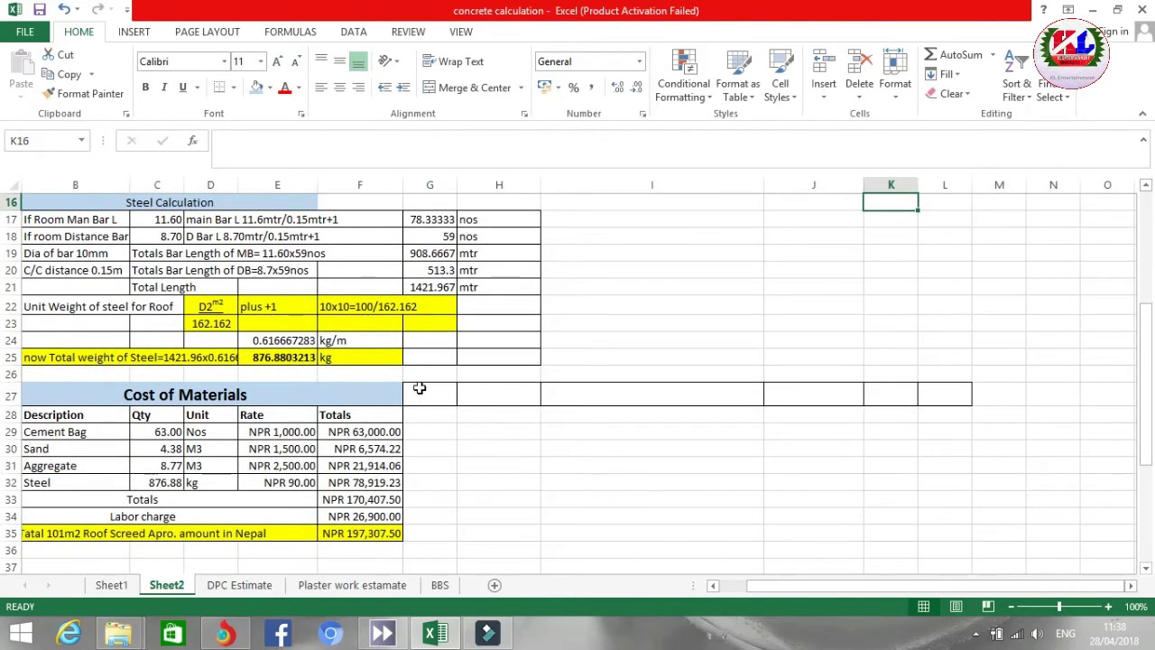
pyautogui.click(364, 515)
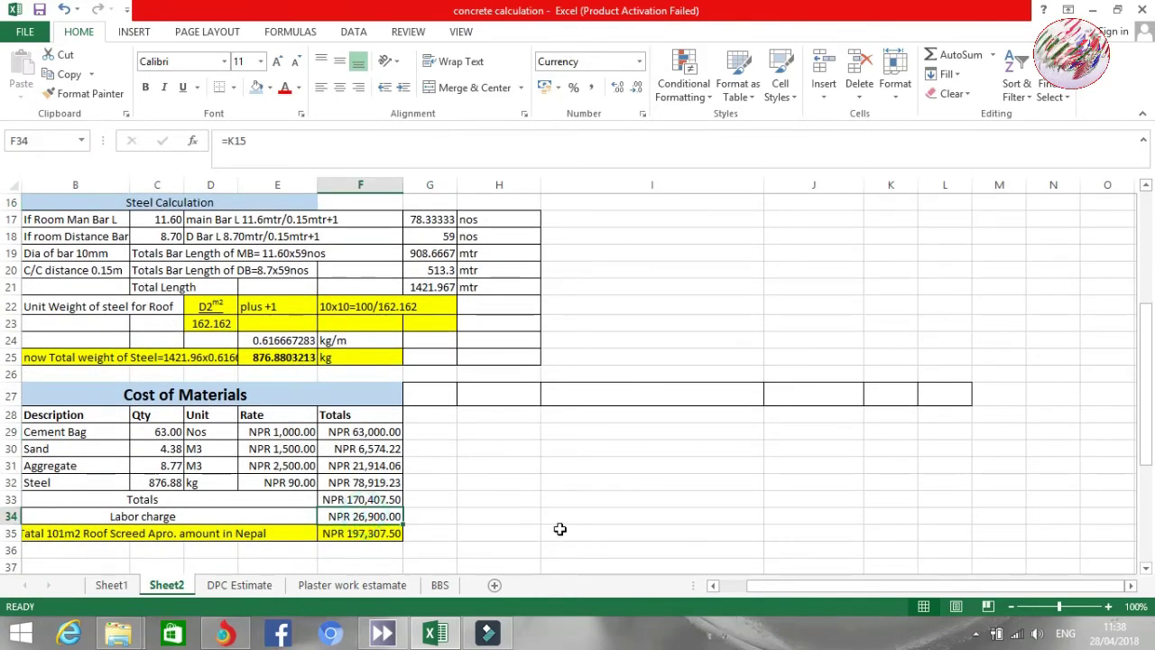
pyautogui.write('=')
pyautogui.scroll(4, 568, 490)
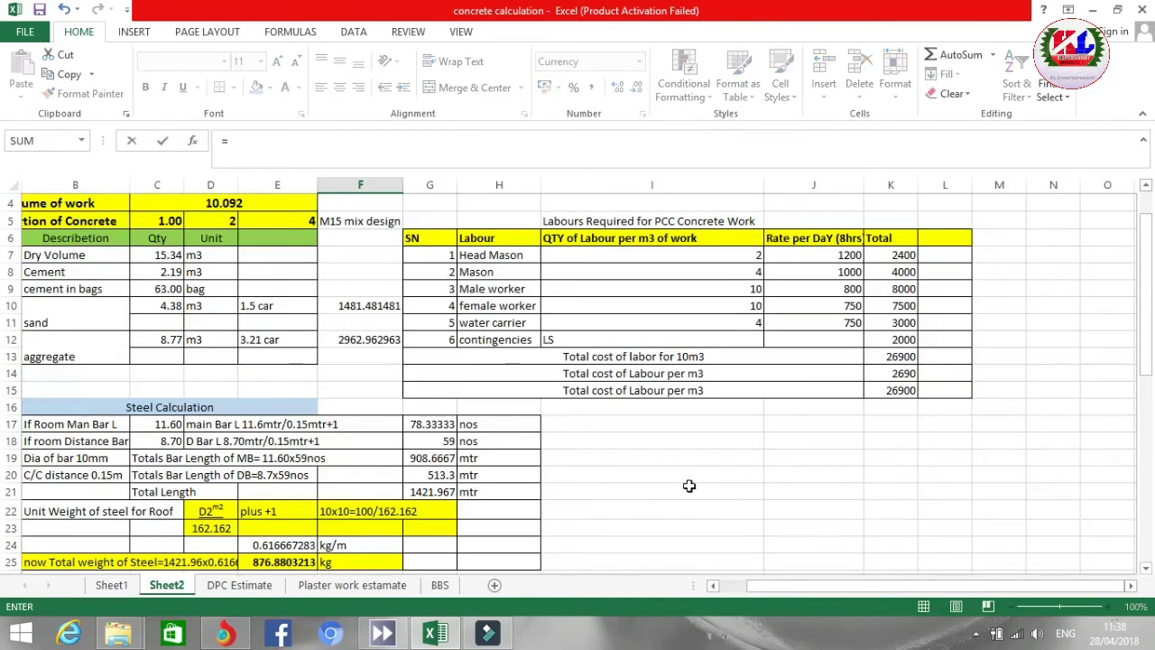
pyautogui.click(892, 389)
pyautogui.press('Return')
# Step: Fill the material rows from Cement Bag to Steel (B29:F32) with light blue
pyautogui.scroll(-2, 580, 457)
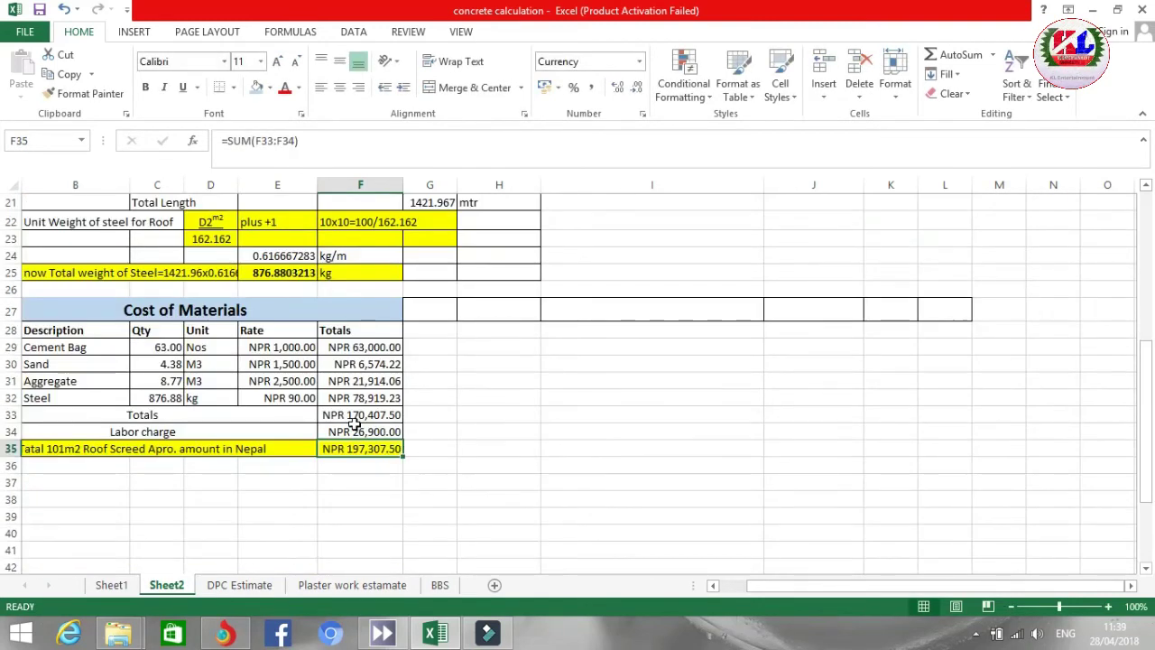
pyautogui.moveTo(57, 347); pyautogui.dragTo(352, 398)
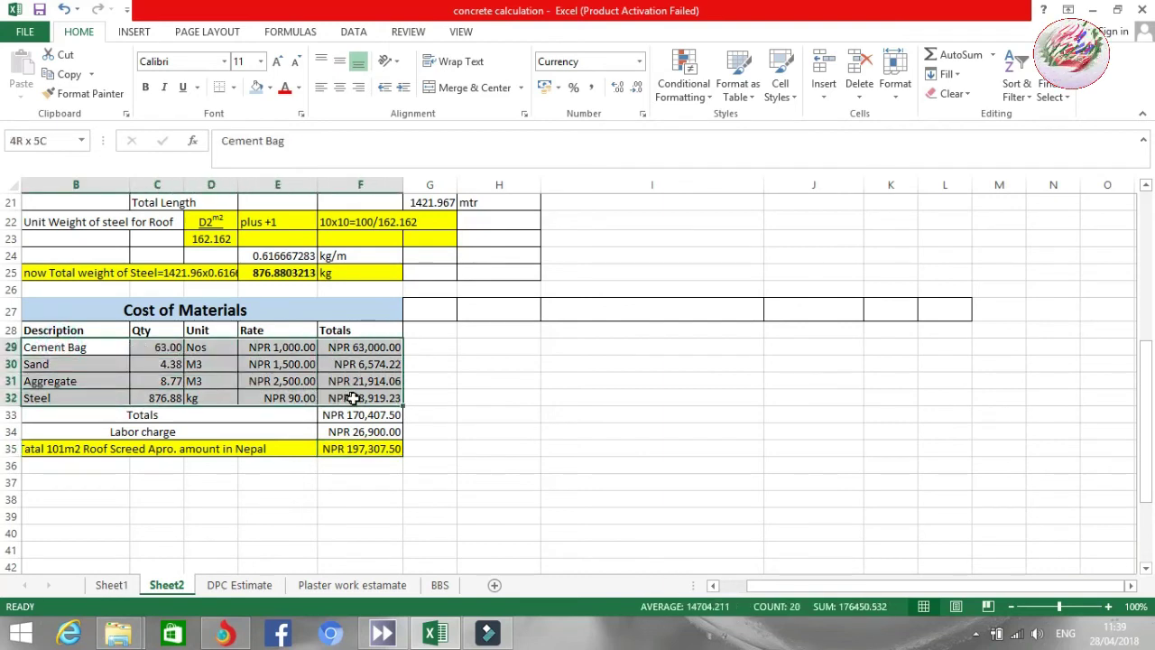
pyautogui.click(256, 87)
pyautogui.click(539, 397)
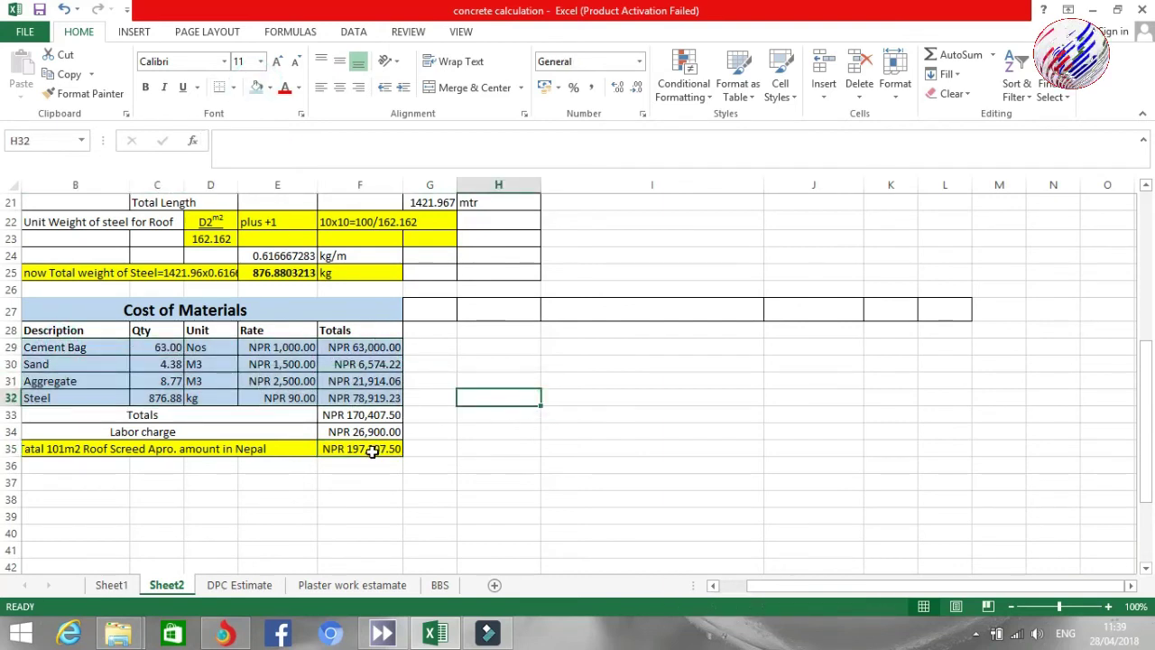
# Step: Review the totals for cement, sand, aggregate, steel and labor charge, and the overall roof amount in F35
pyautogui.click(372, 448)
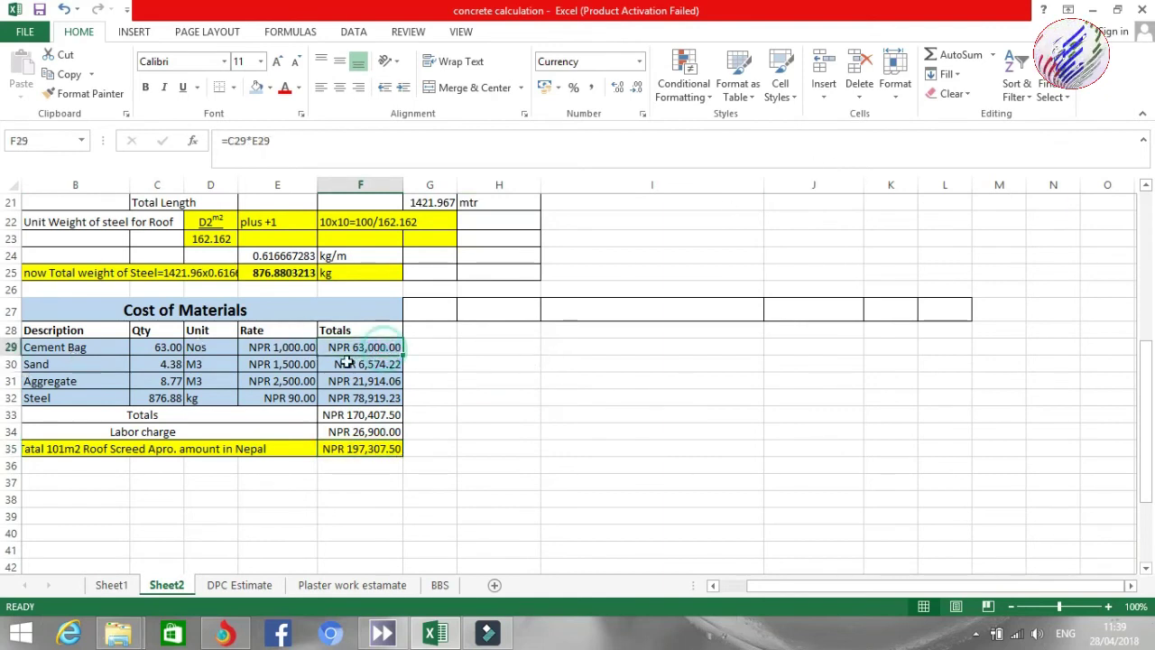
pyautogui.click(76, 364)
pyautogui.click(352, 367)
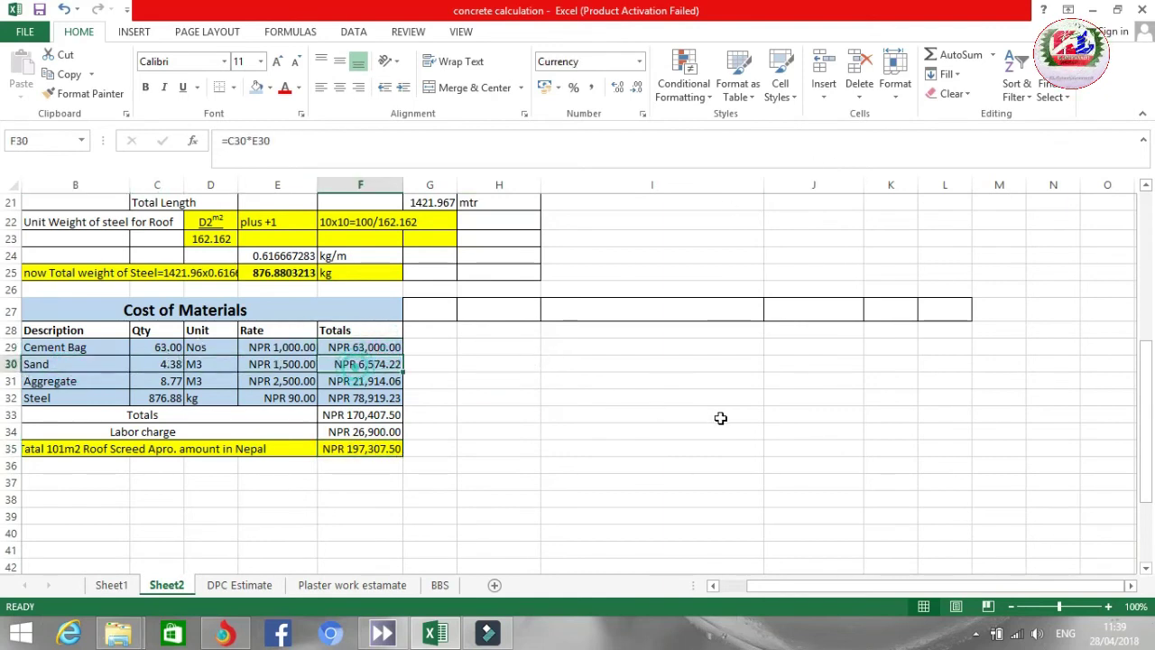
pyautogui.click(54, 381)
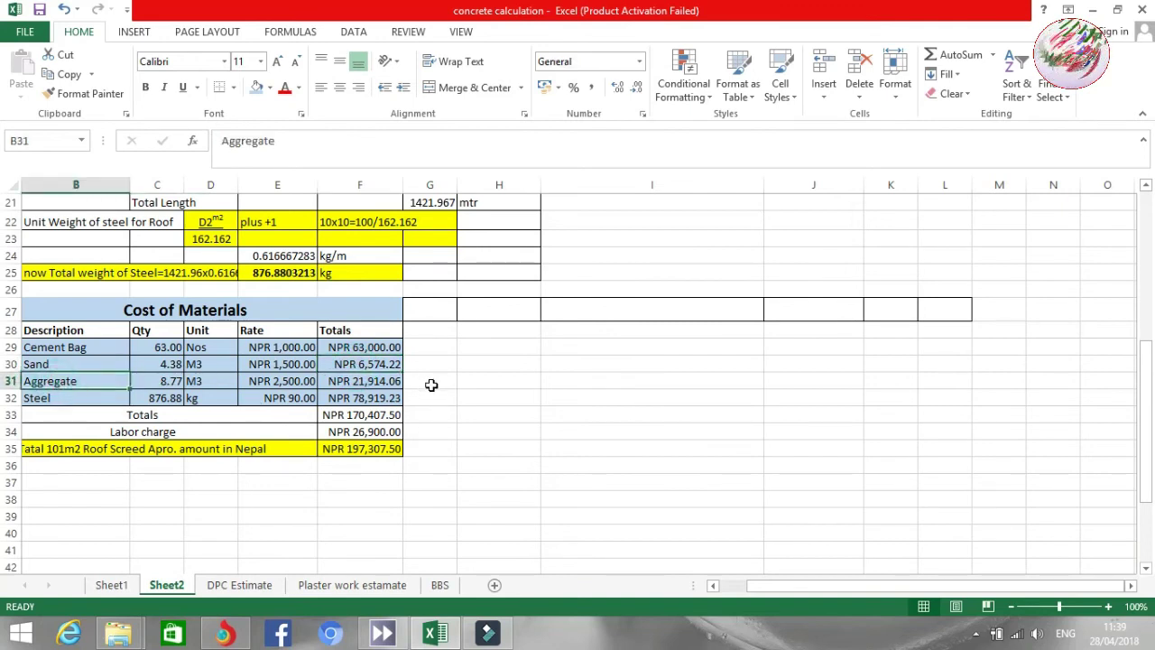
pyautogui.click(382, 381)
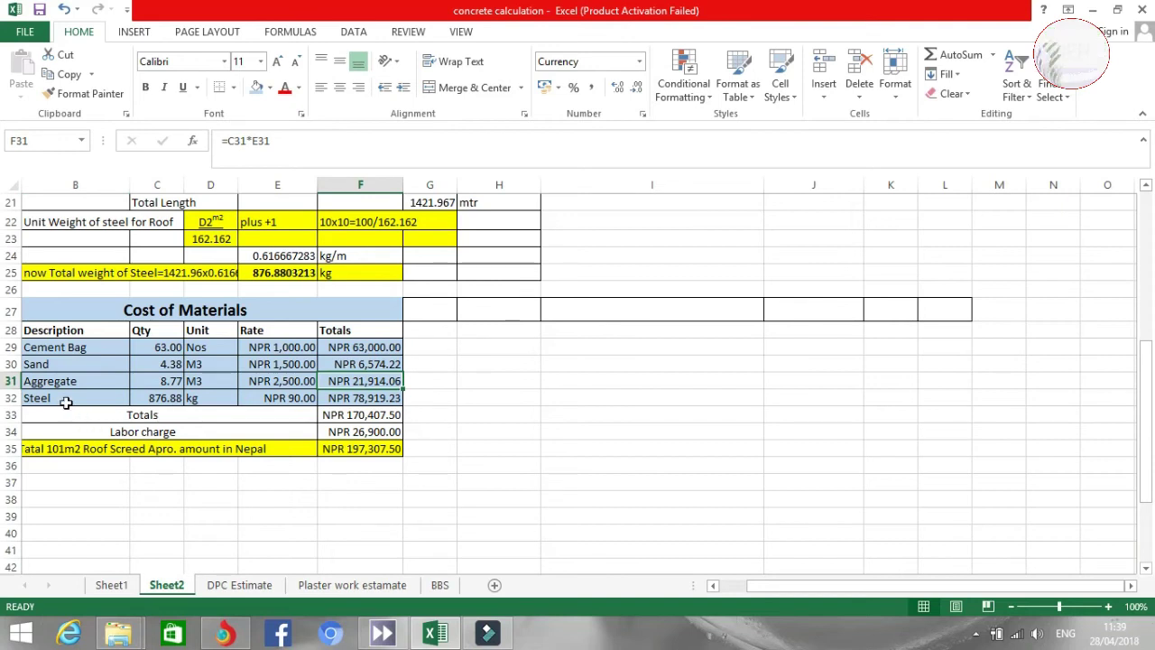
pyautogui.click(65, 398)
pyautogui.click(373, 400)
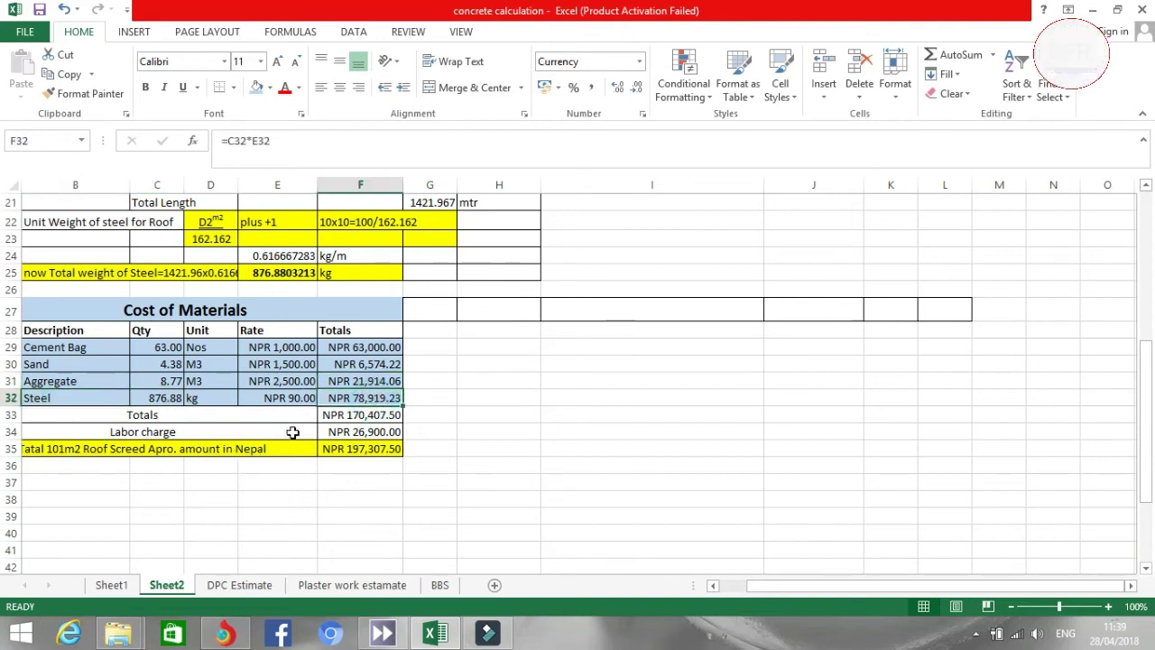
pyautogui.click(389, 431)
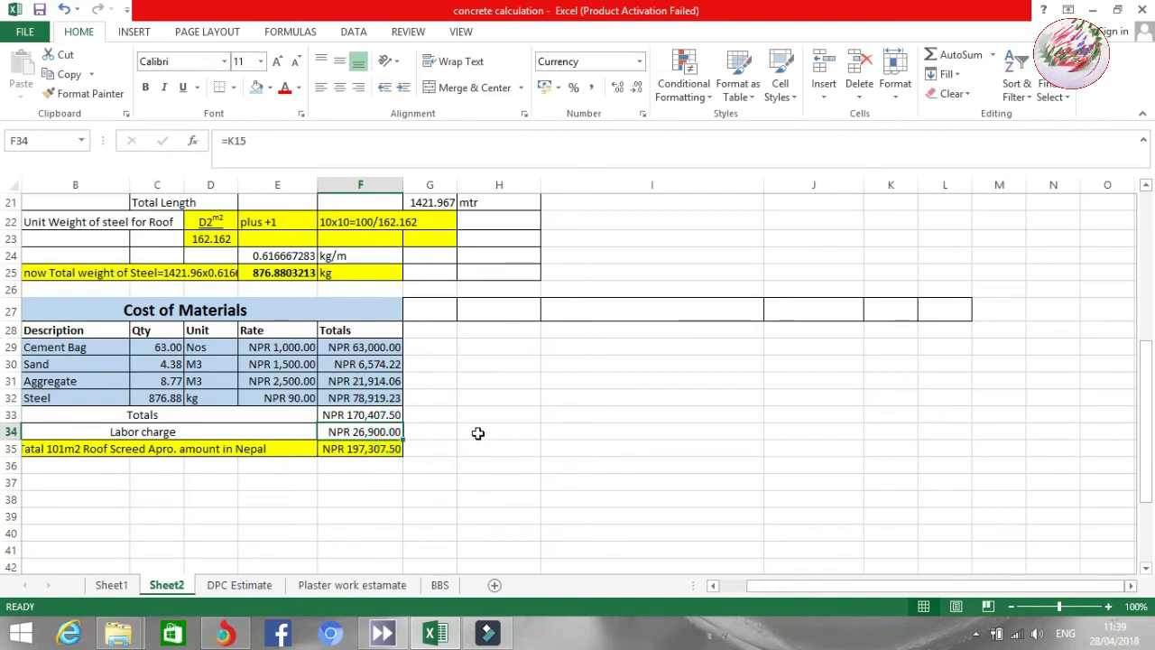
pyautogui.click(11, 448)
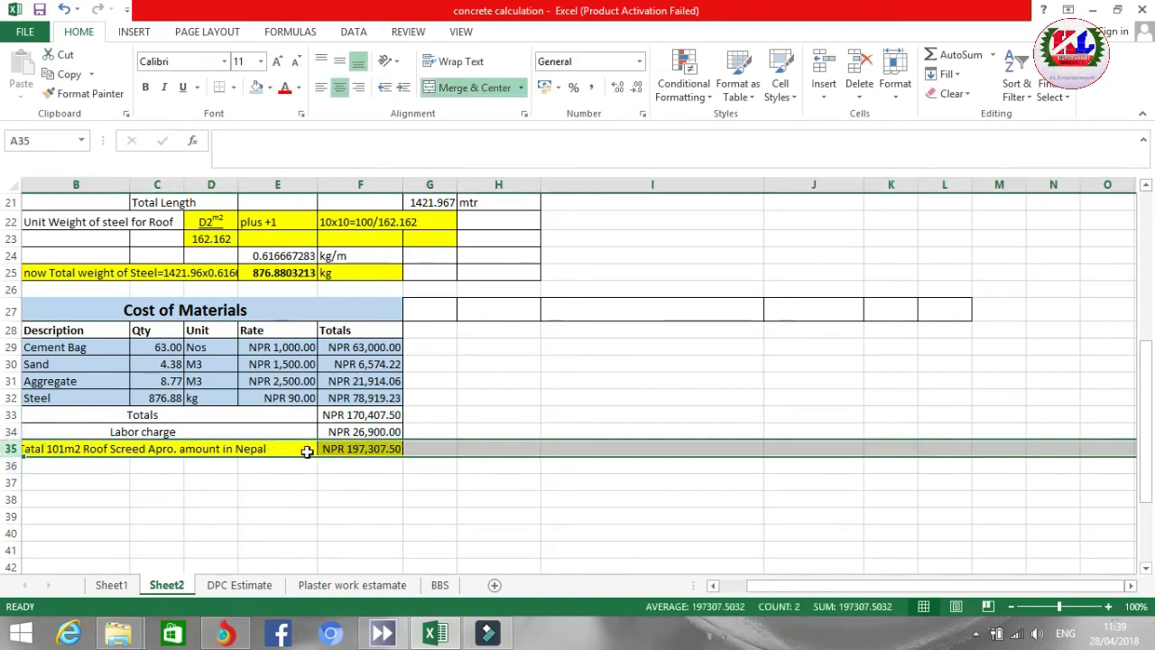
pyautogui.click(372, 448)
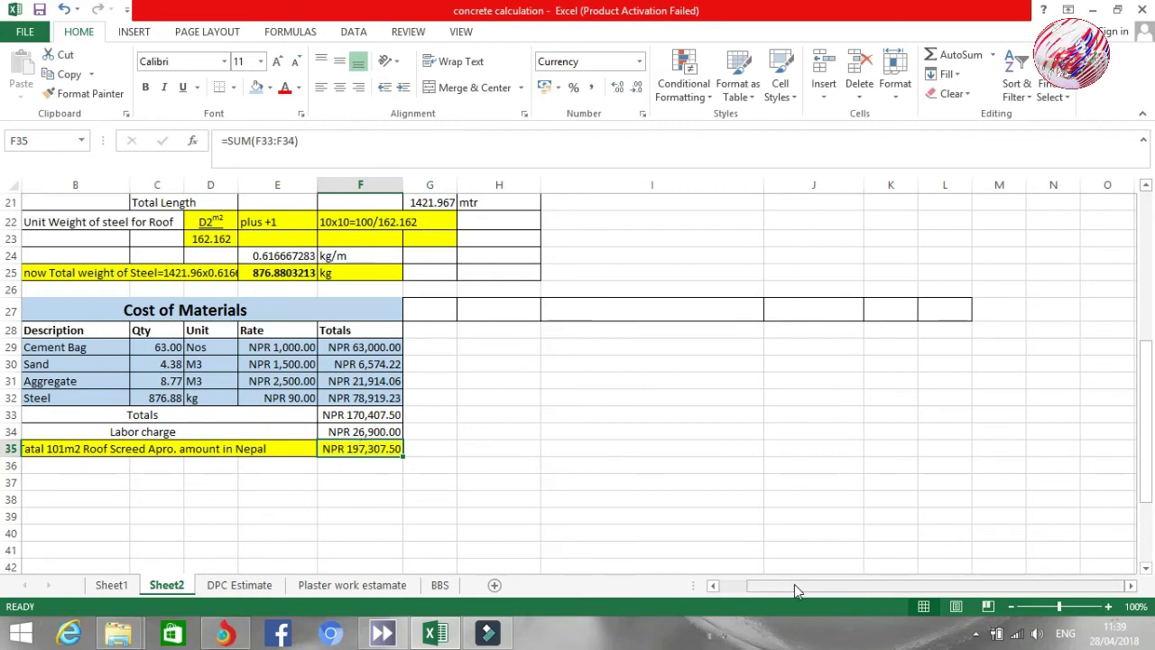
pyautogui.moveTo(794, 584); pyautogui.dragTo(769, 583)
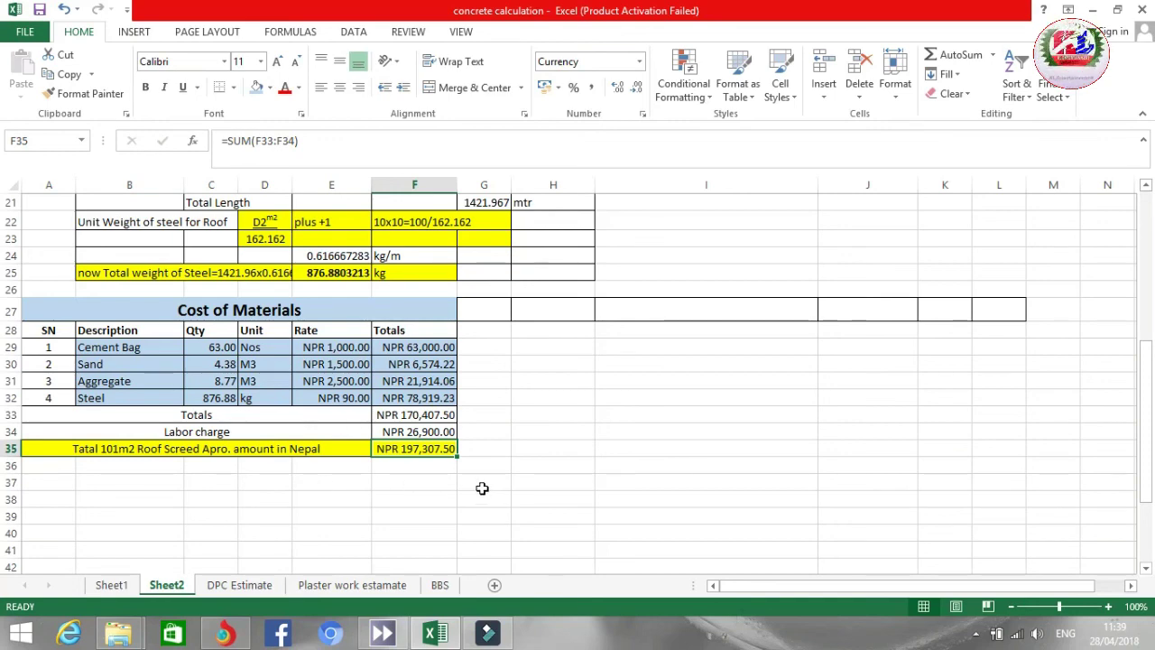
pyautogui.scroll(3, 481, 488)
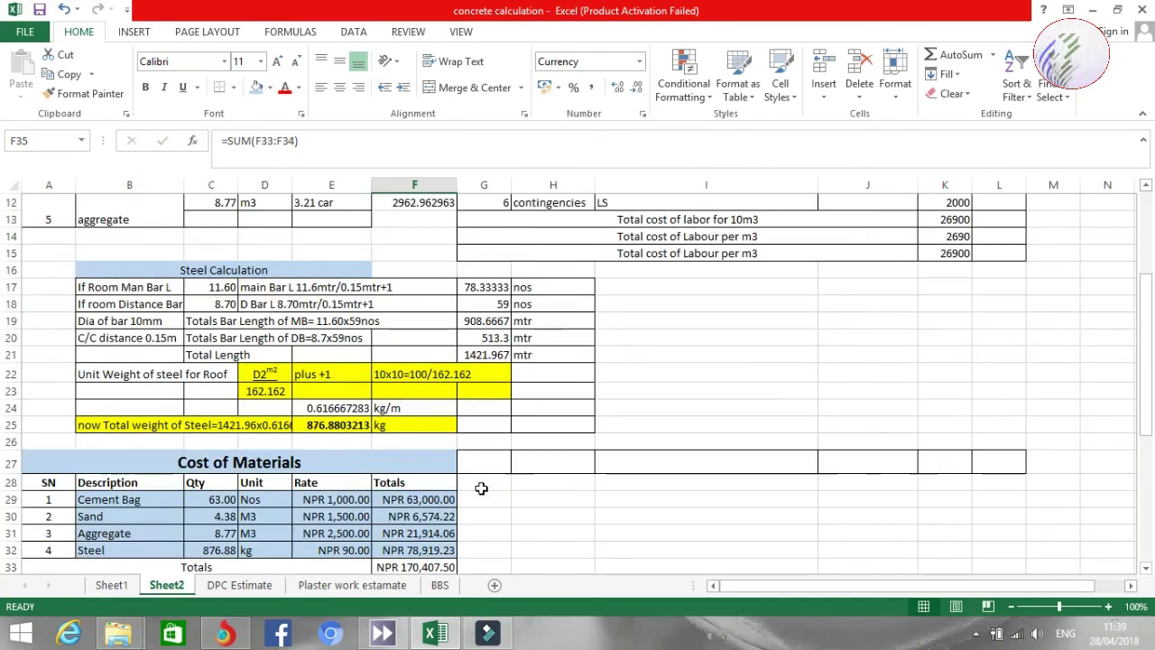
pyautogui.scroll(-3, 803, 385)
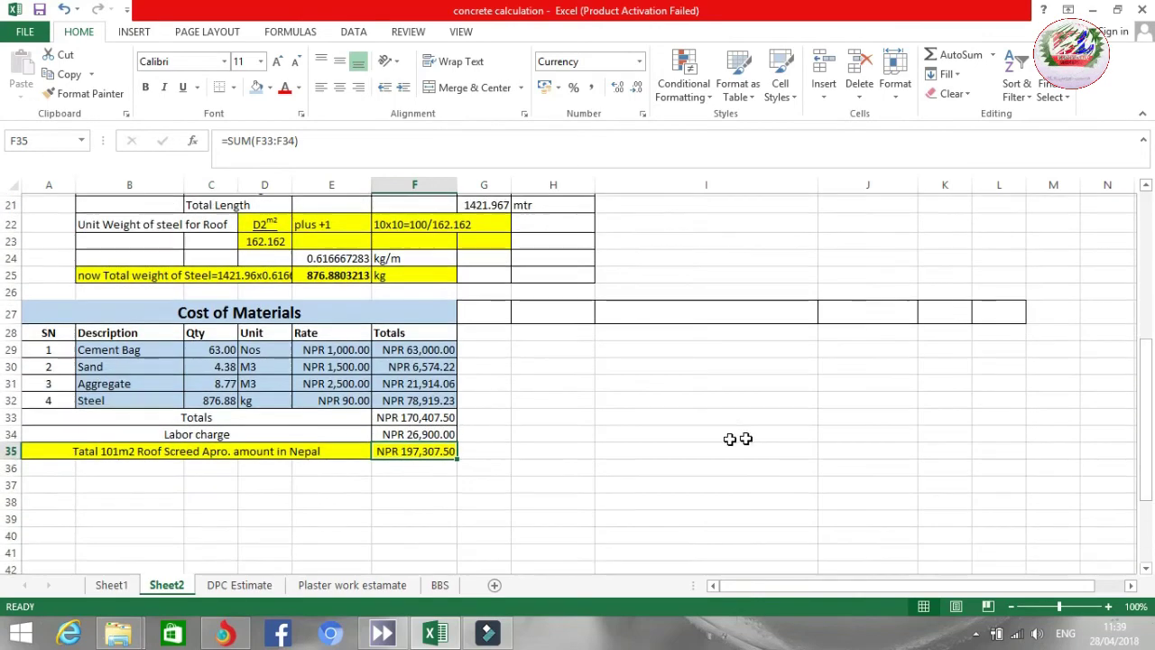
pyautogui.scroll(7, 587, 441)
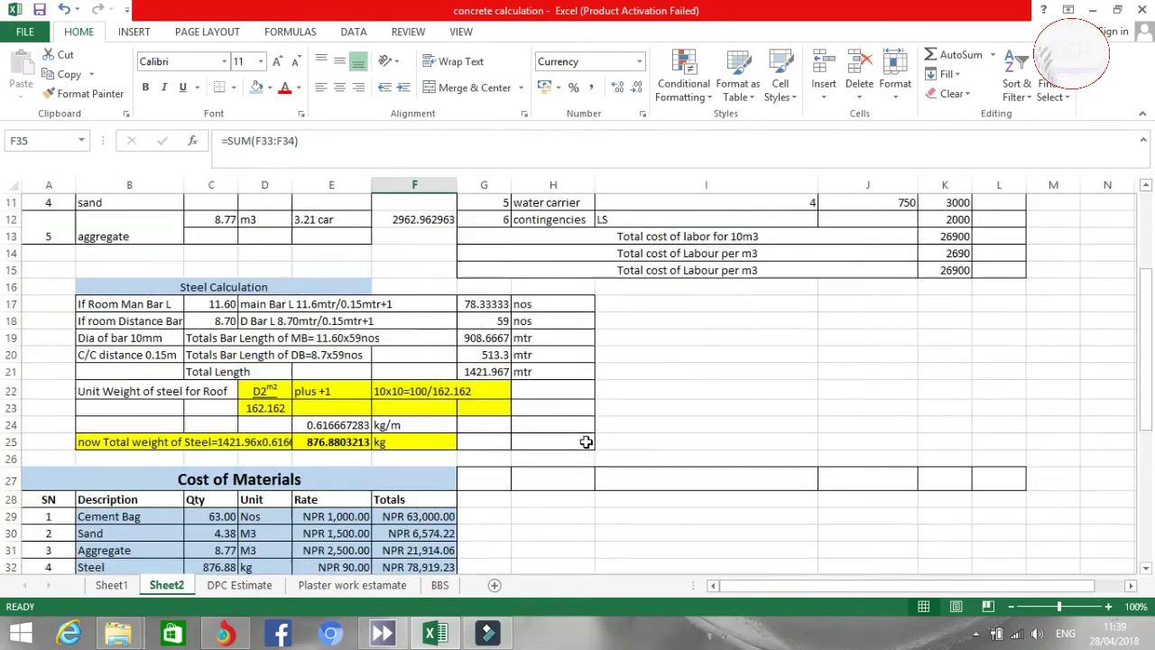